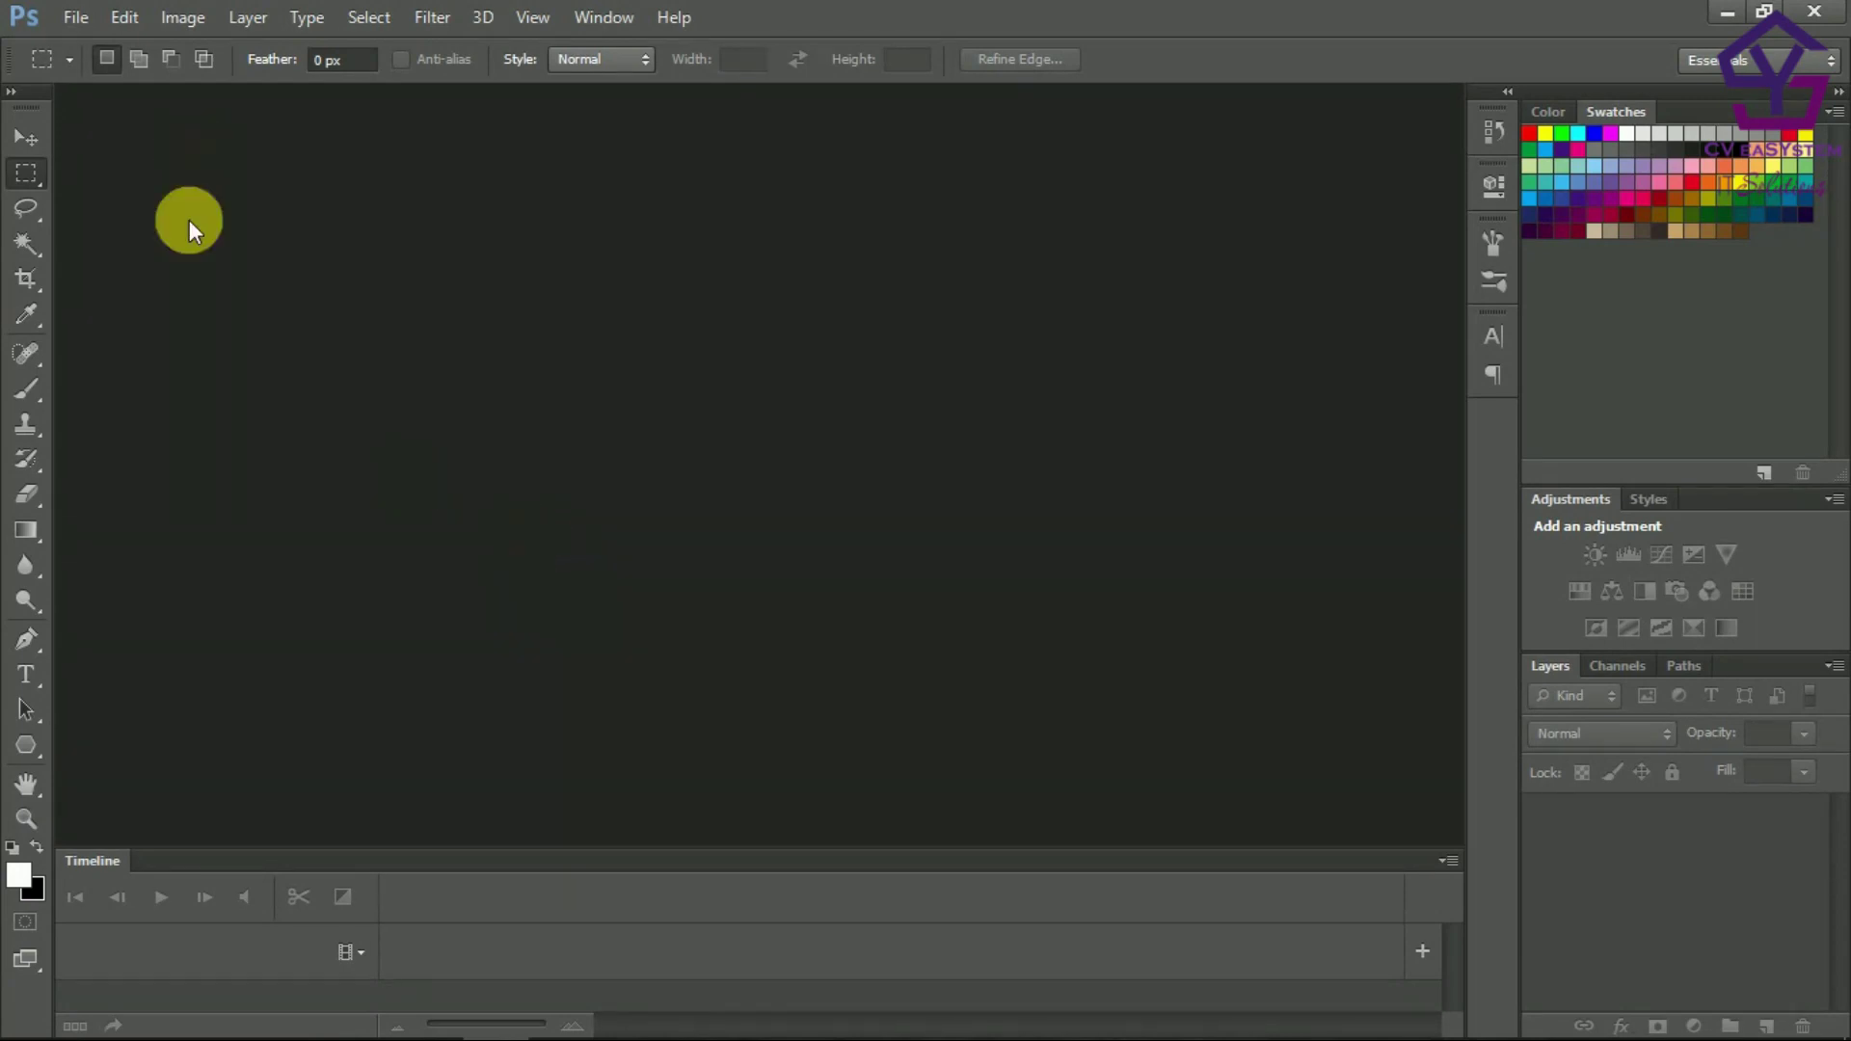
# Start a new document from the File menu, then cancel the New dialog.
pyautogui.click(77, 25)
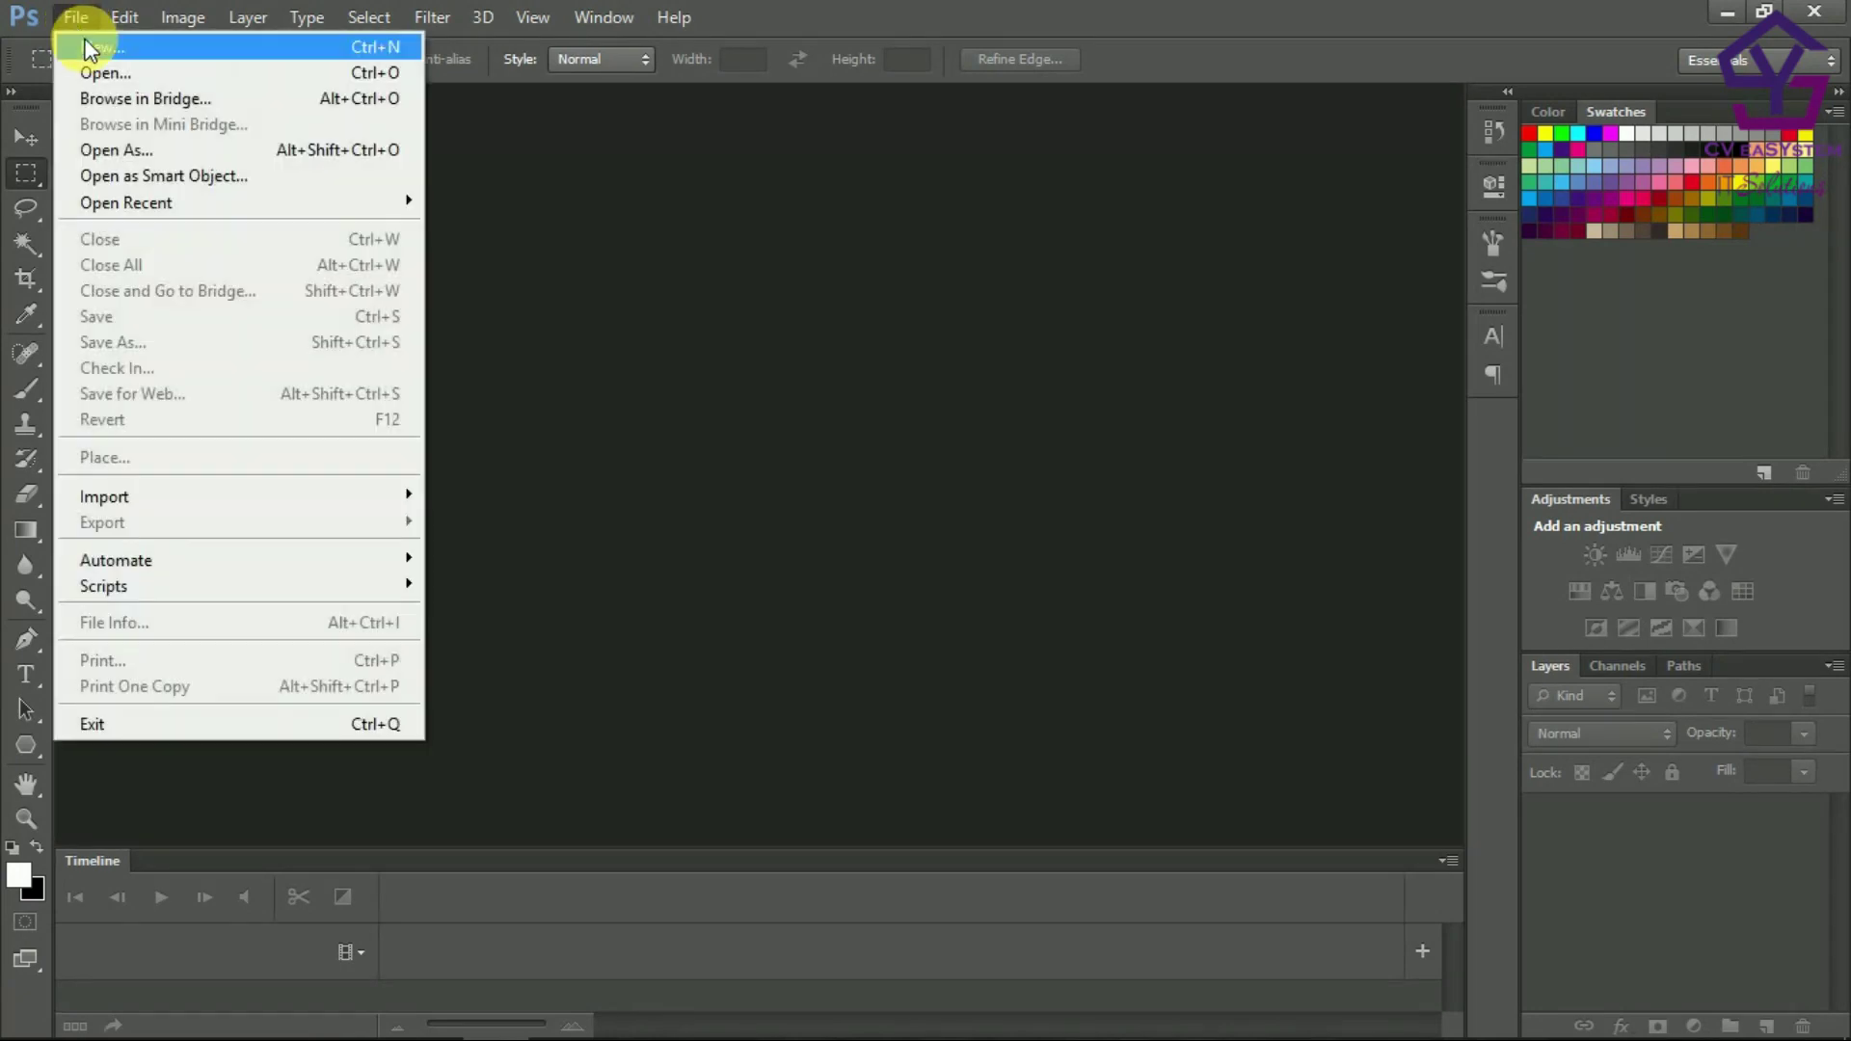
pyautogui.click(92, 49)
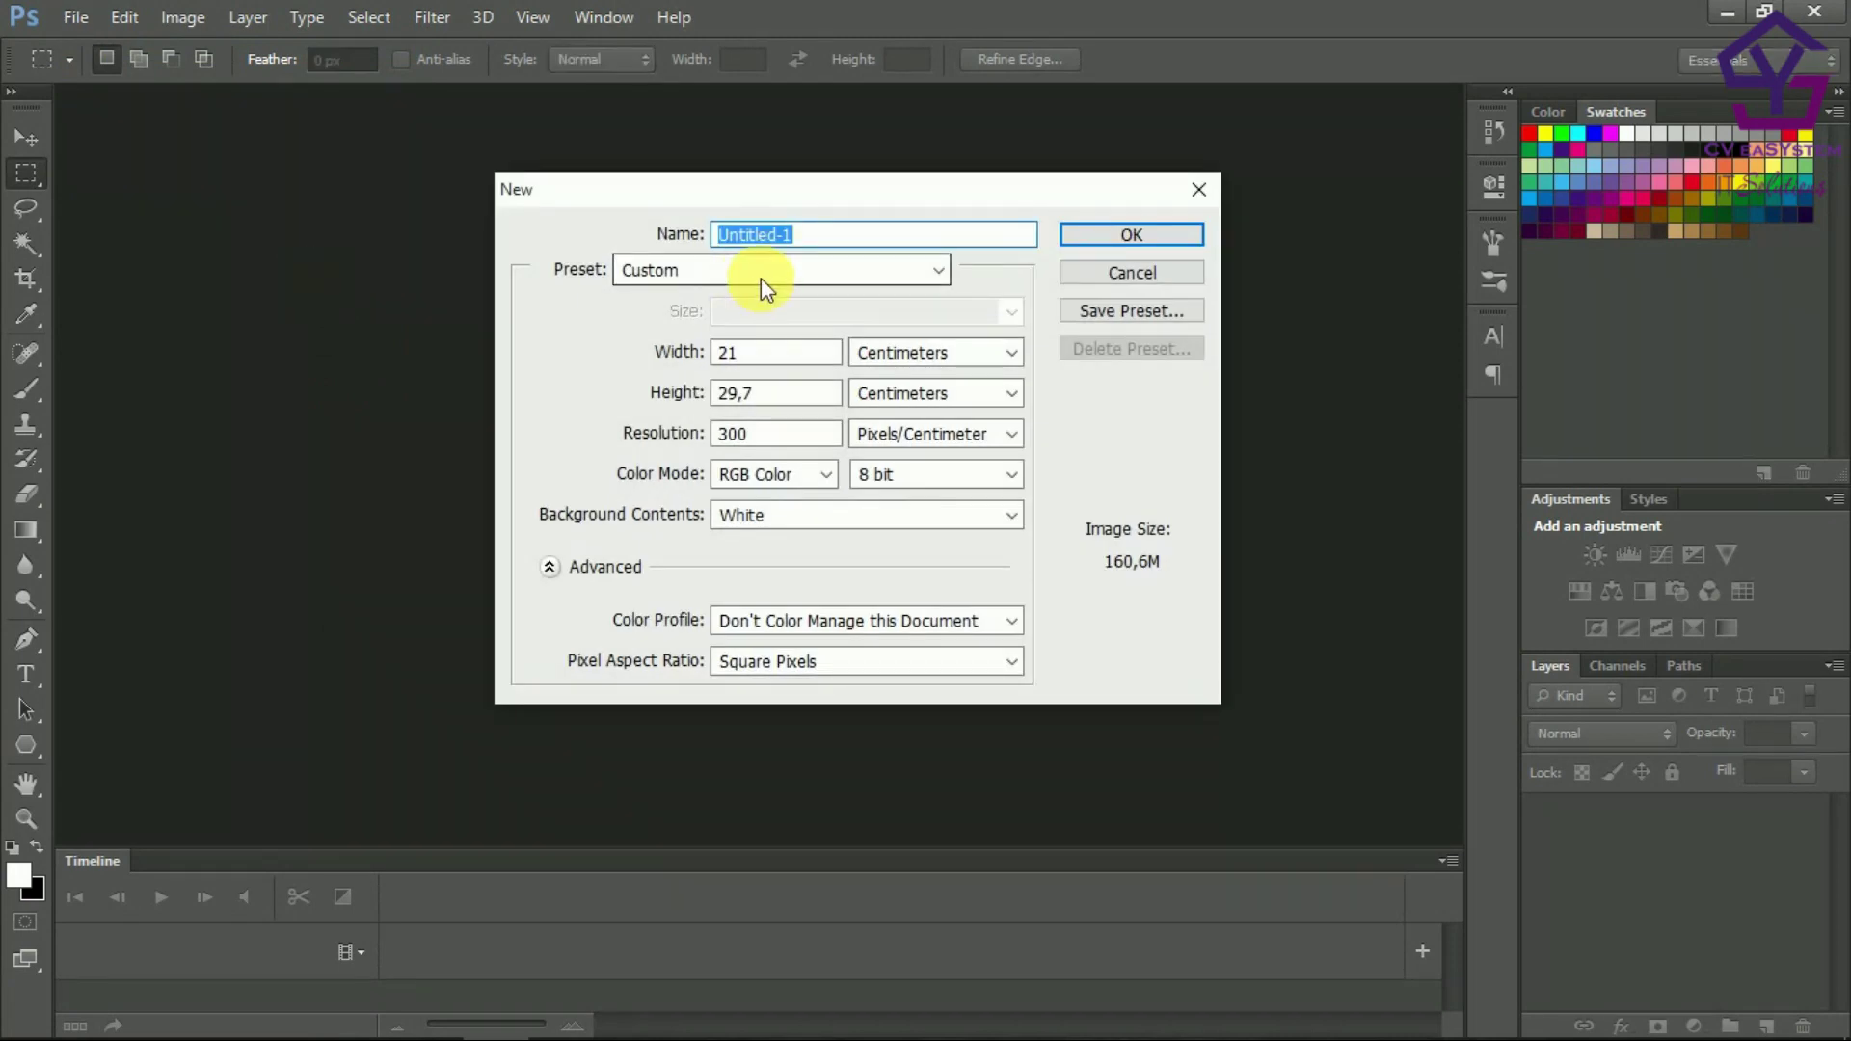
pyautogui.click(1196, 189)
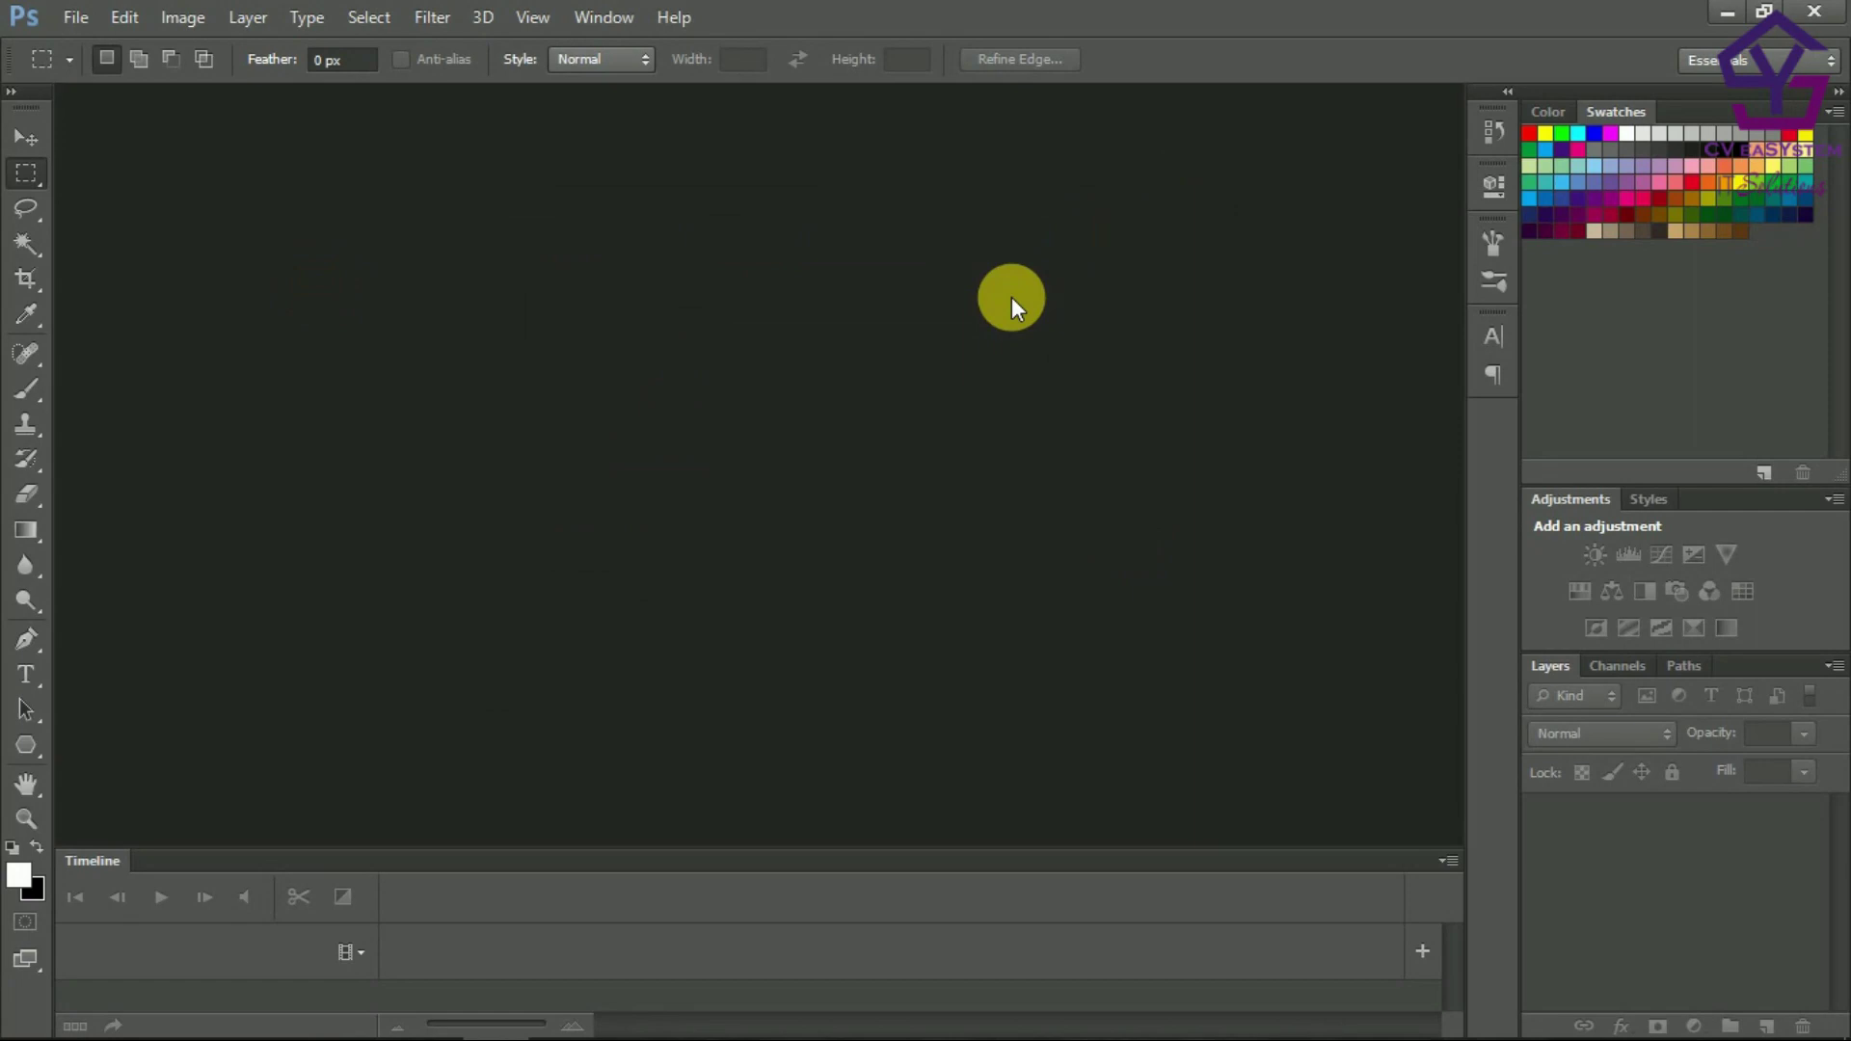
# Create an International Paper A4 document, 21 × 29,7 cm, at 300 pixels/cm.
pyautogui.hotkey('ctrl', 'n')
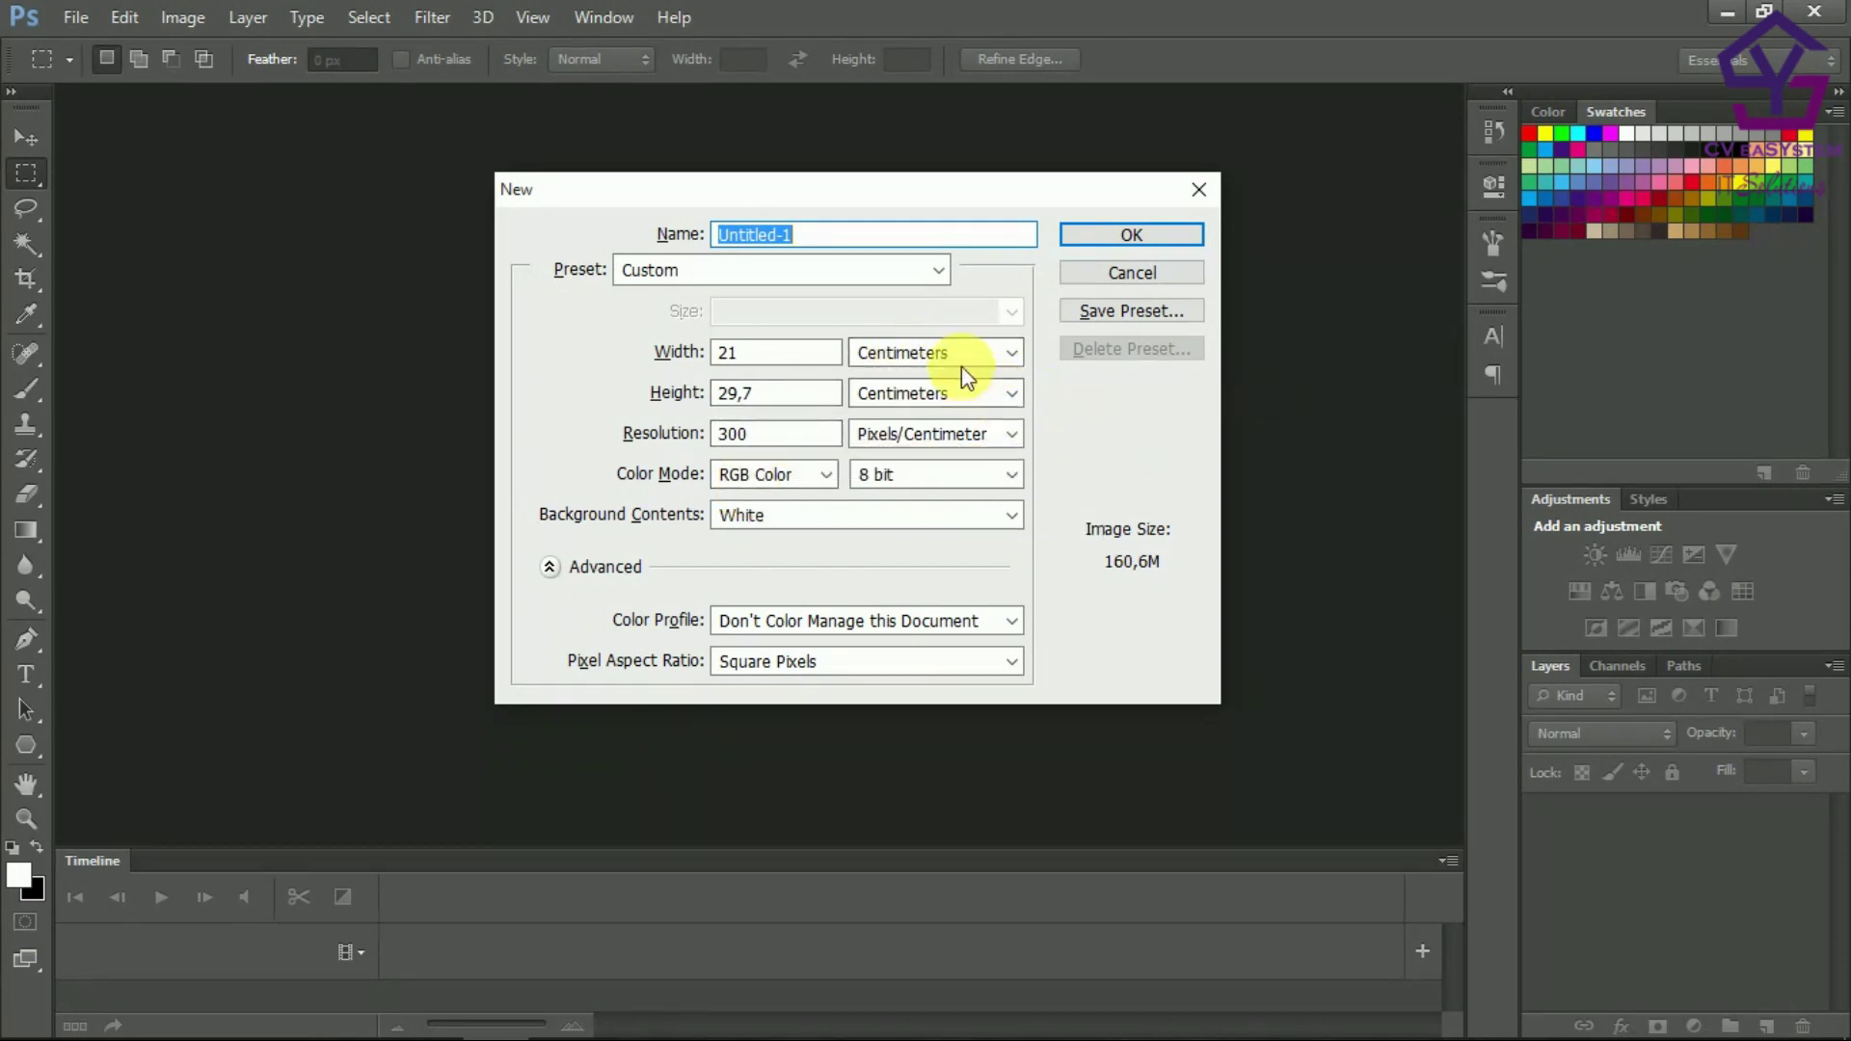
pyautogui.click(890, 269)
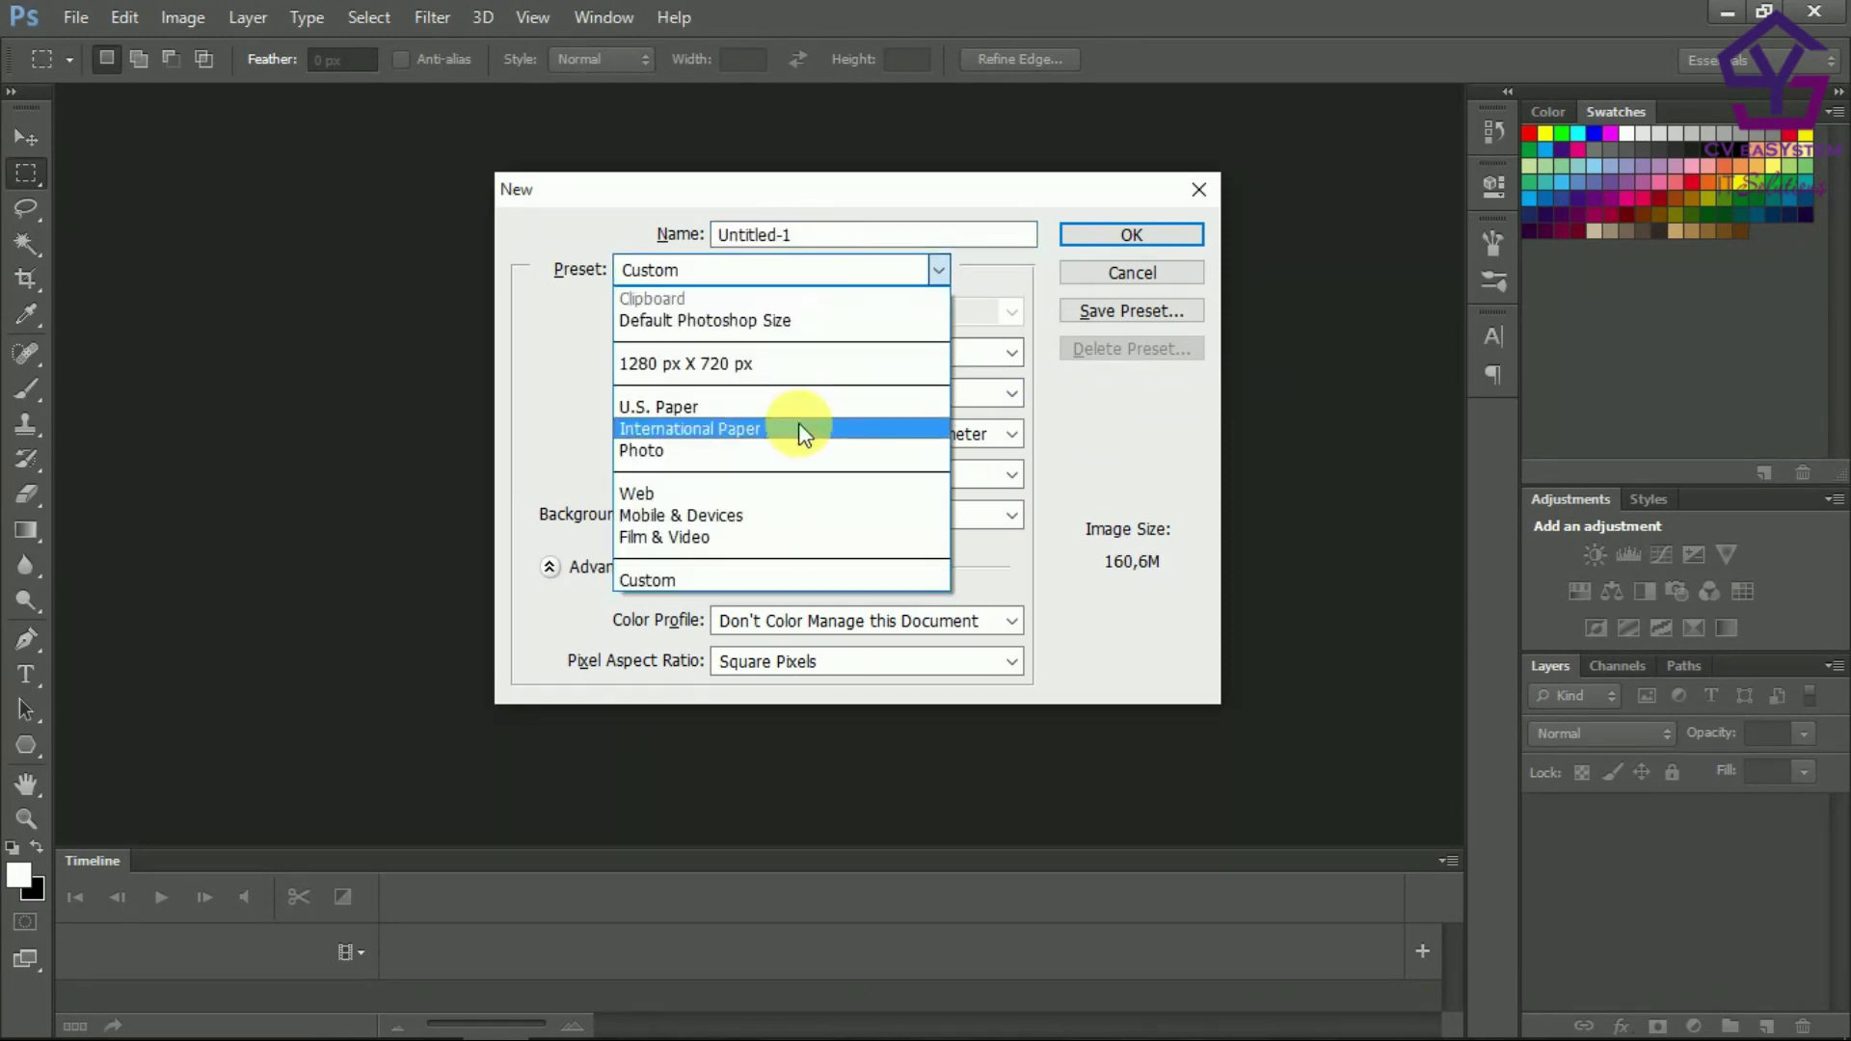
pyautogui.click(798, 430)
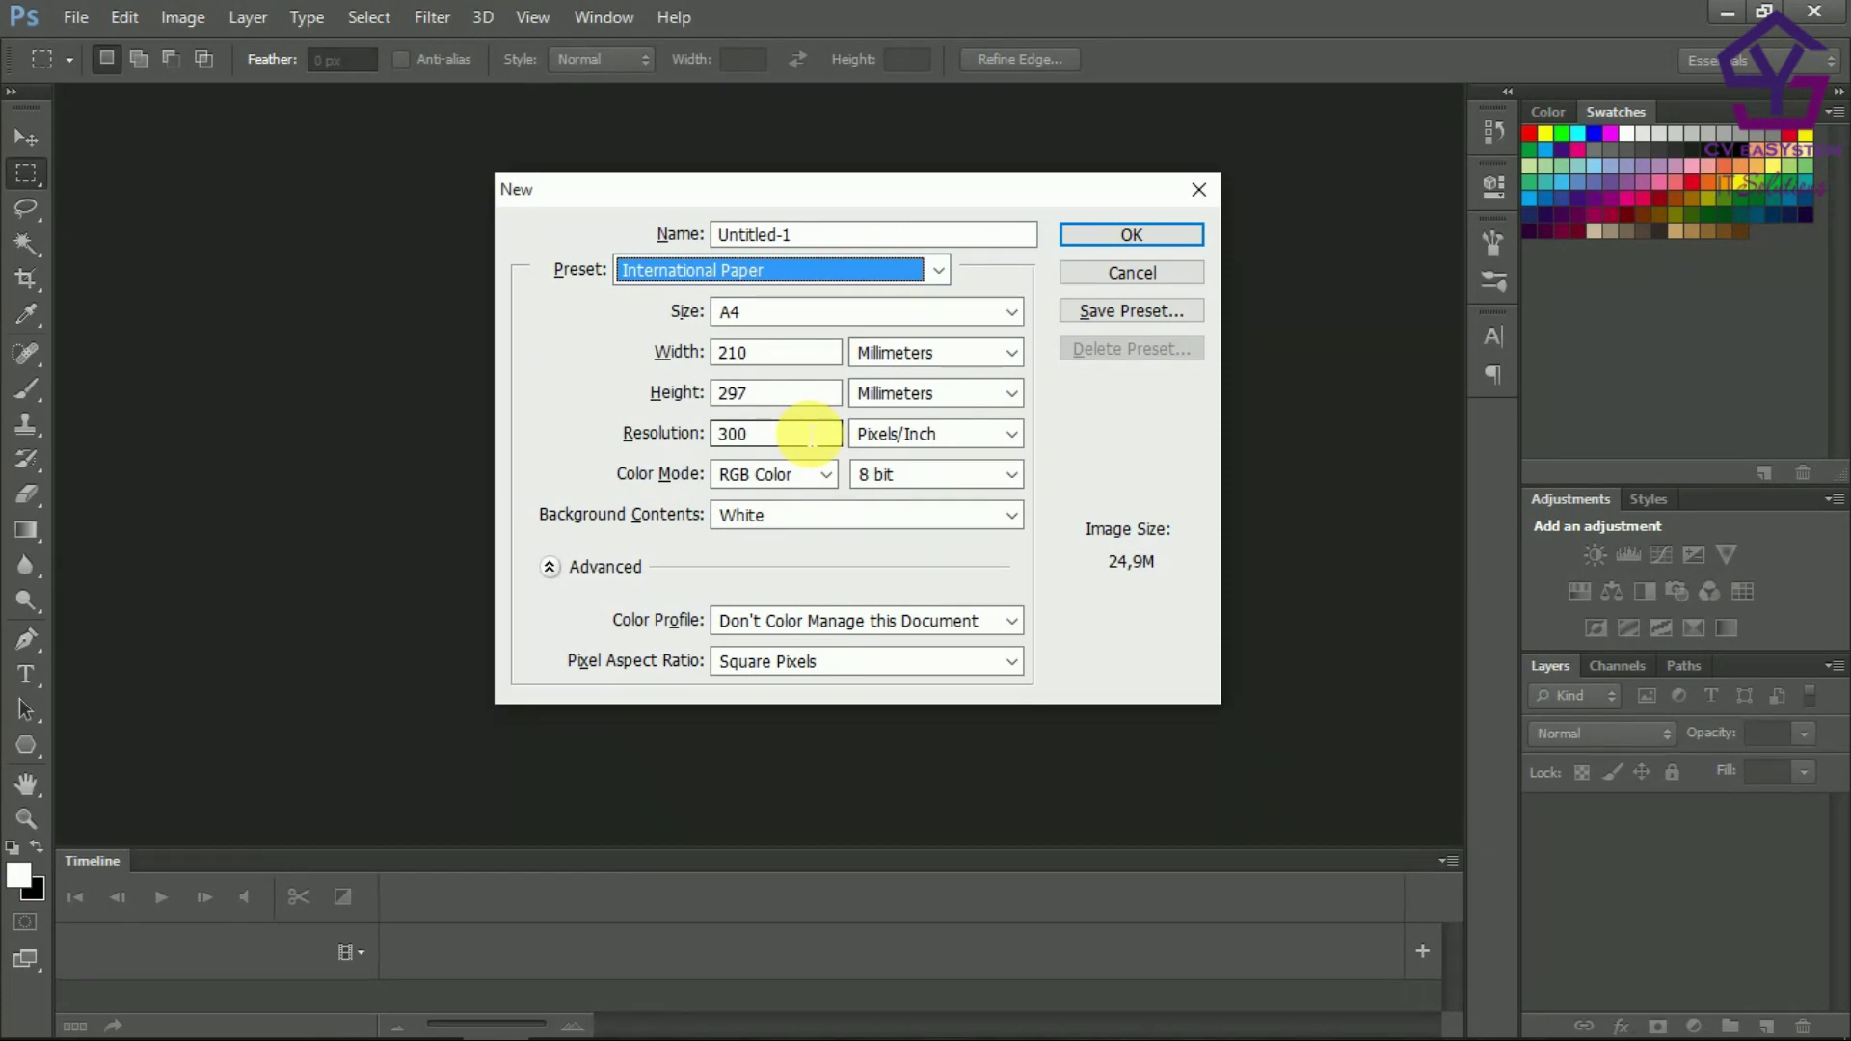
pyautogui.click(904, 355)
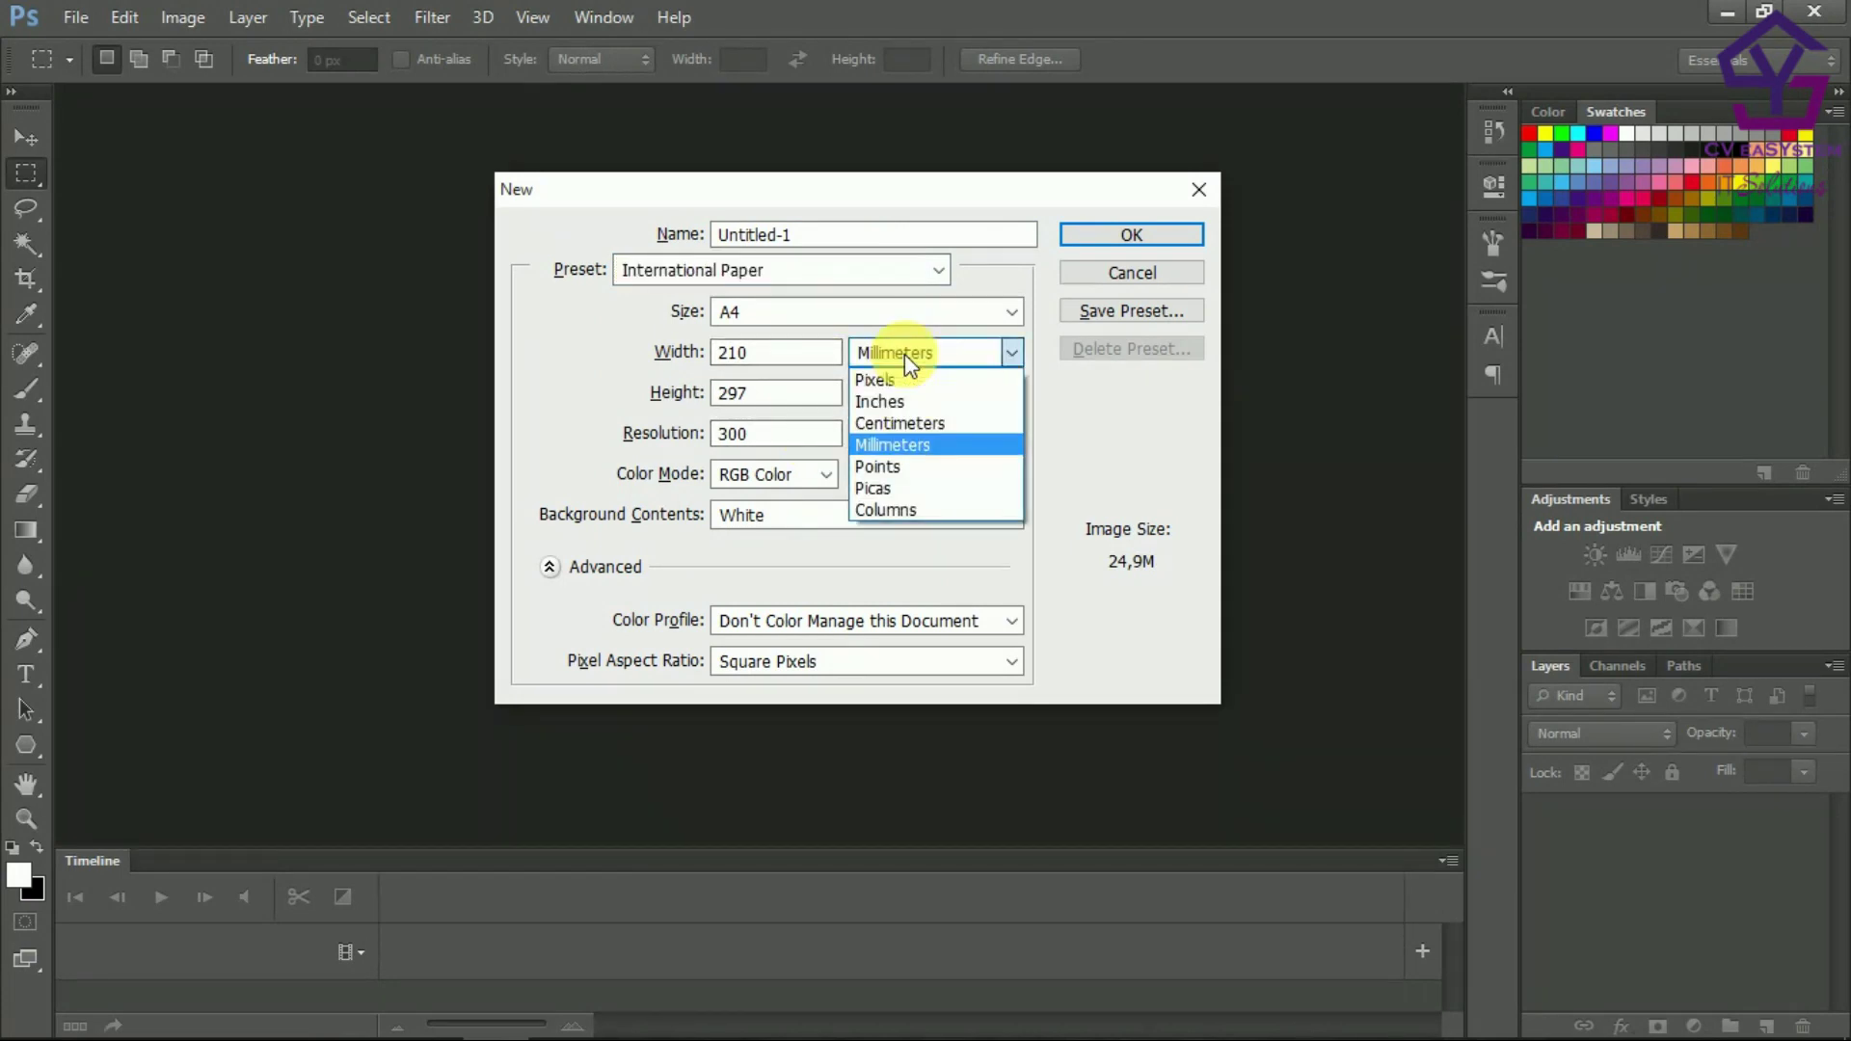
pyautogui.click(898, 425)
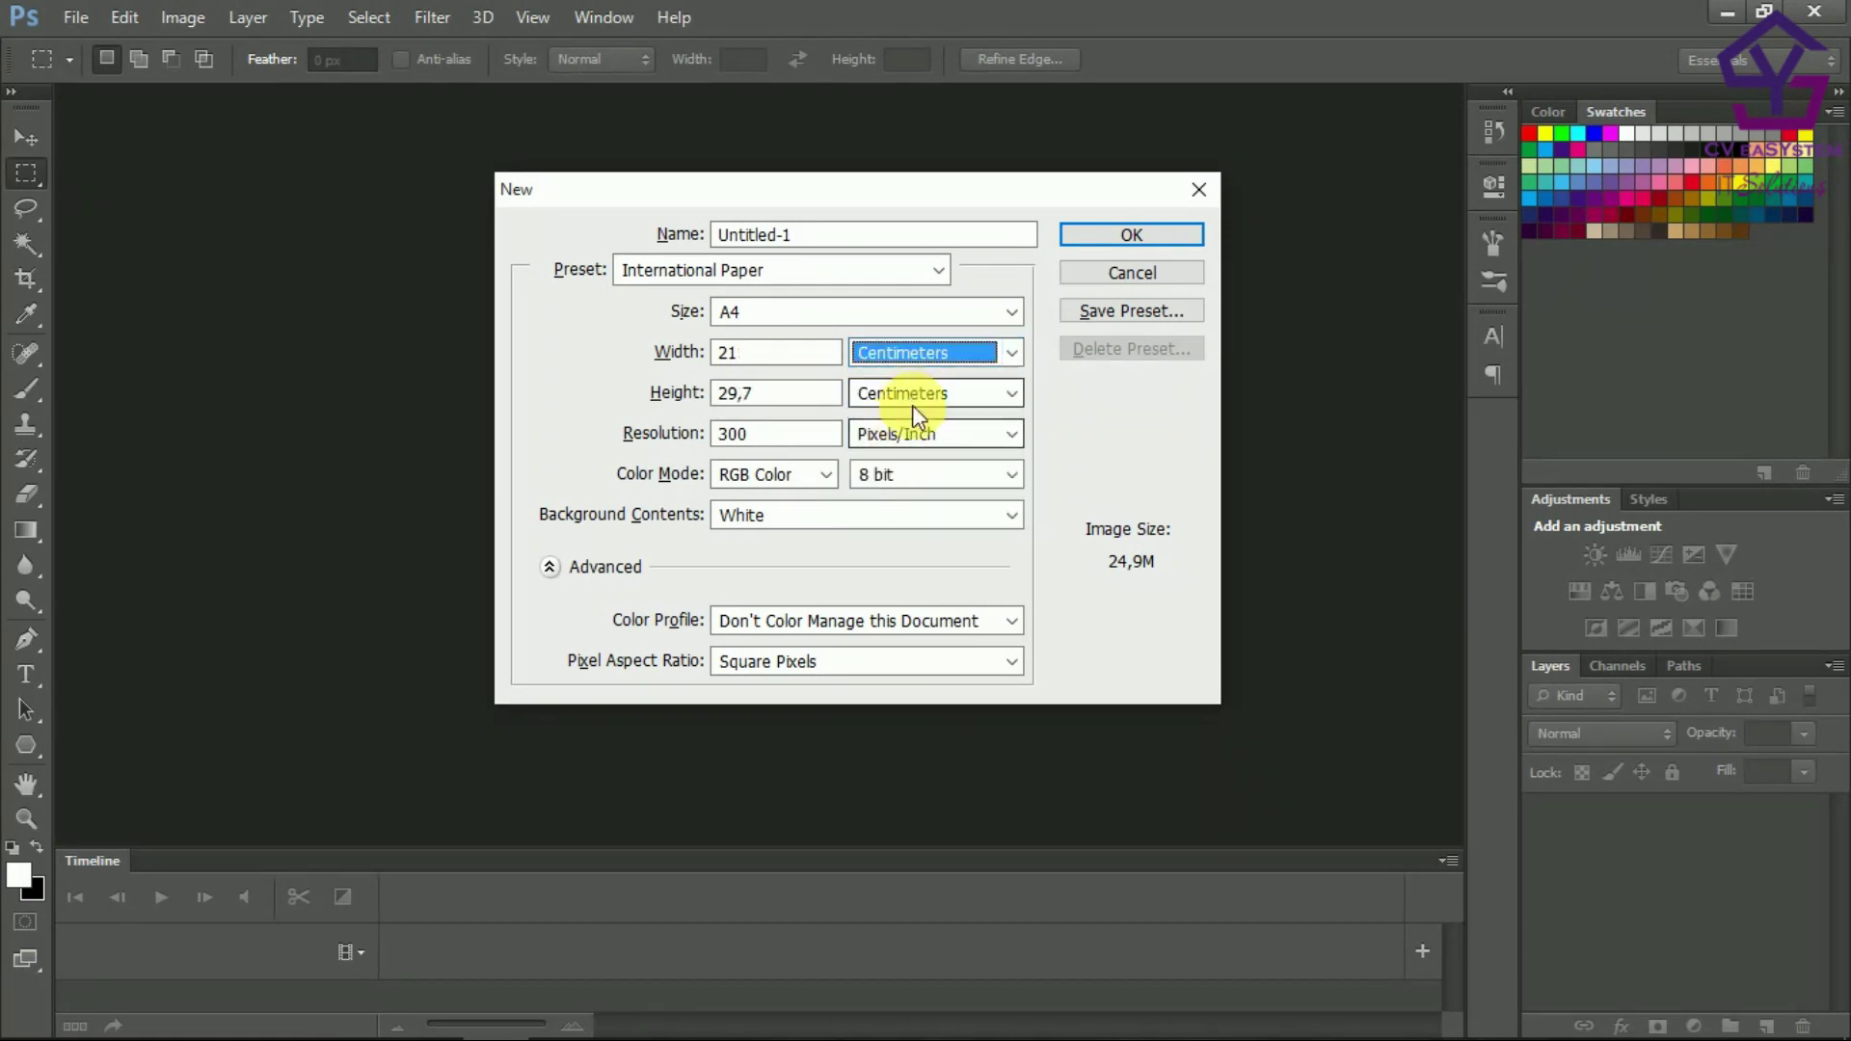
pyautogui.click(918, 436)
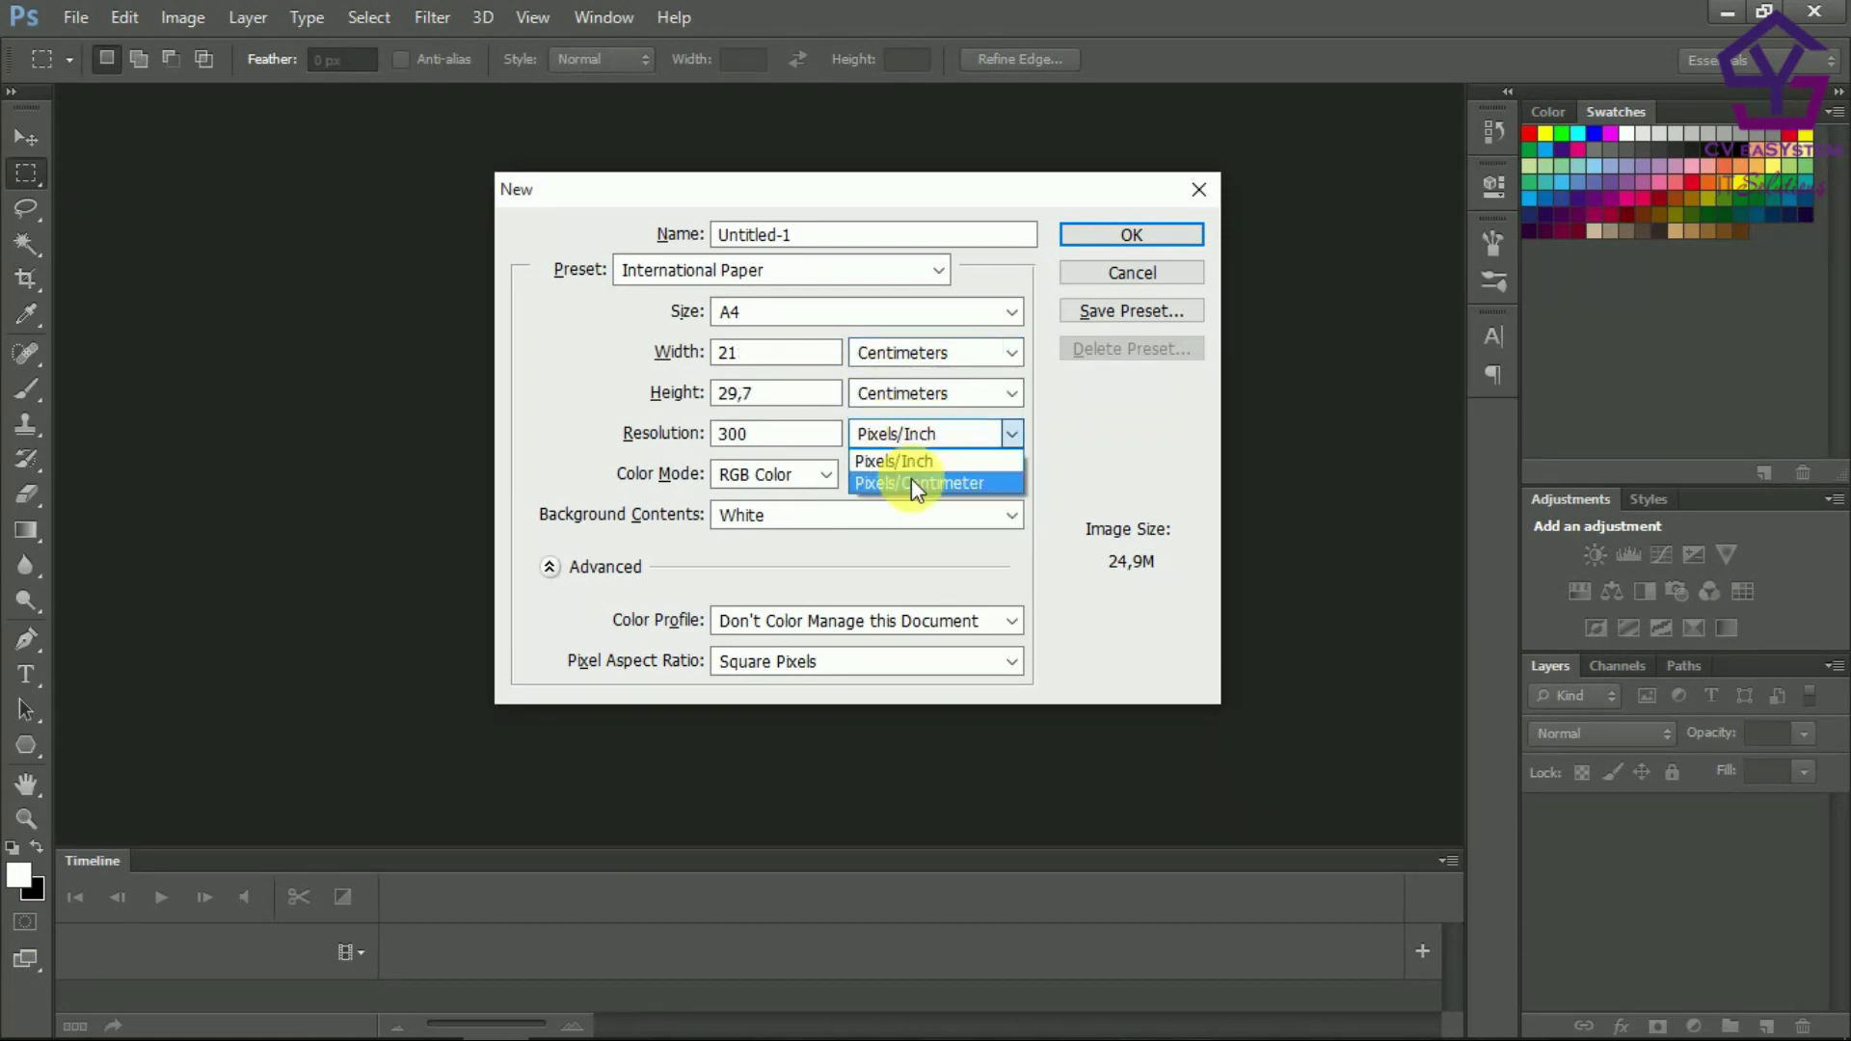
pyautogui.click(911, 482)
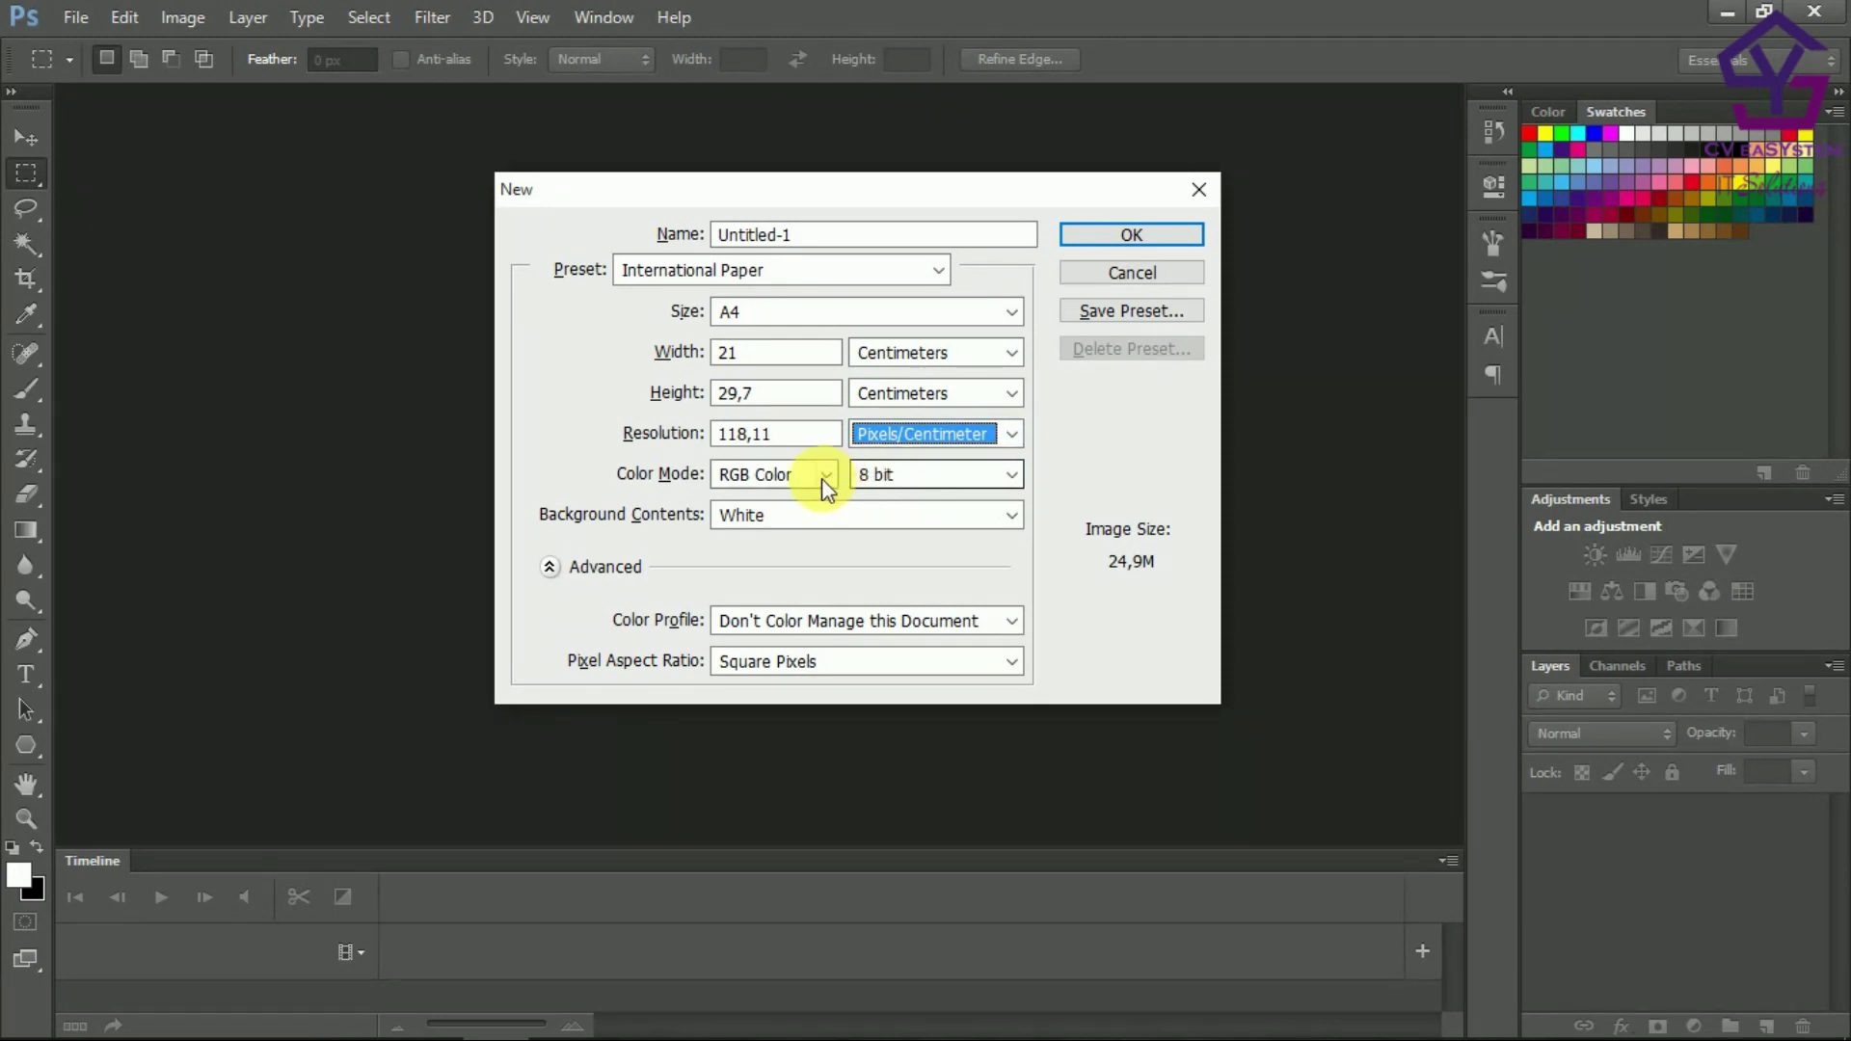
pyautogui.moveTo(806, 434); pyautogui.dragTo(725, 445)
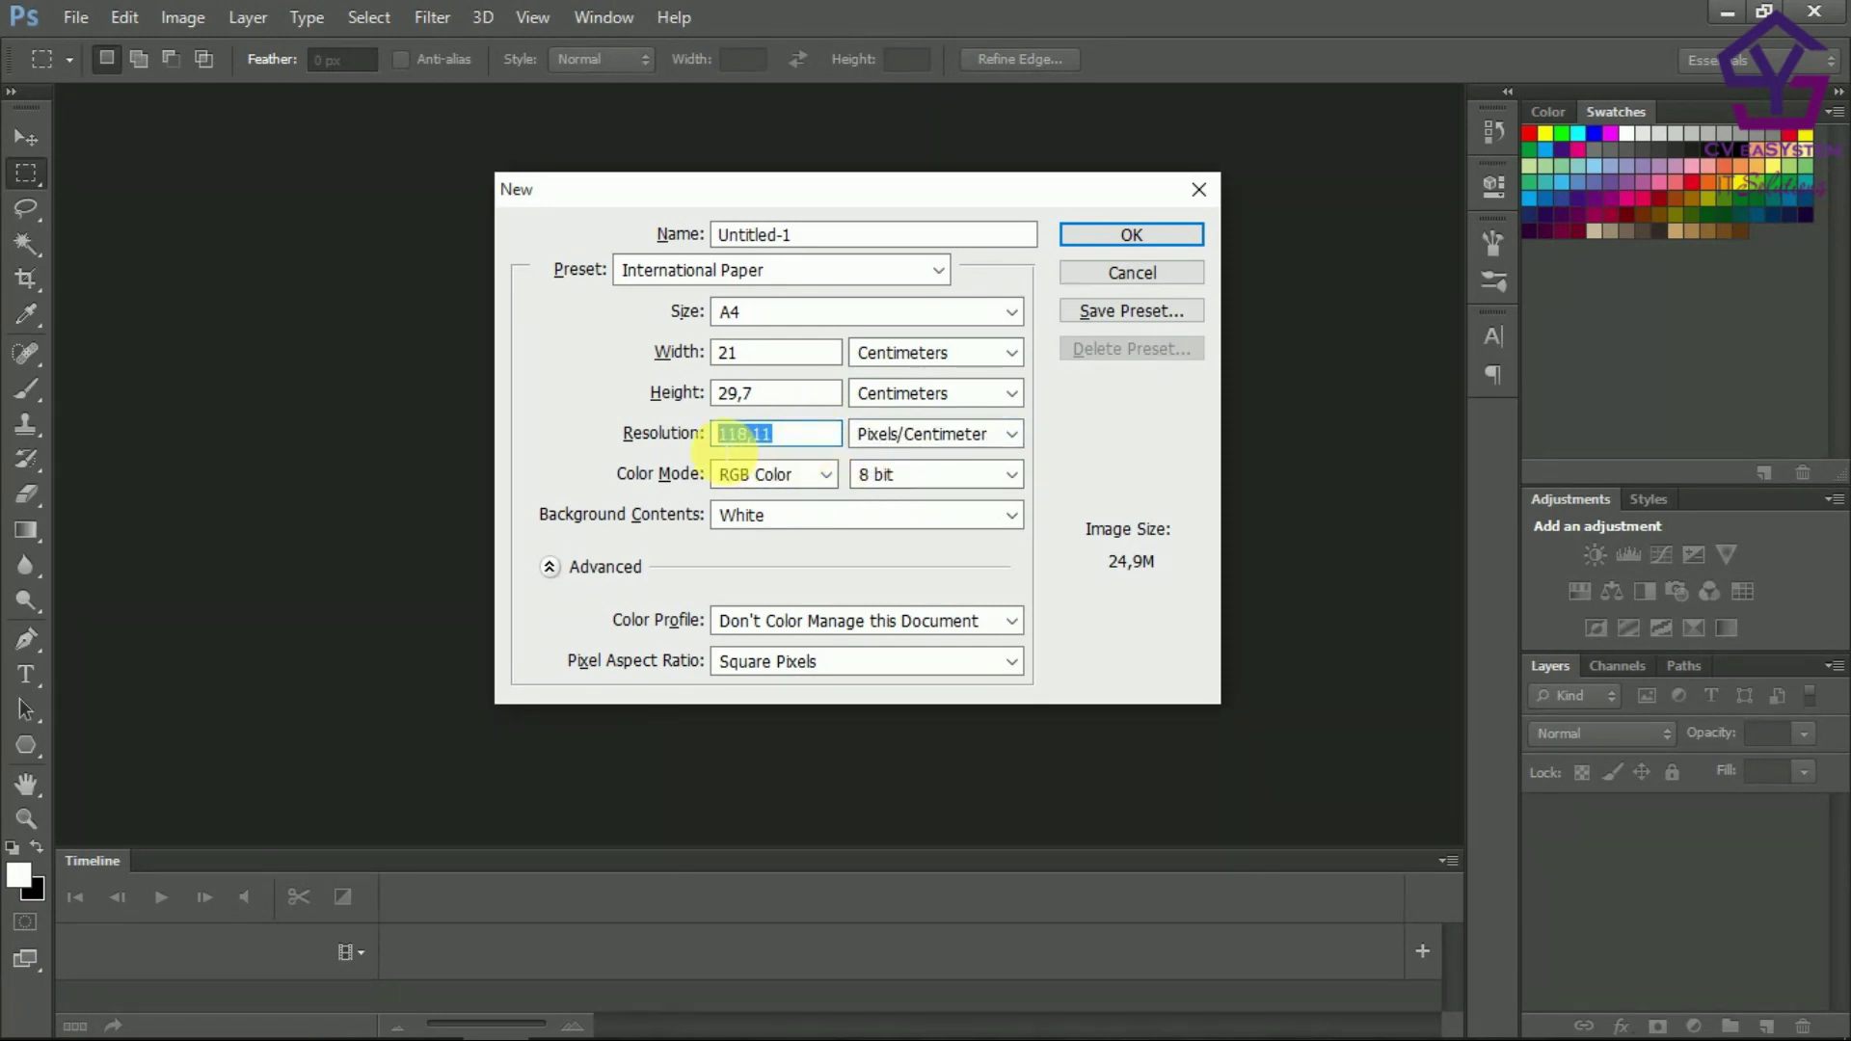
pyautogui.write('300')
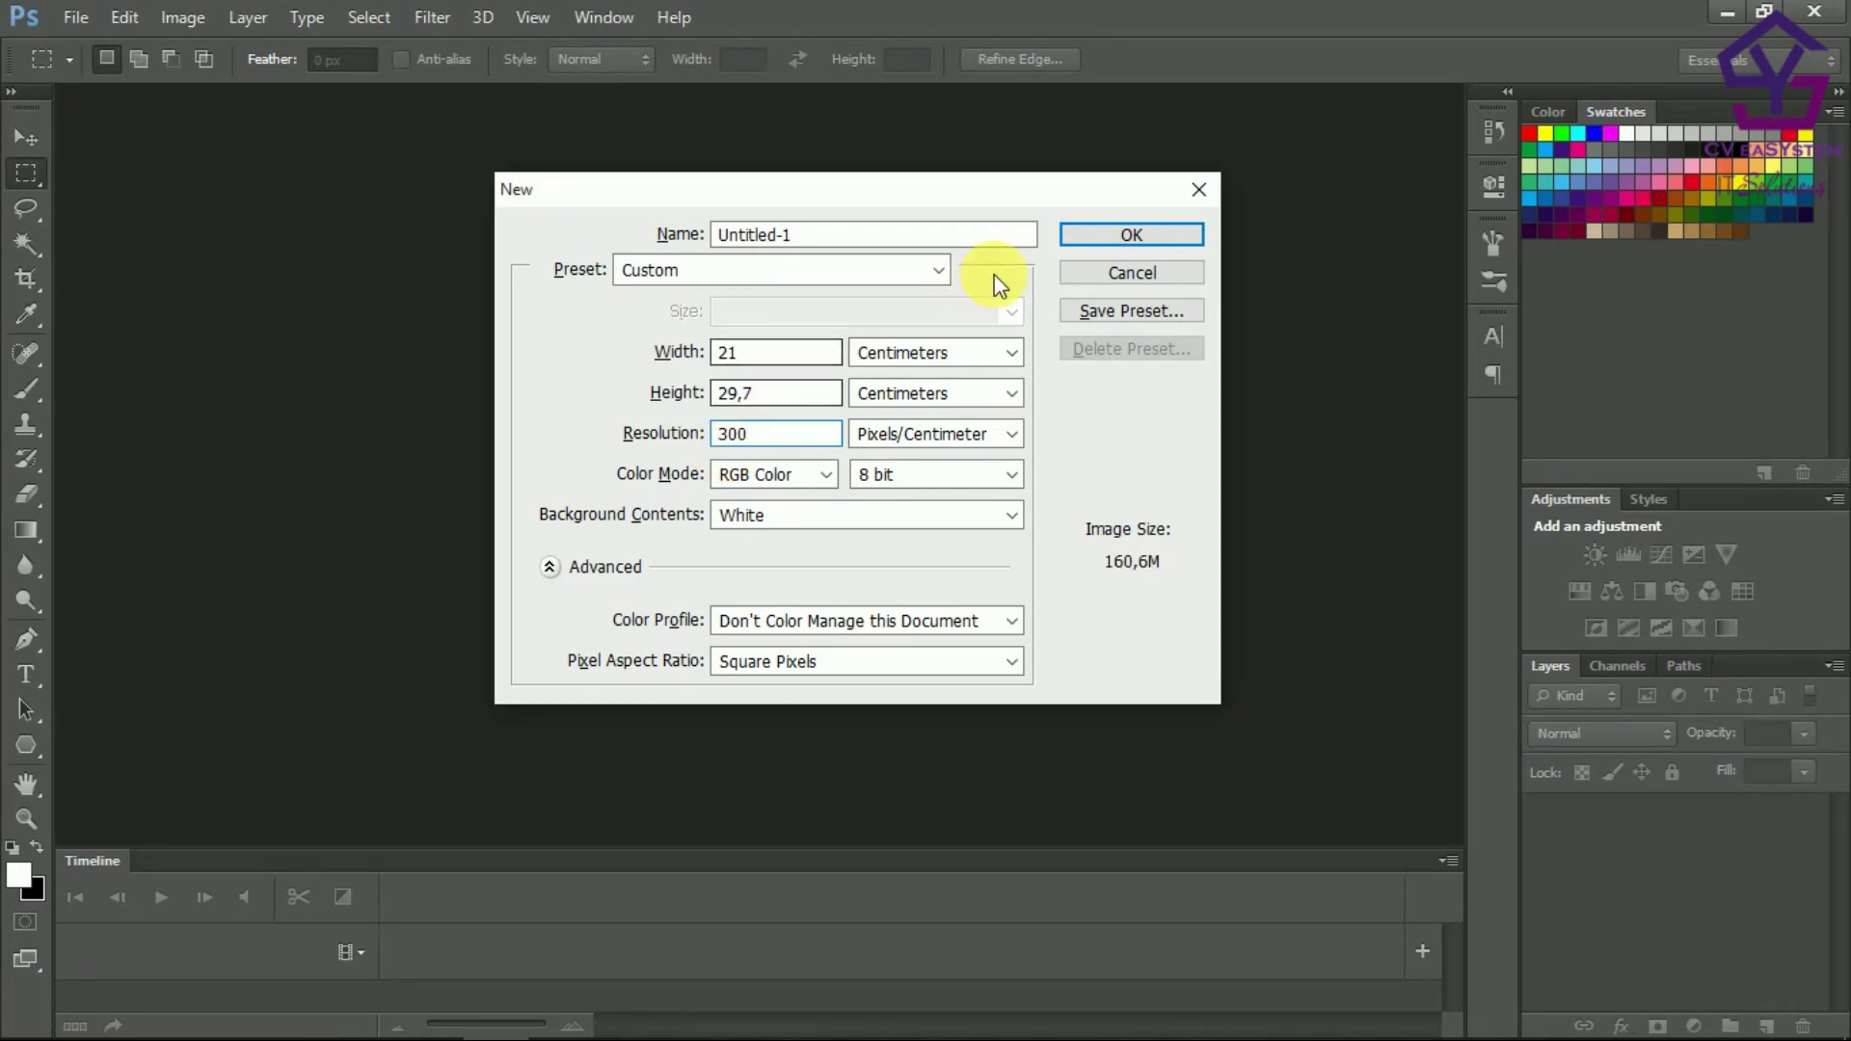
pyautogui.click(1086, 234)
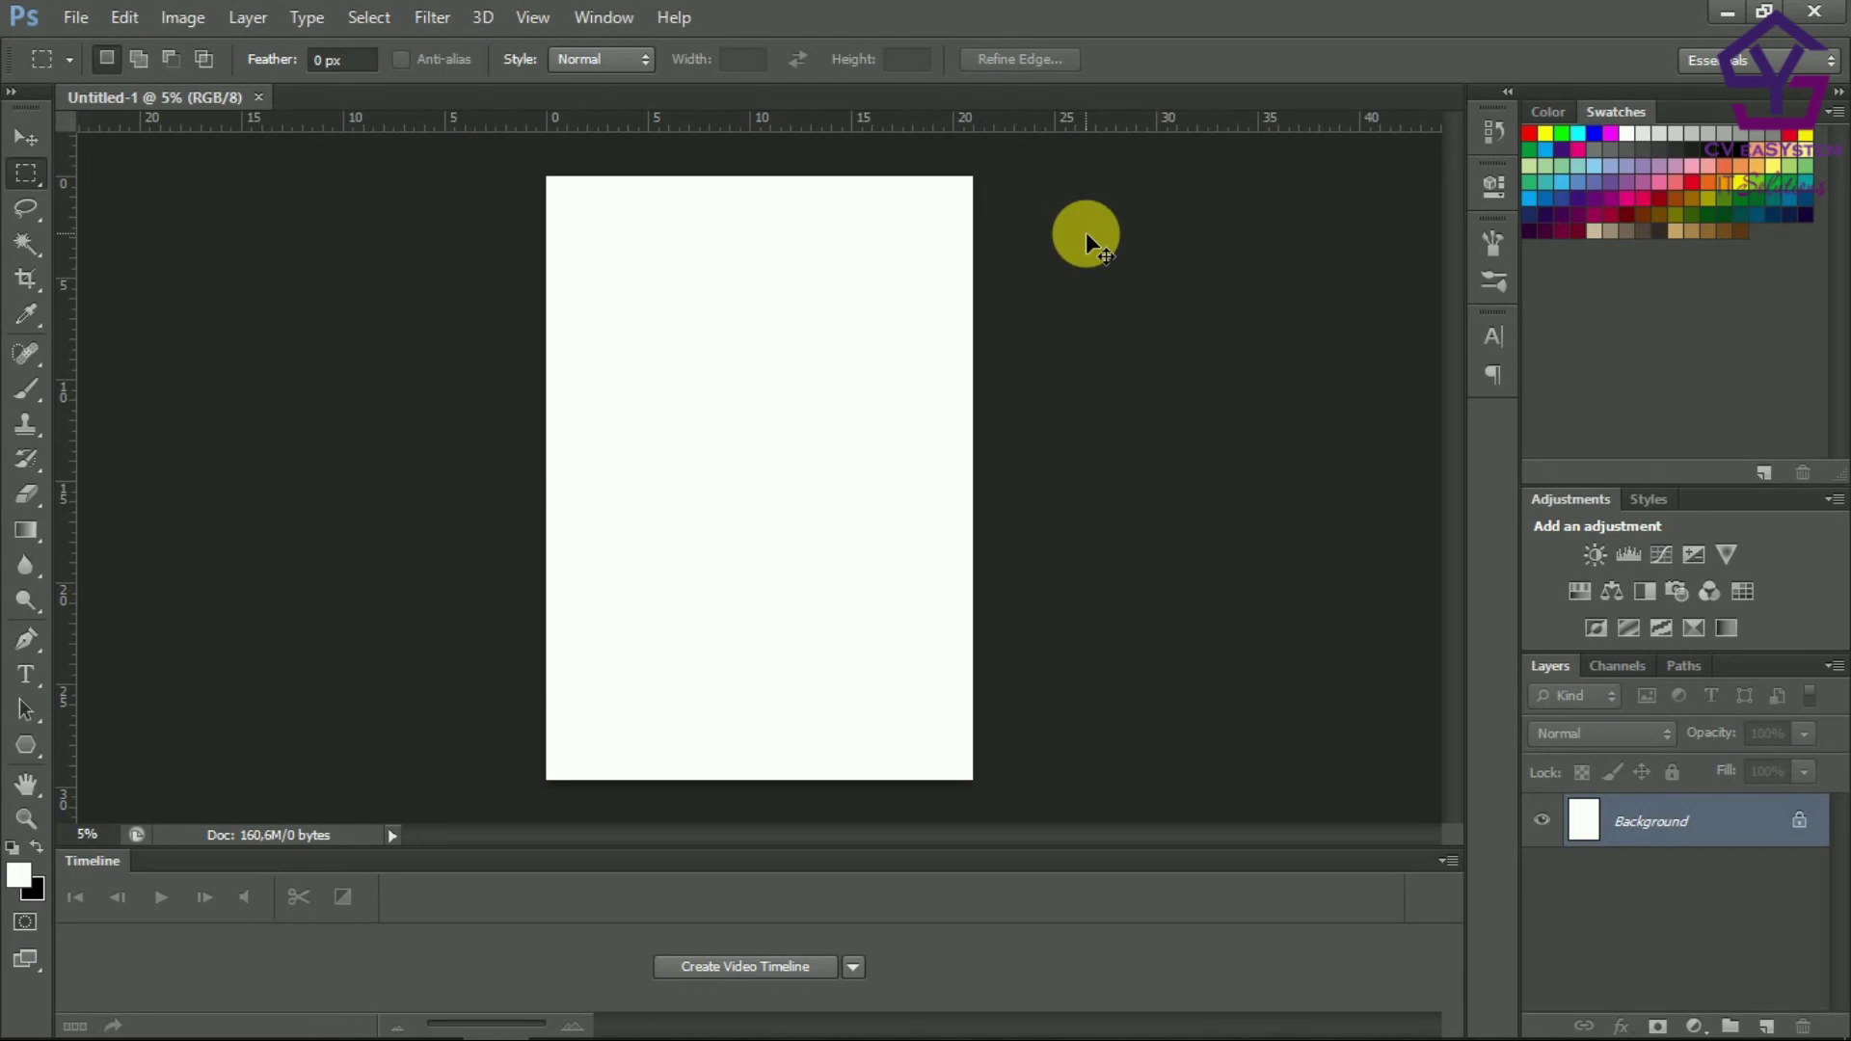
pyautogui.hotkey('ctrl', '+')
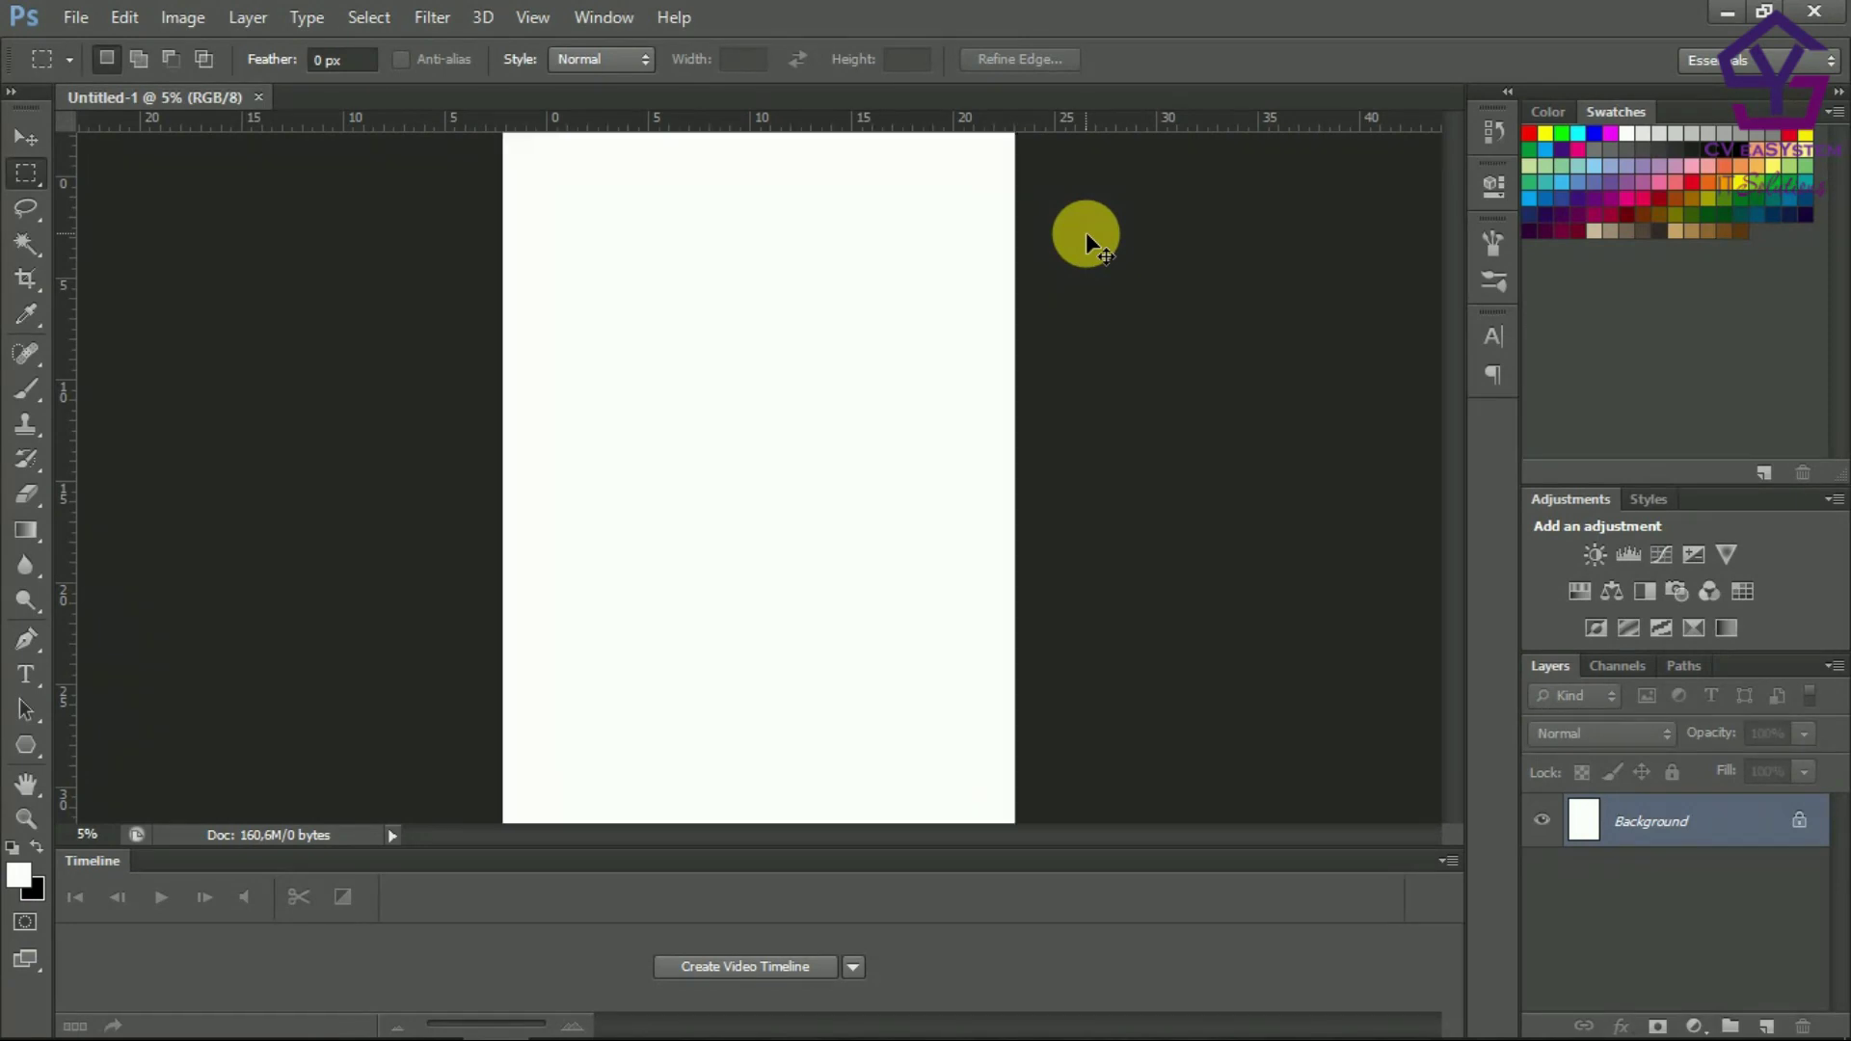
pyautogui.hotkey('ctrl', '+')
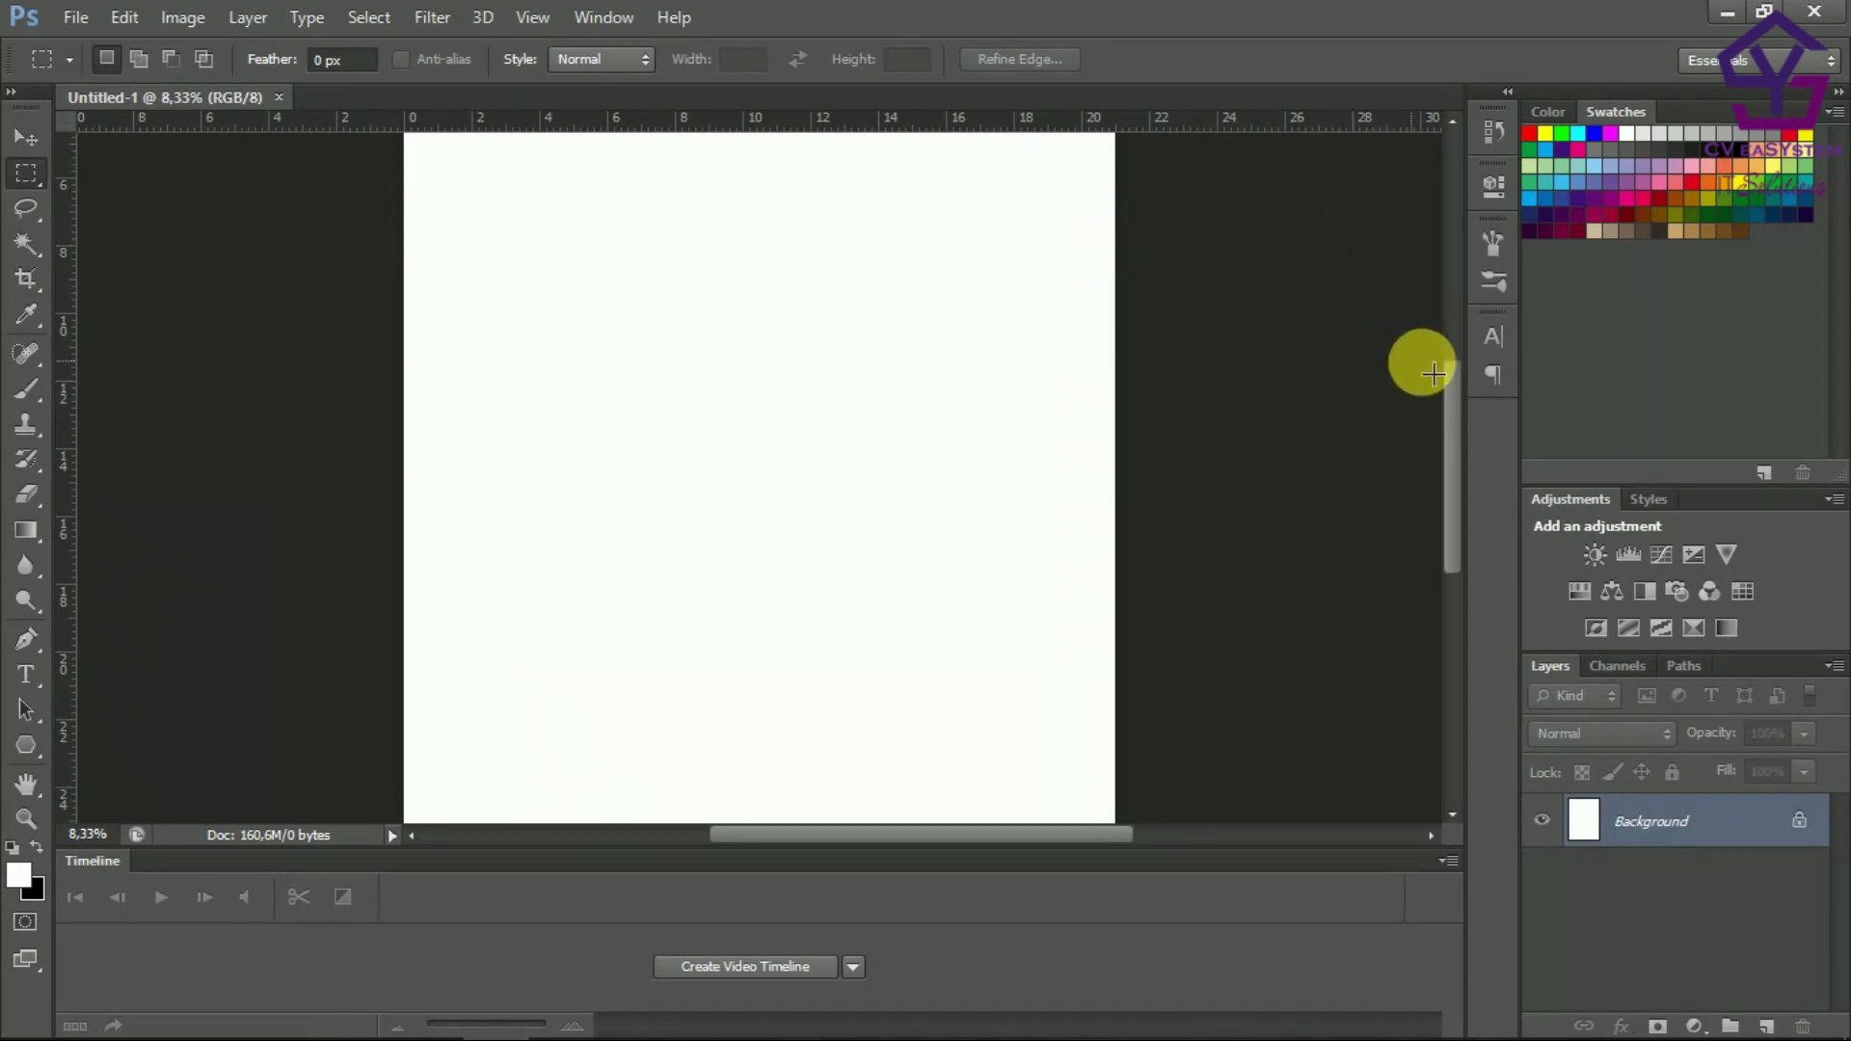
pyautogui.moveTo(1452, 408); pyautogui.dragTo(1454, 321)
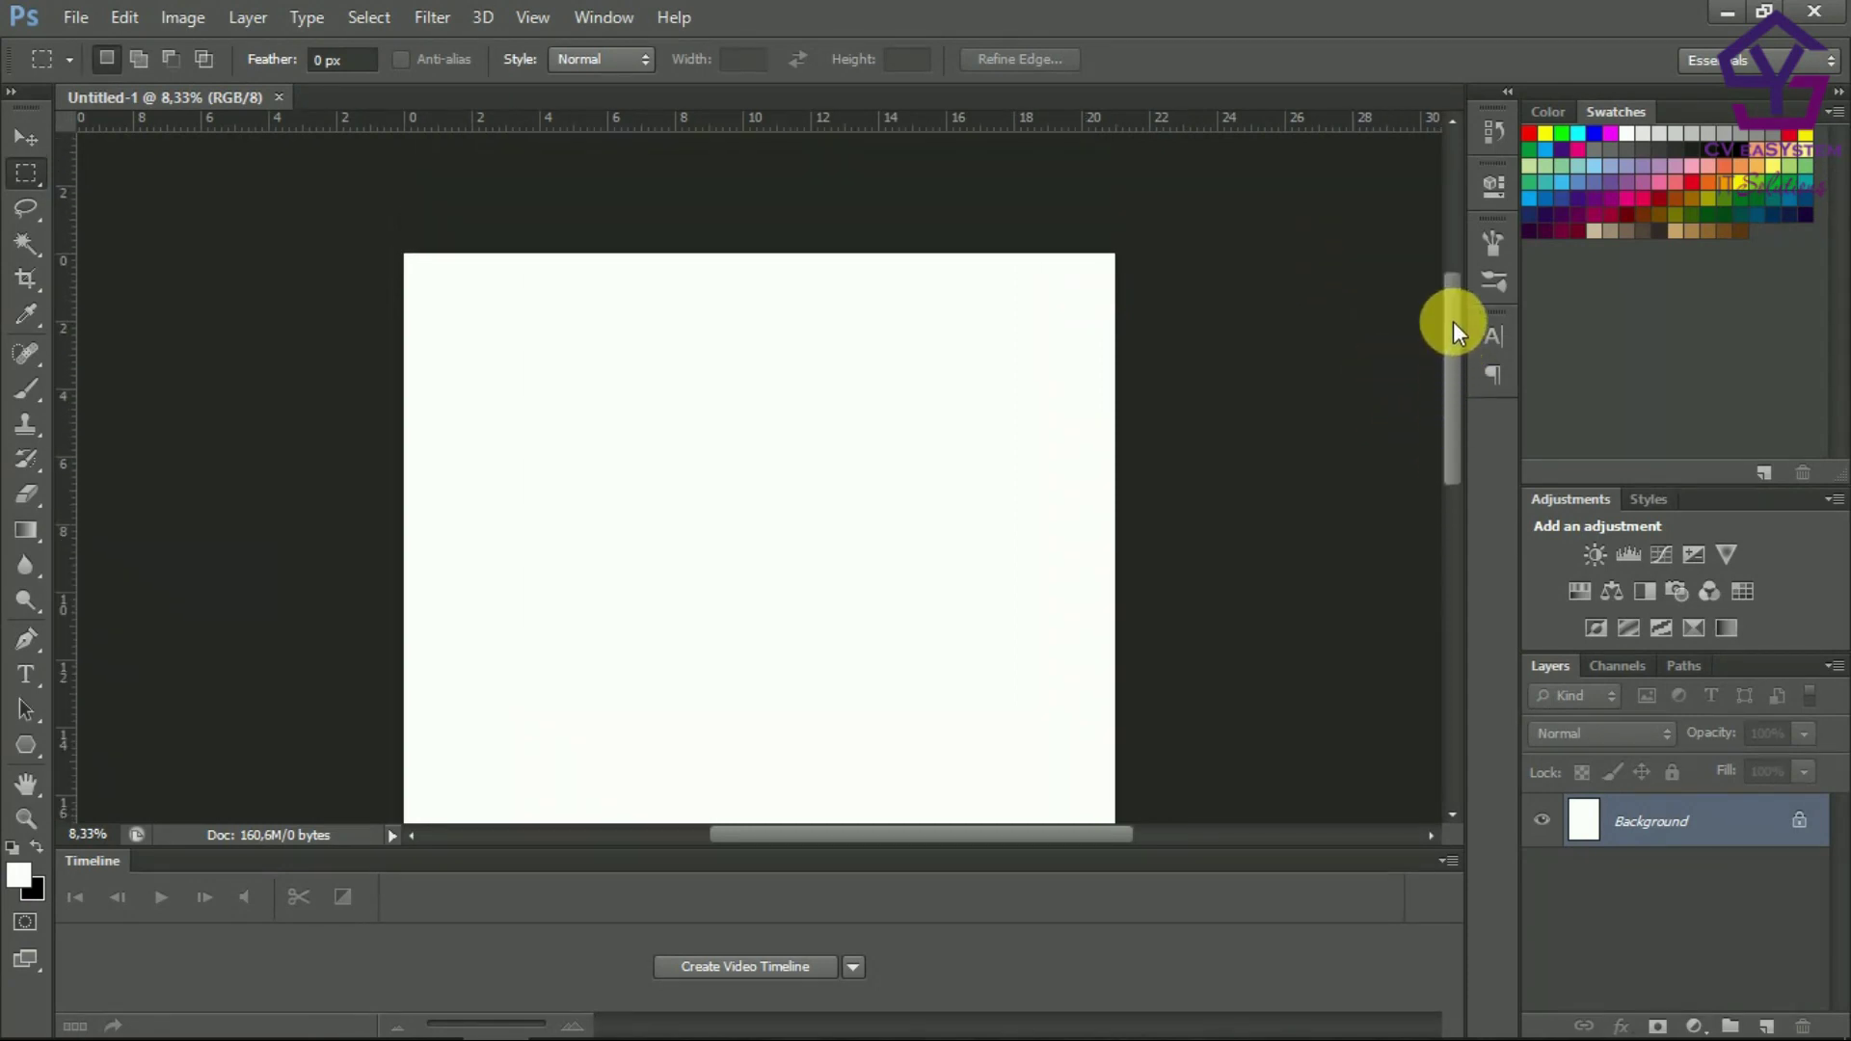
pyautogui.hotkey('ctrl', '+')
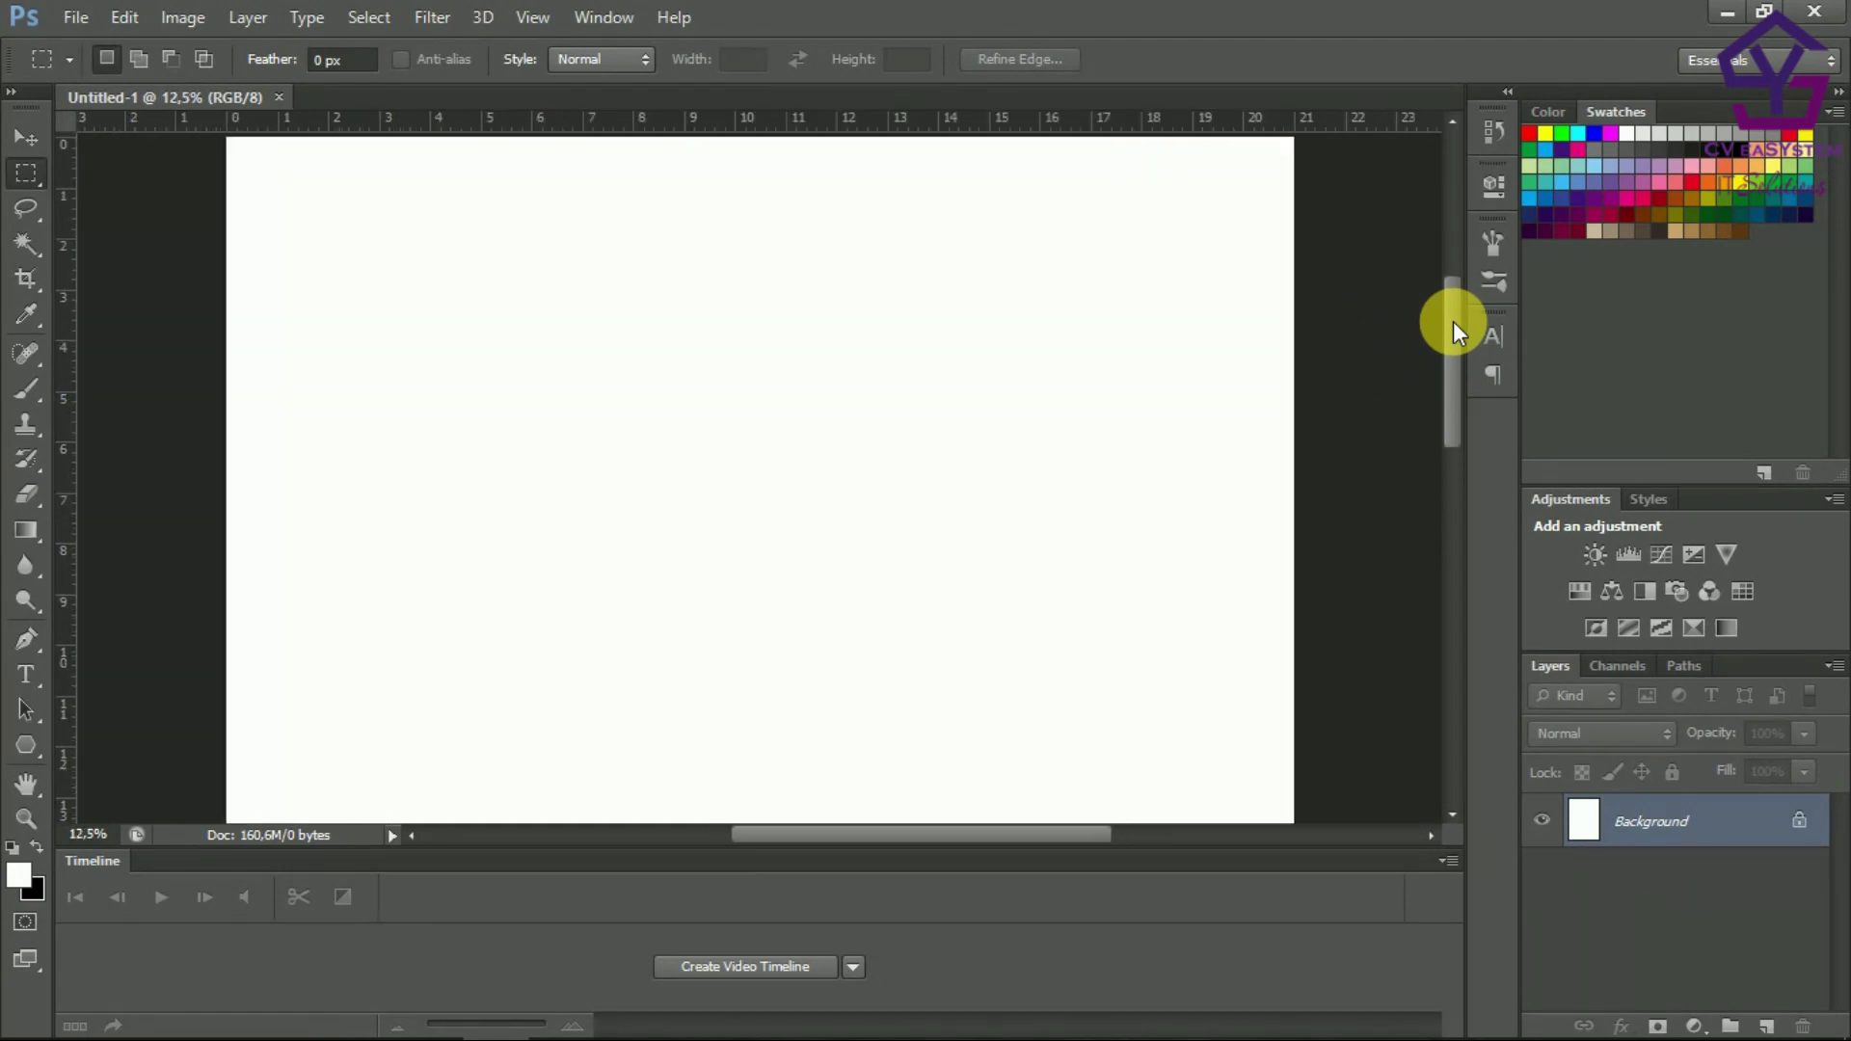
pyautogui.hotkey('ctrl', '-')
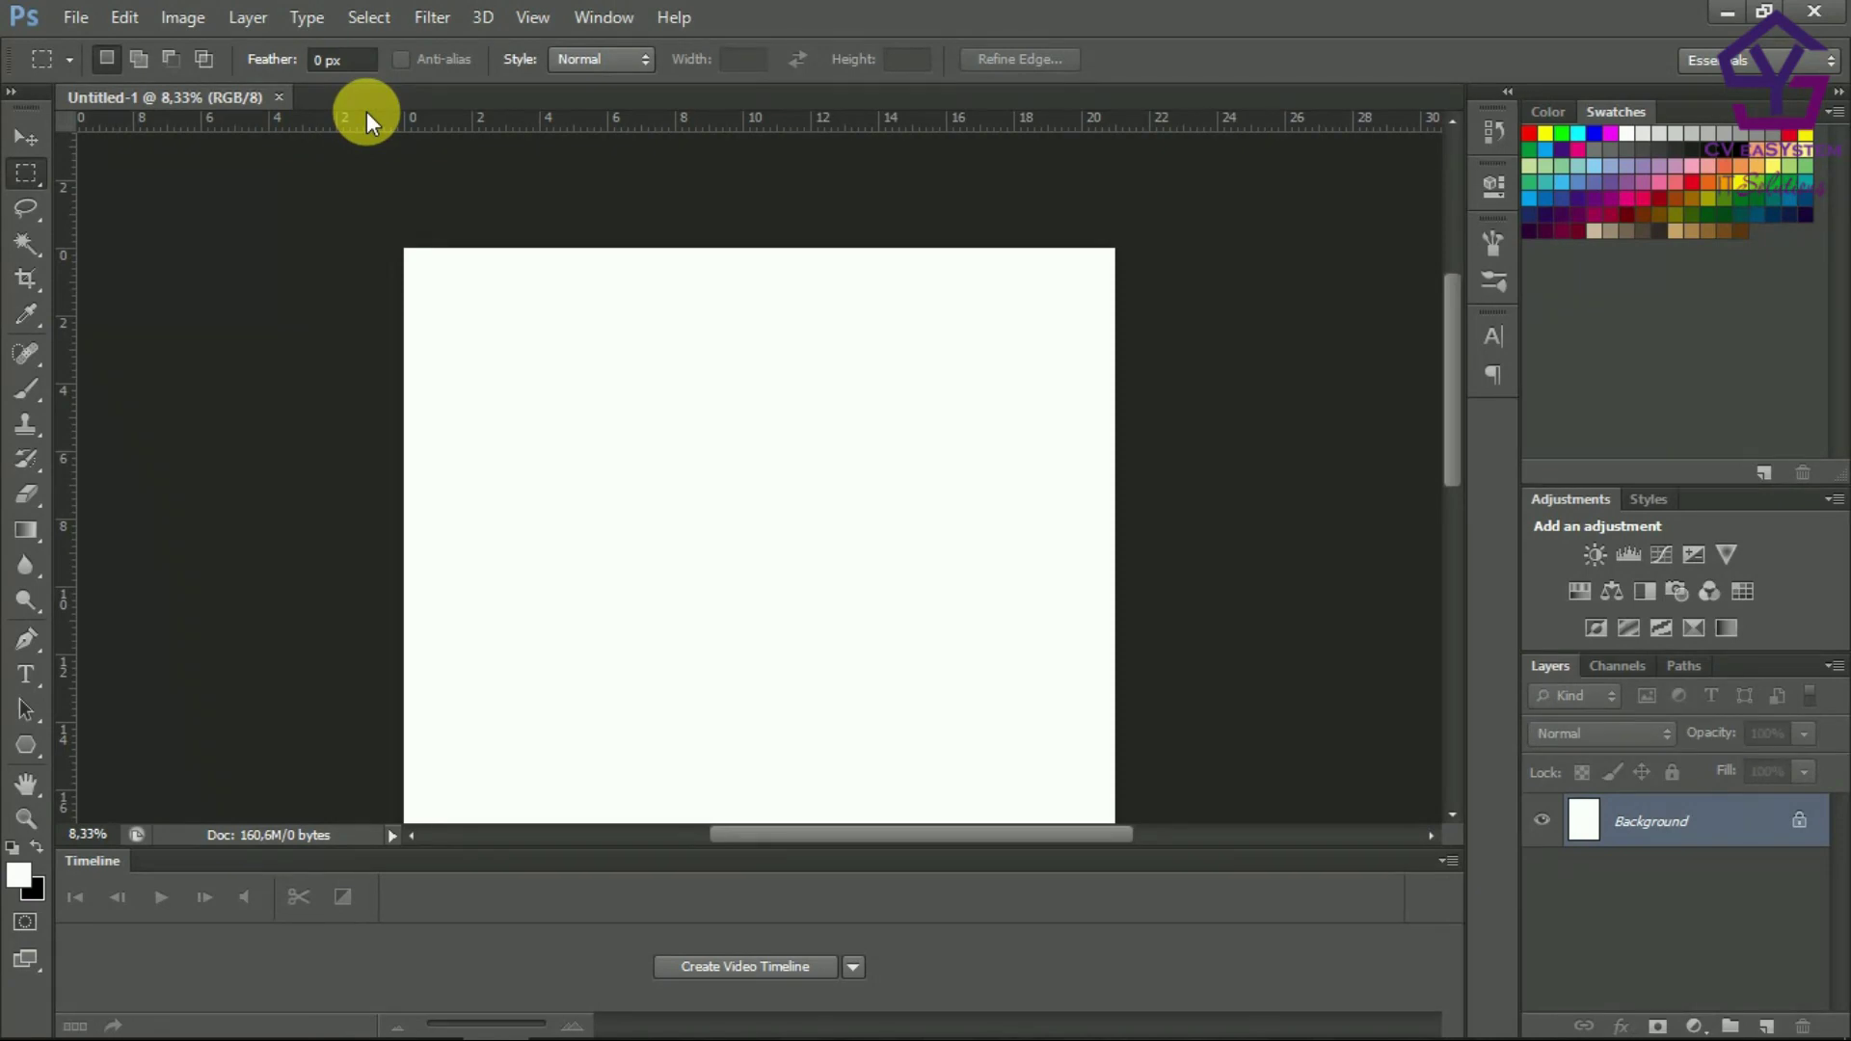
# Drag out a vertical guide at 4 cm and a horizontal guide at 6 cm.
pyautogui.moveTo(64, 218)
pyautogui.mouseDown()
pyautogui.moveTo(599, 238)
pyautogui.moveTo(550, 224)
pyautogui.mouseUp()
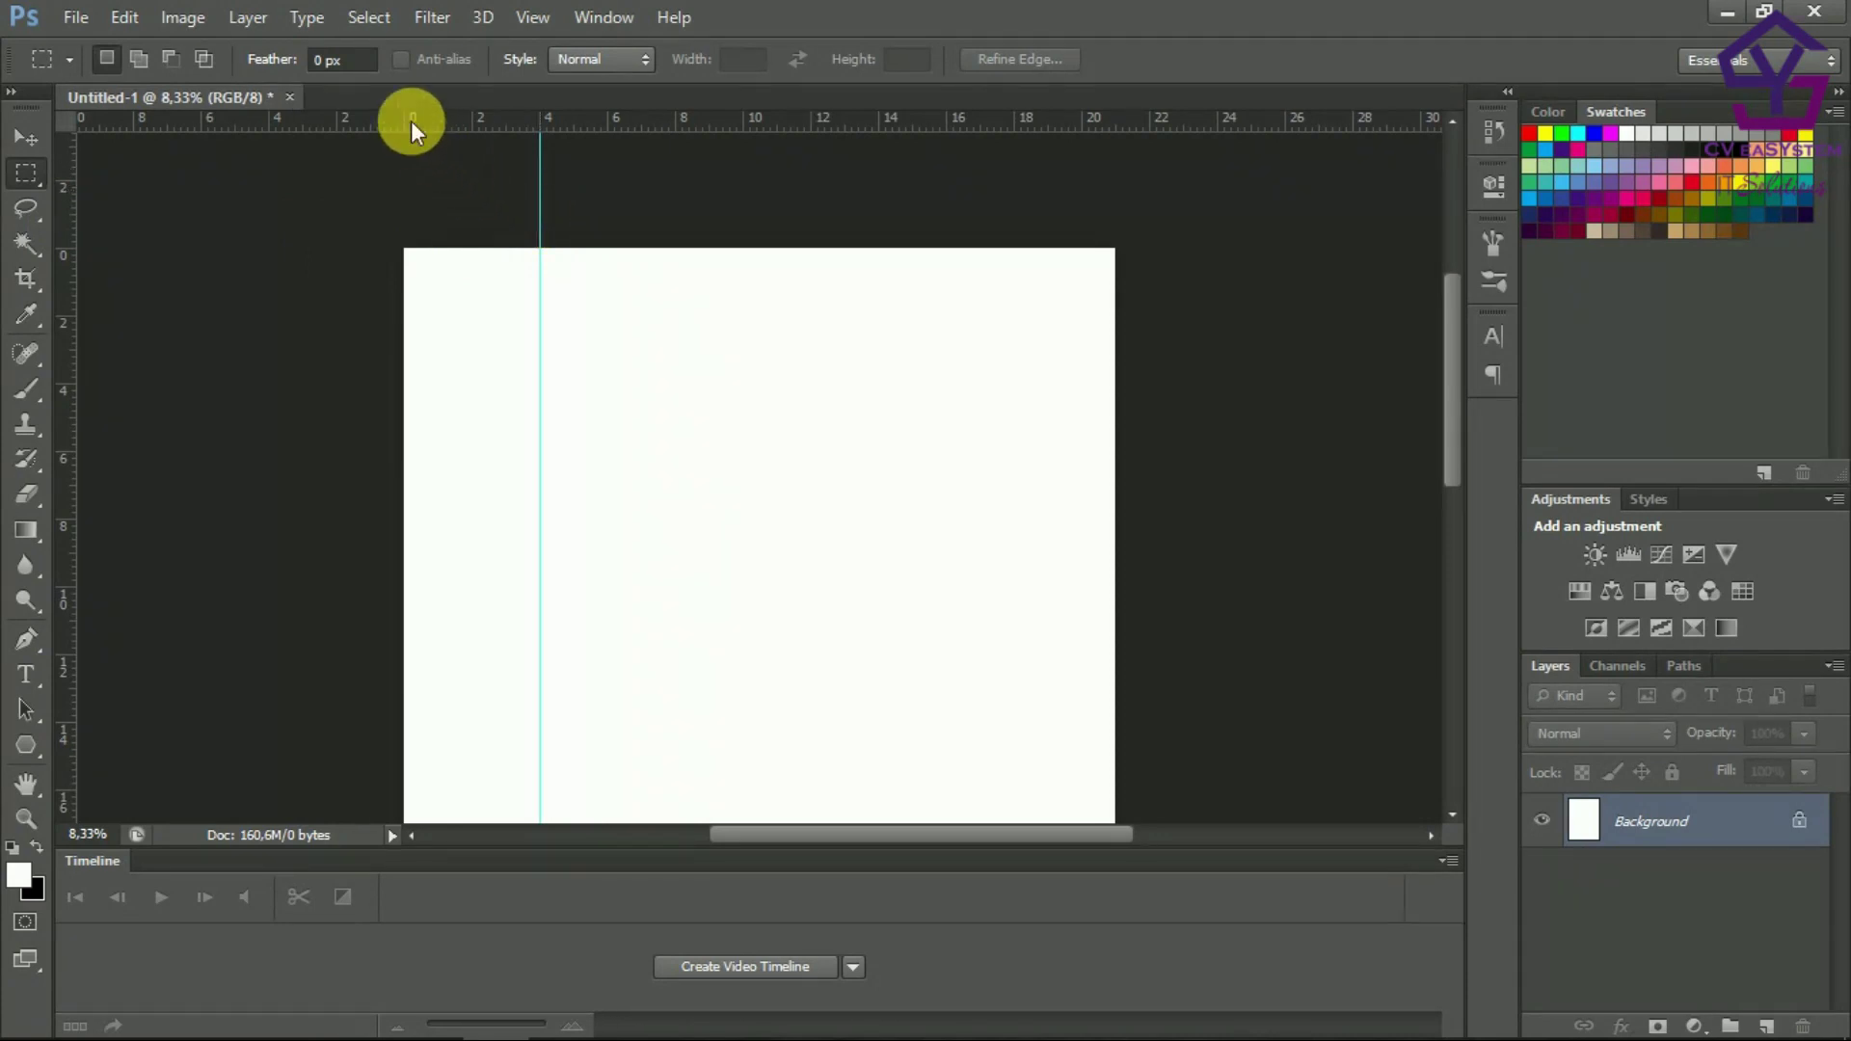
pyautogui.moveTo(408, 113); pyautogui.dragTo(395, 464)
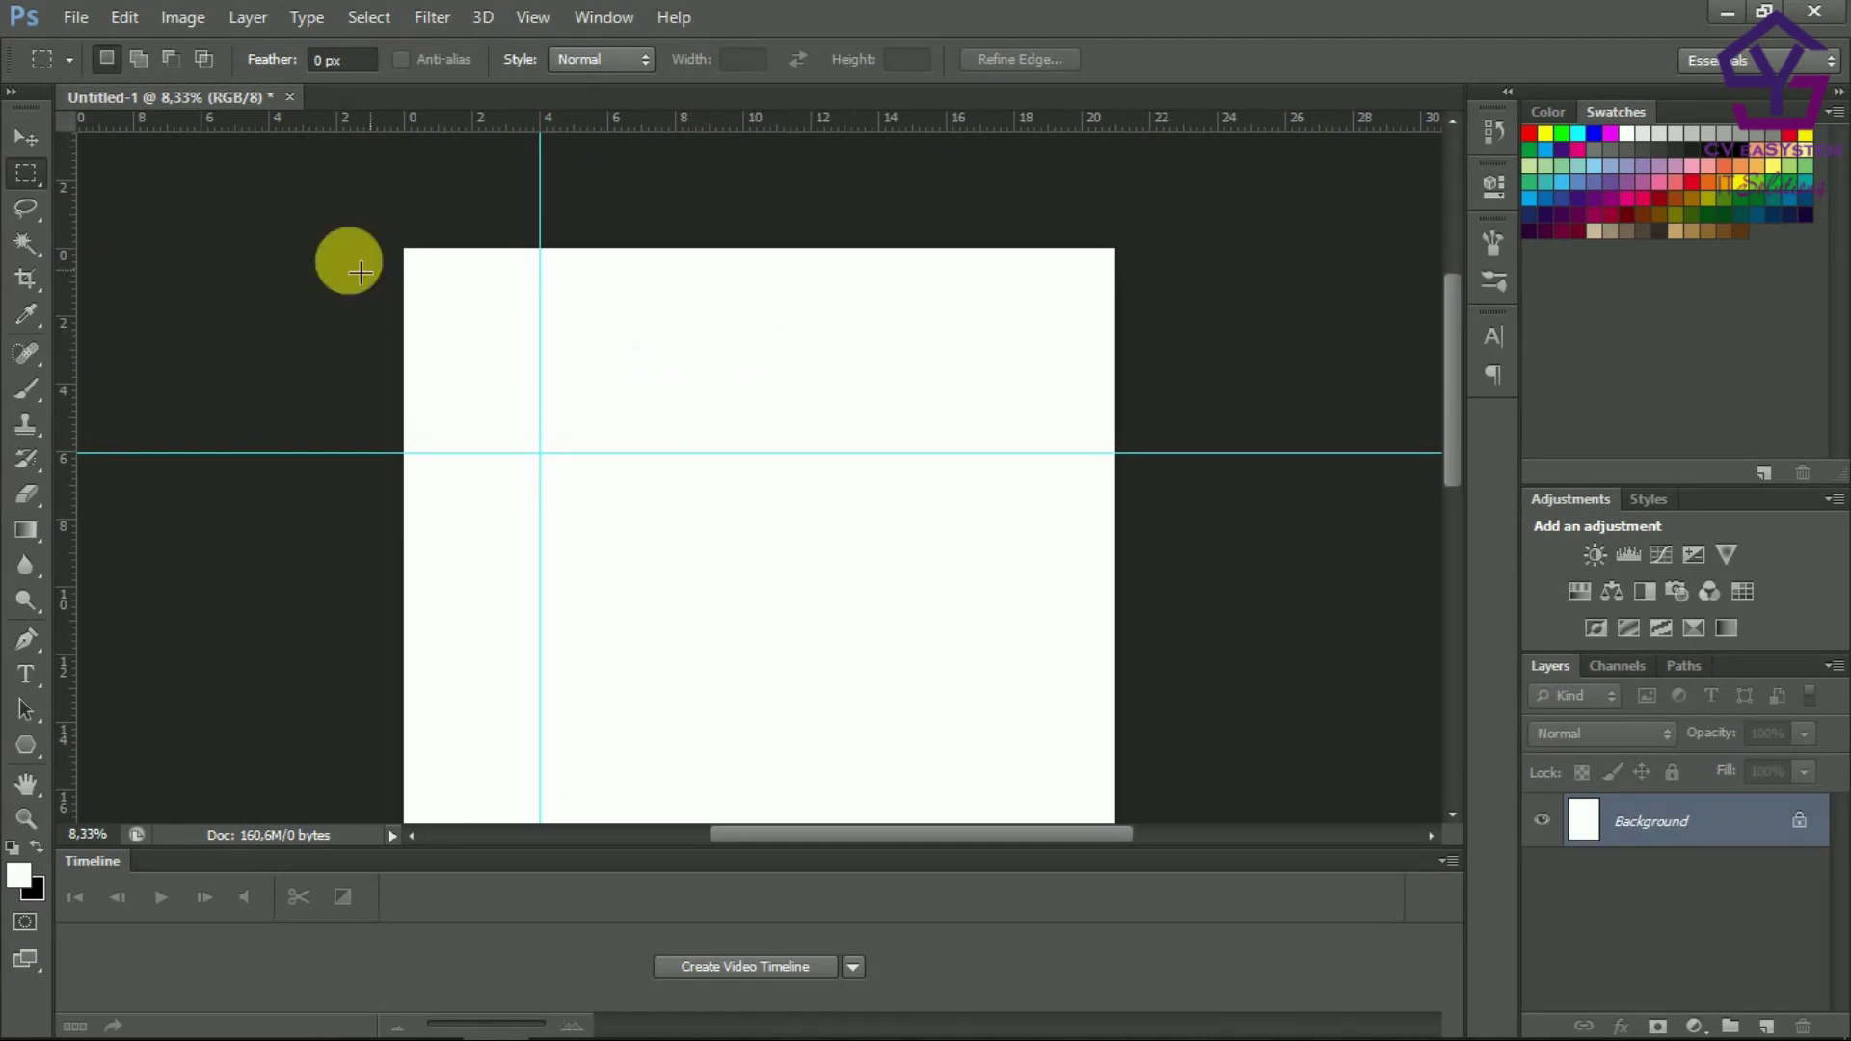
# Open the portrait picture foto.jpg from Saved Pictures.
pyautogui.click(93, 20)
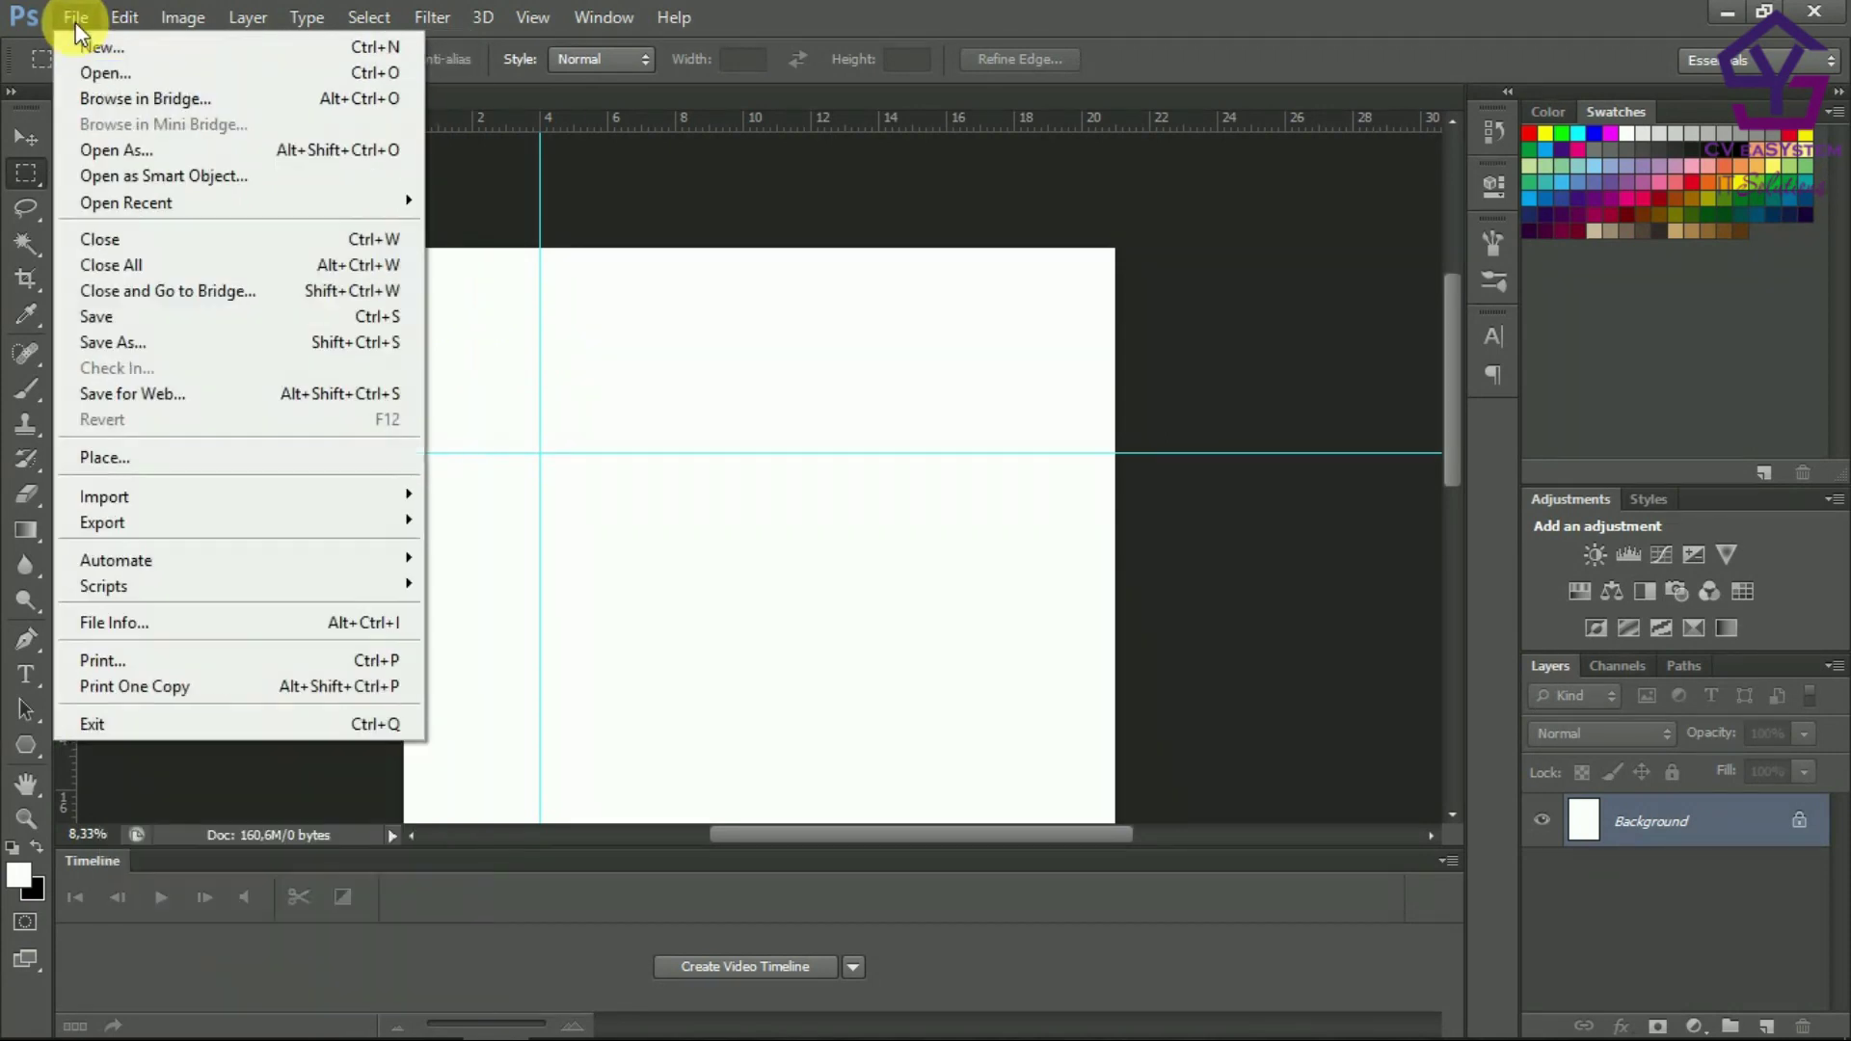
pyautogui.click(91, 75)
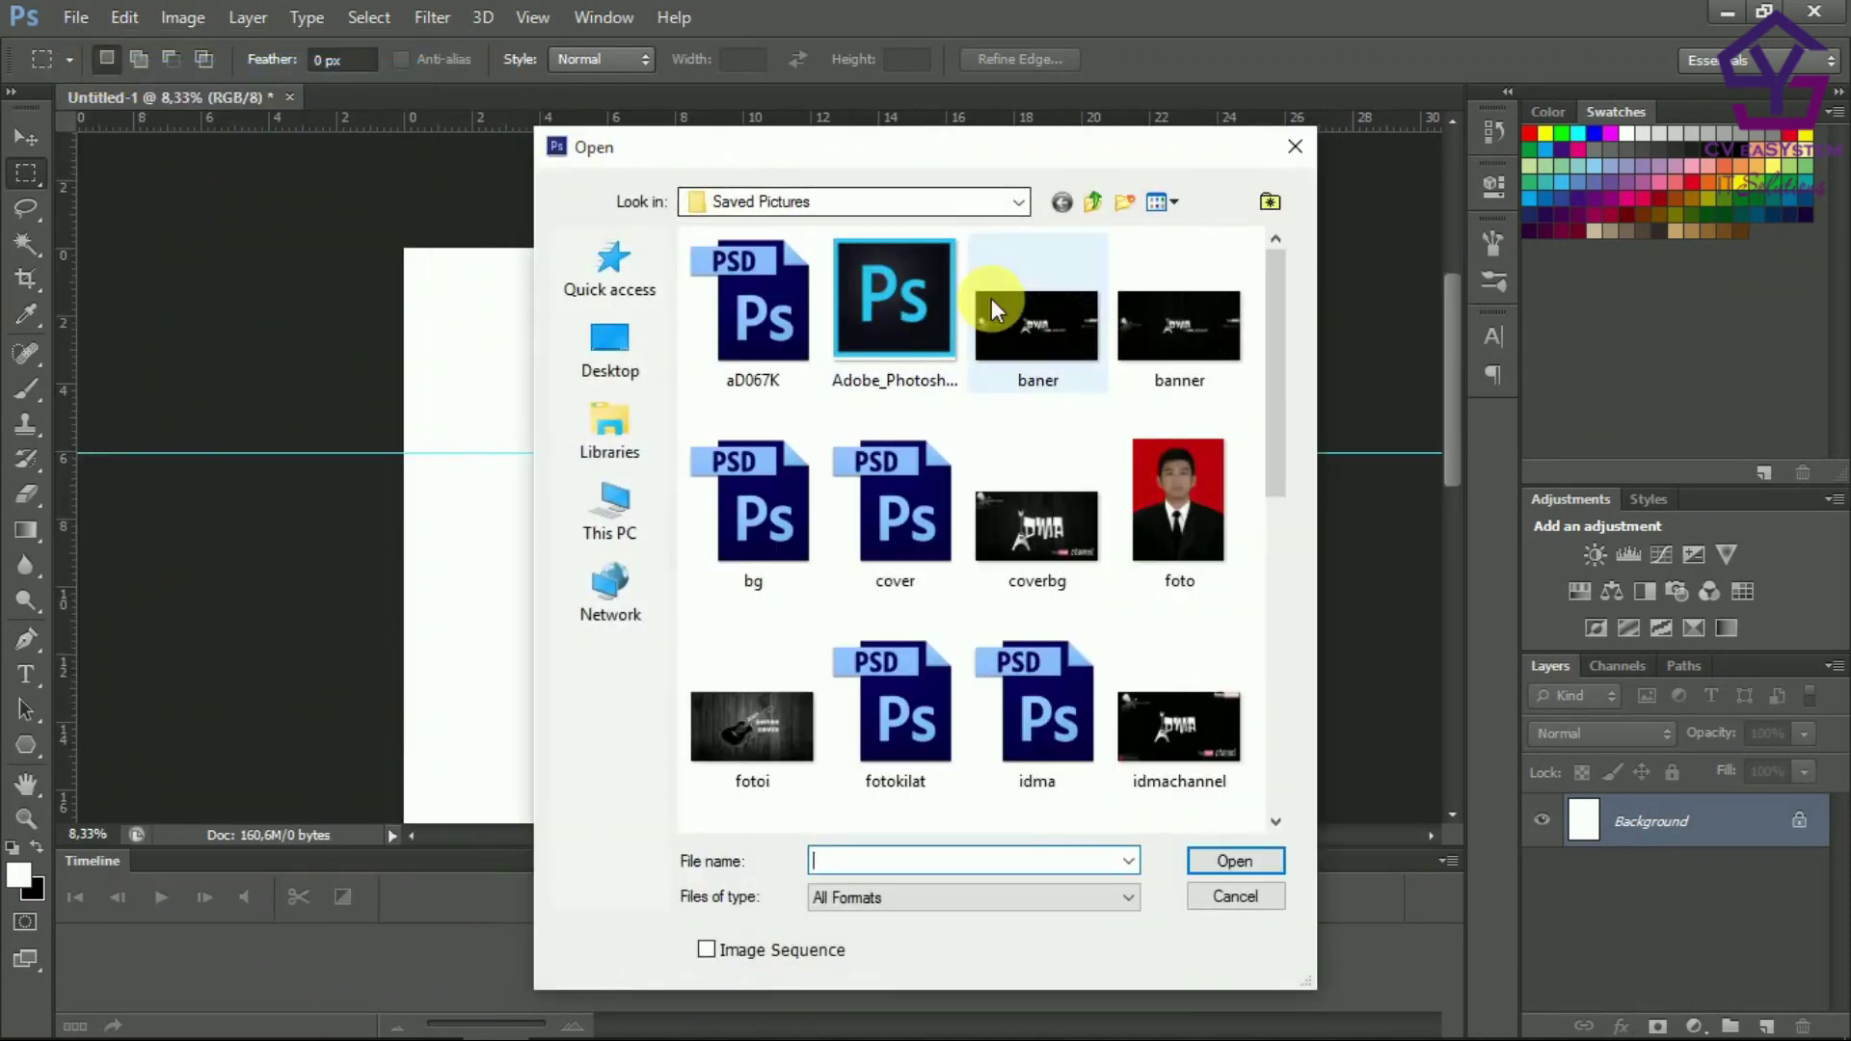
pyautogui.click(1160, 499)
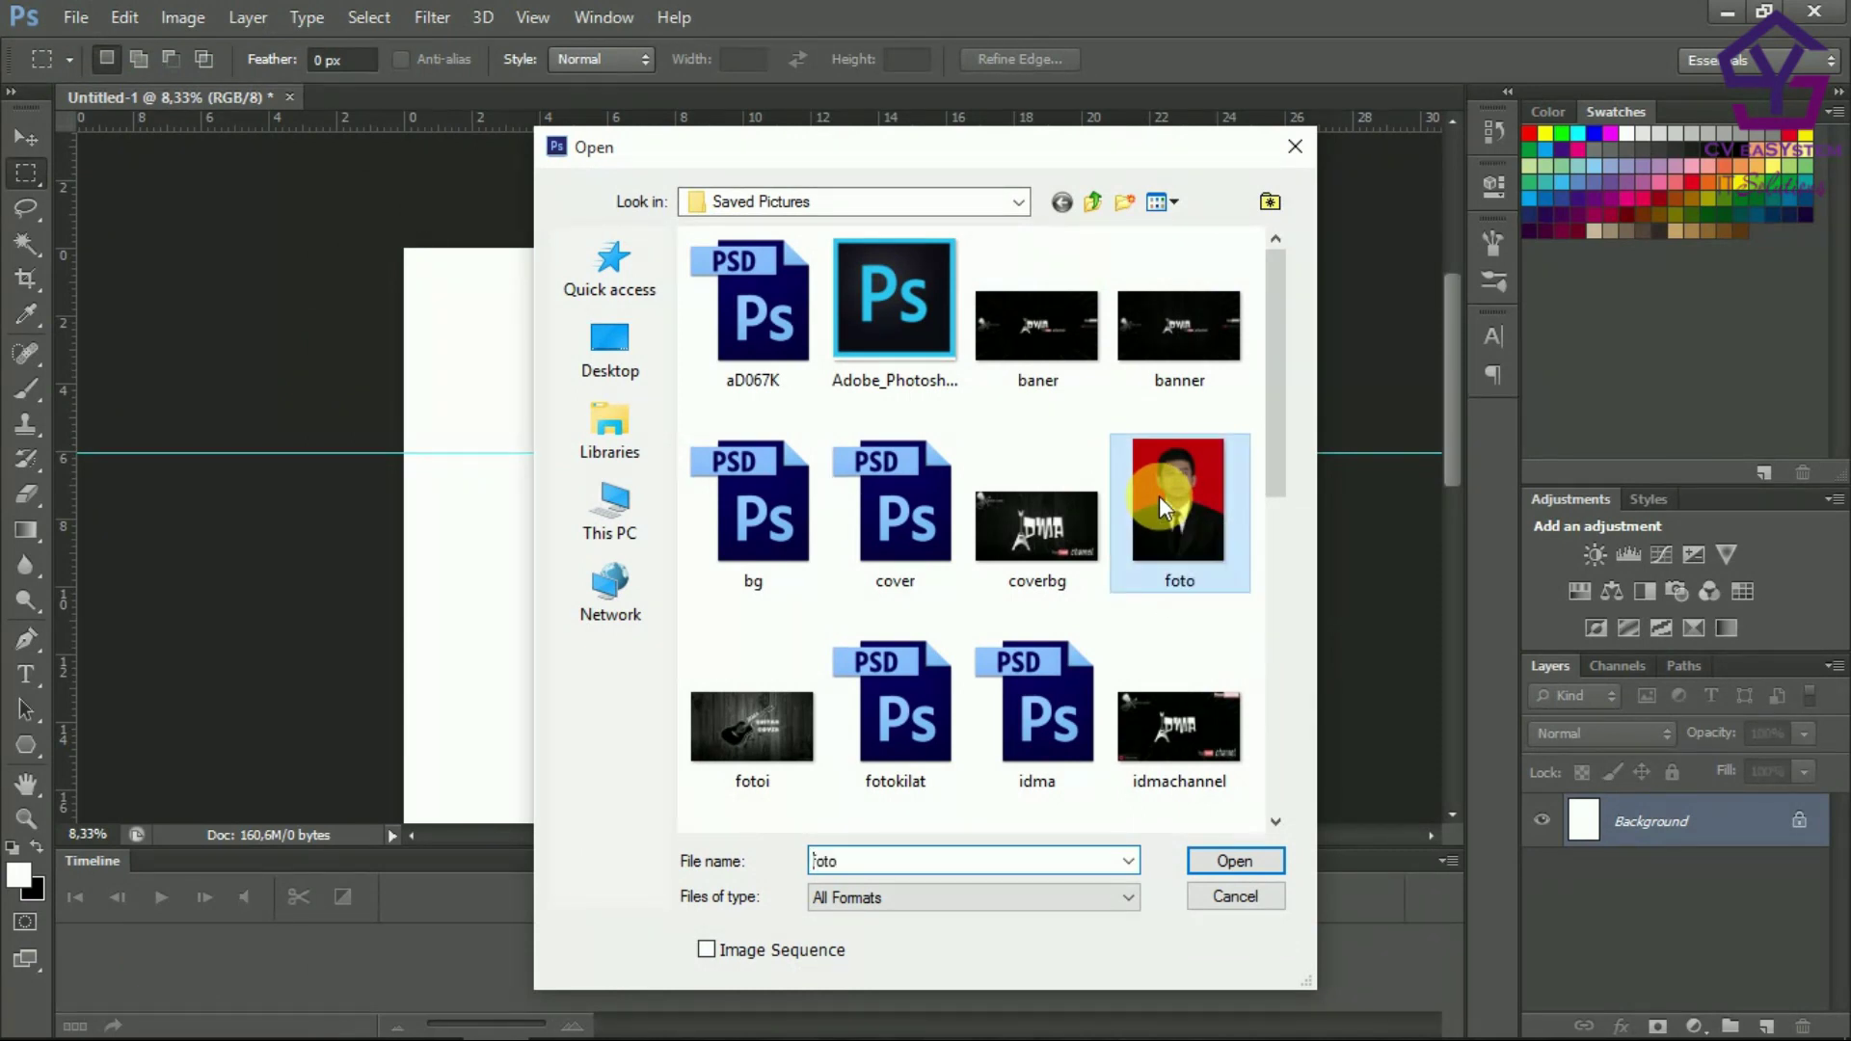
pyautogui.click(1225, 853)
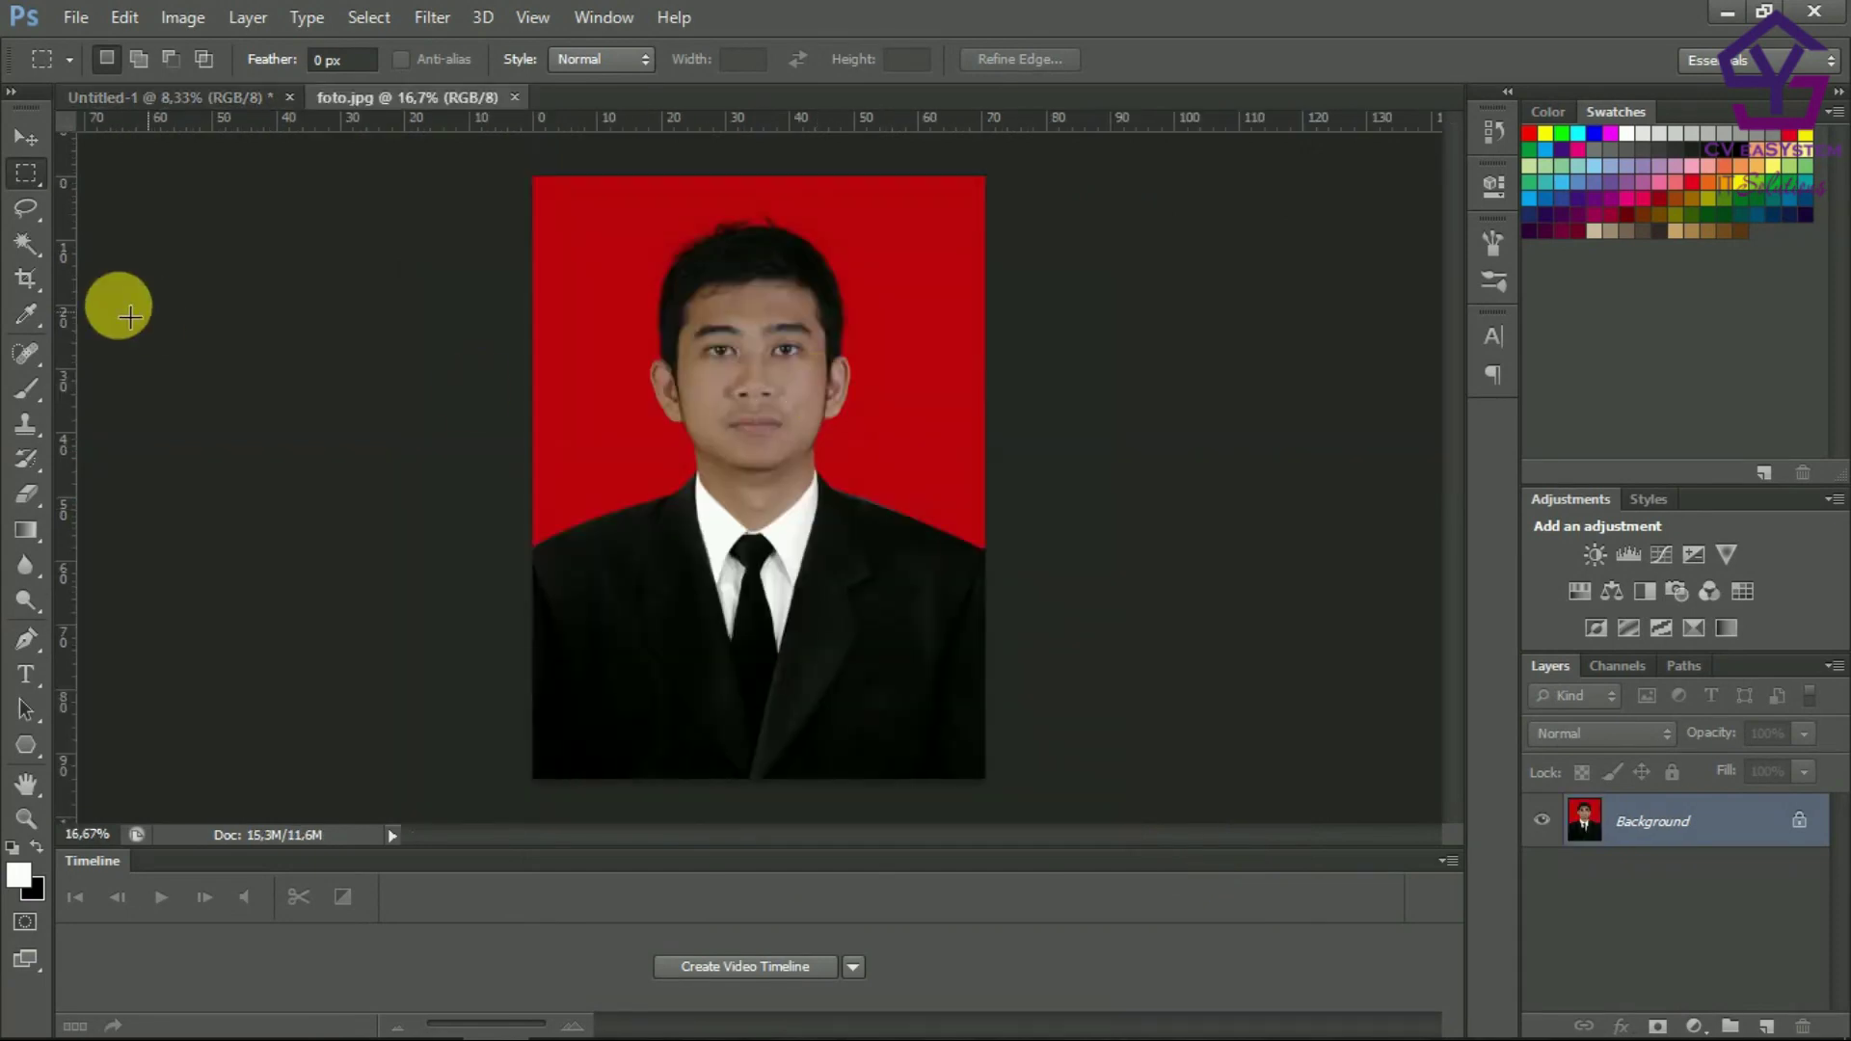
# Choose the Crop tool's Size & Resolution preset for the photo.
pyautogui.click(23, 287)
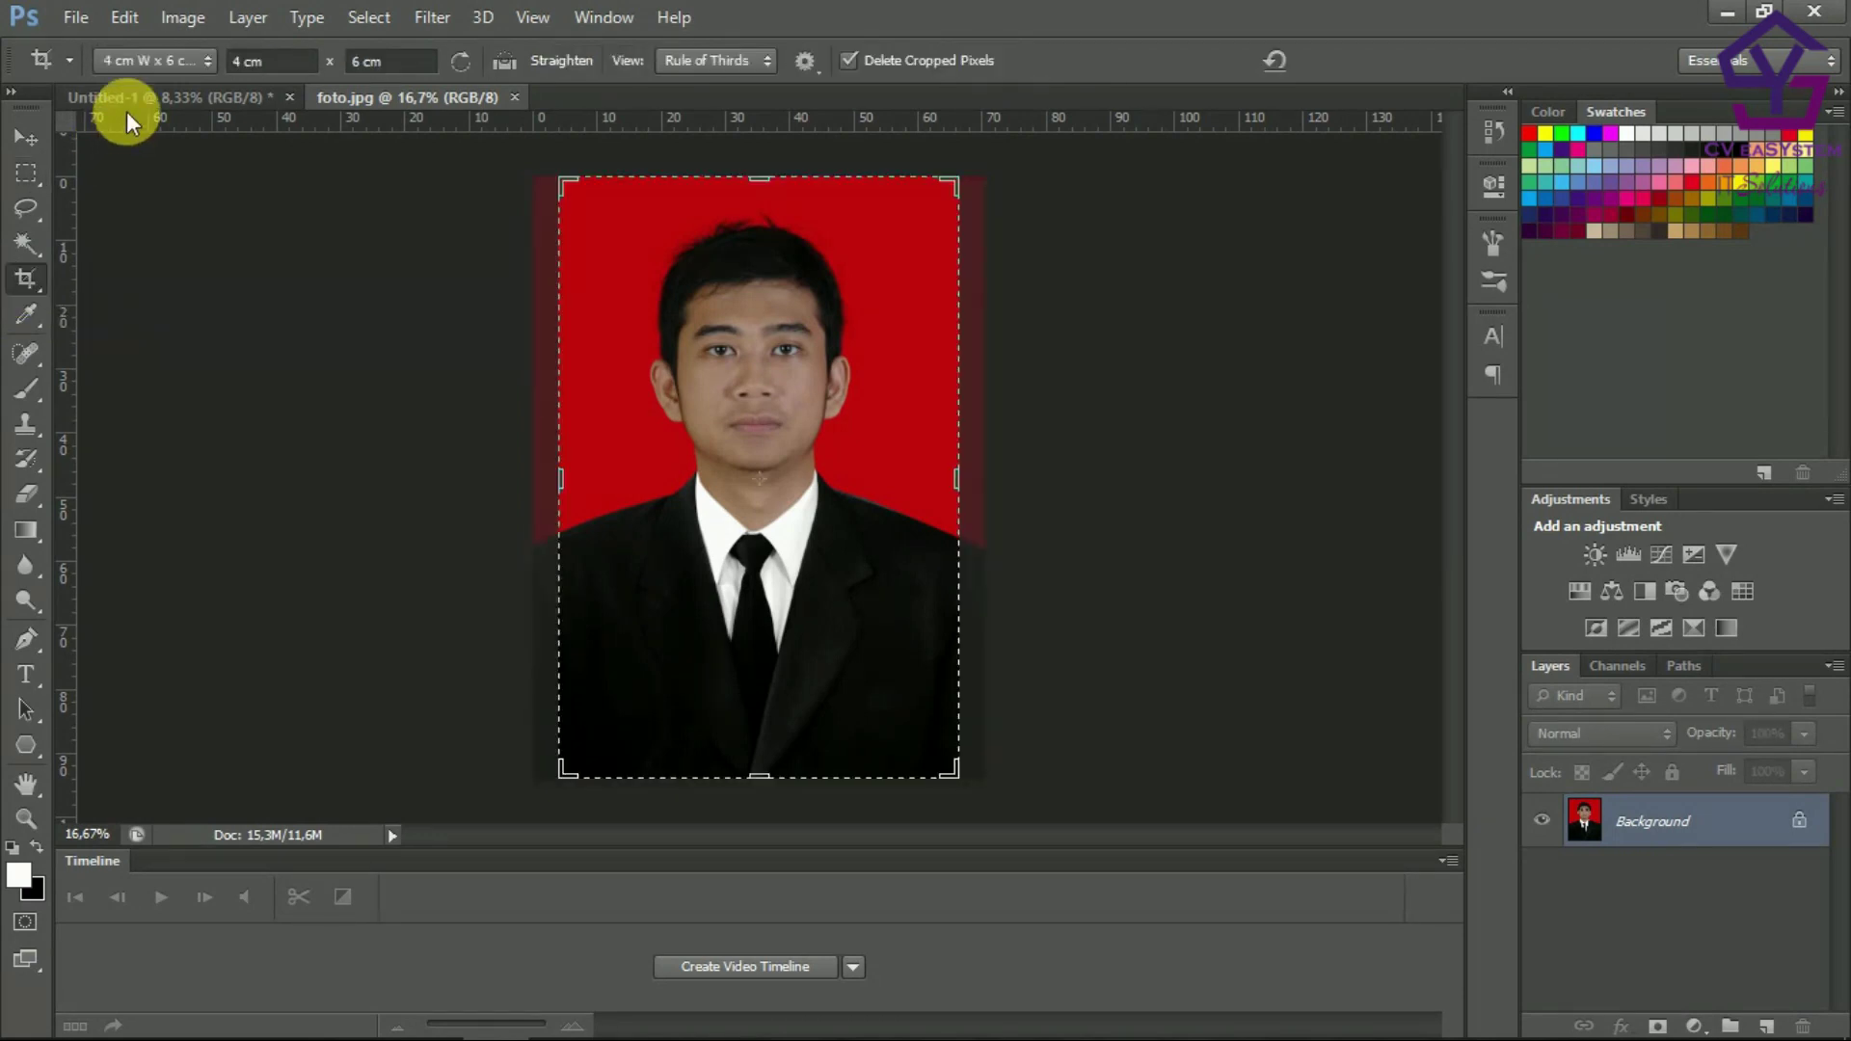
pyautogui.click(151, 60)
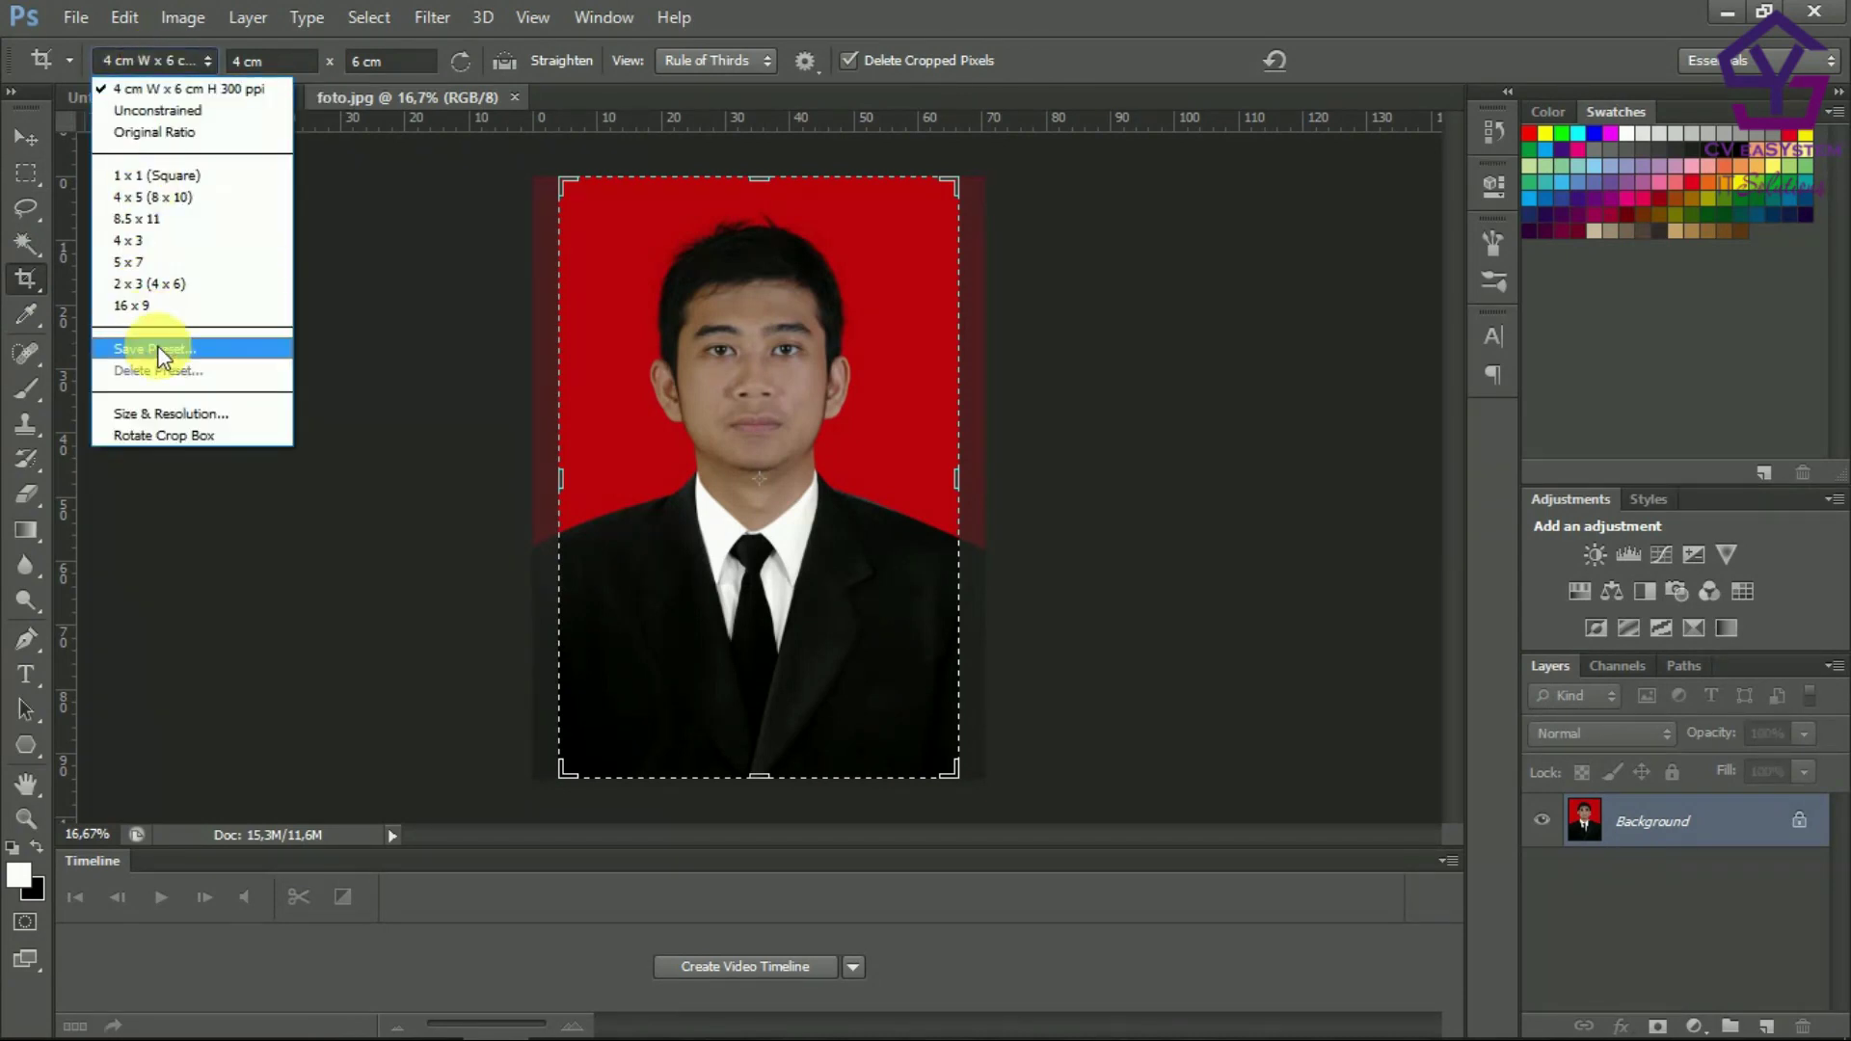
pyautogui.click(161, 412)
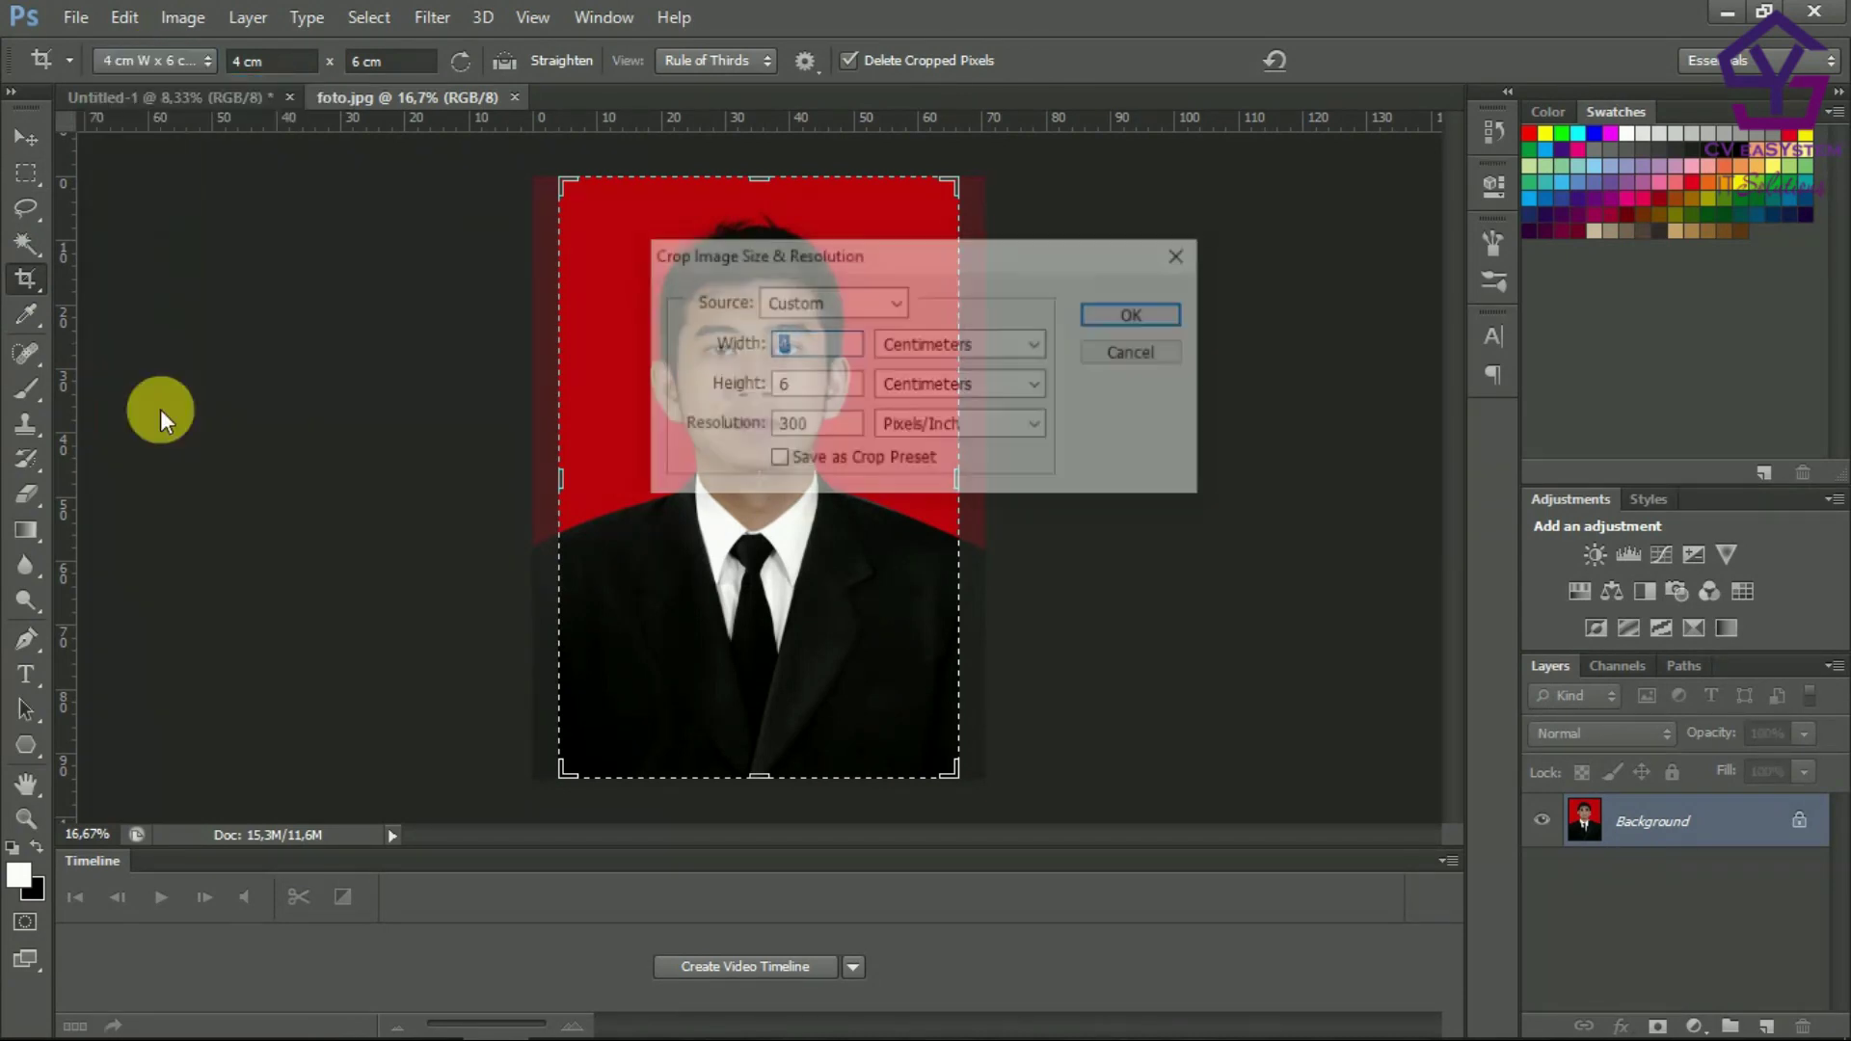
# Set the crop to 4 × 6 cm at 300 pixels/cm and confirm.
pyautogui.click(815, 346)
pyautogui.click(828, 395)
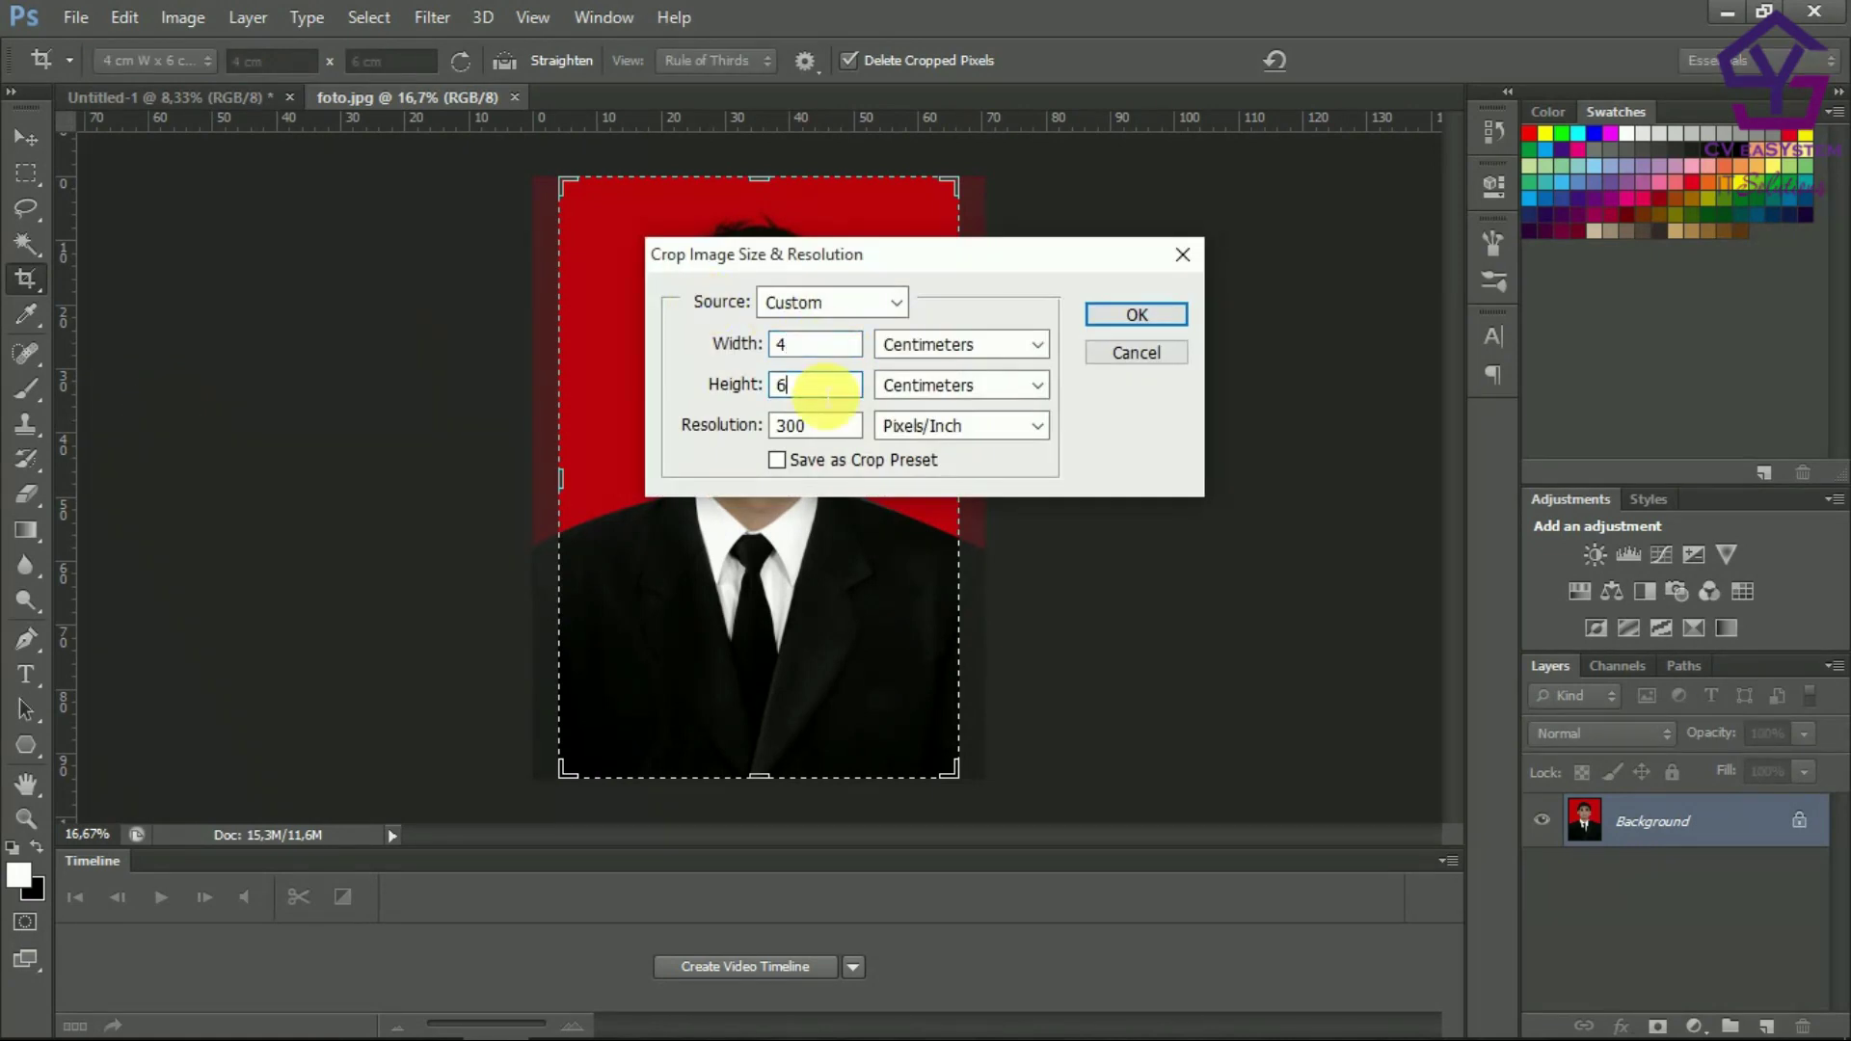
pyautogui.click(828, 352)
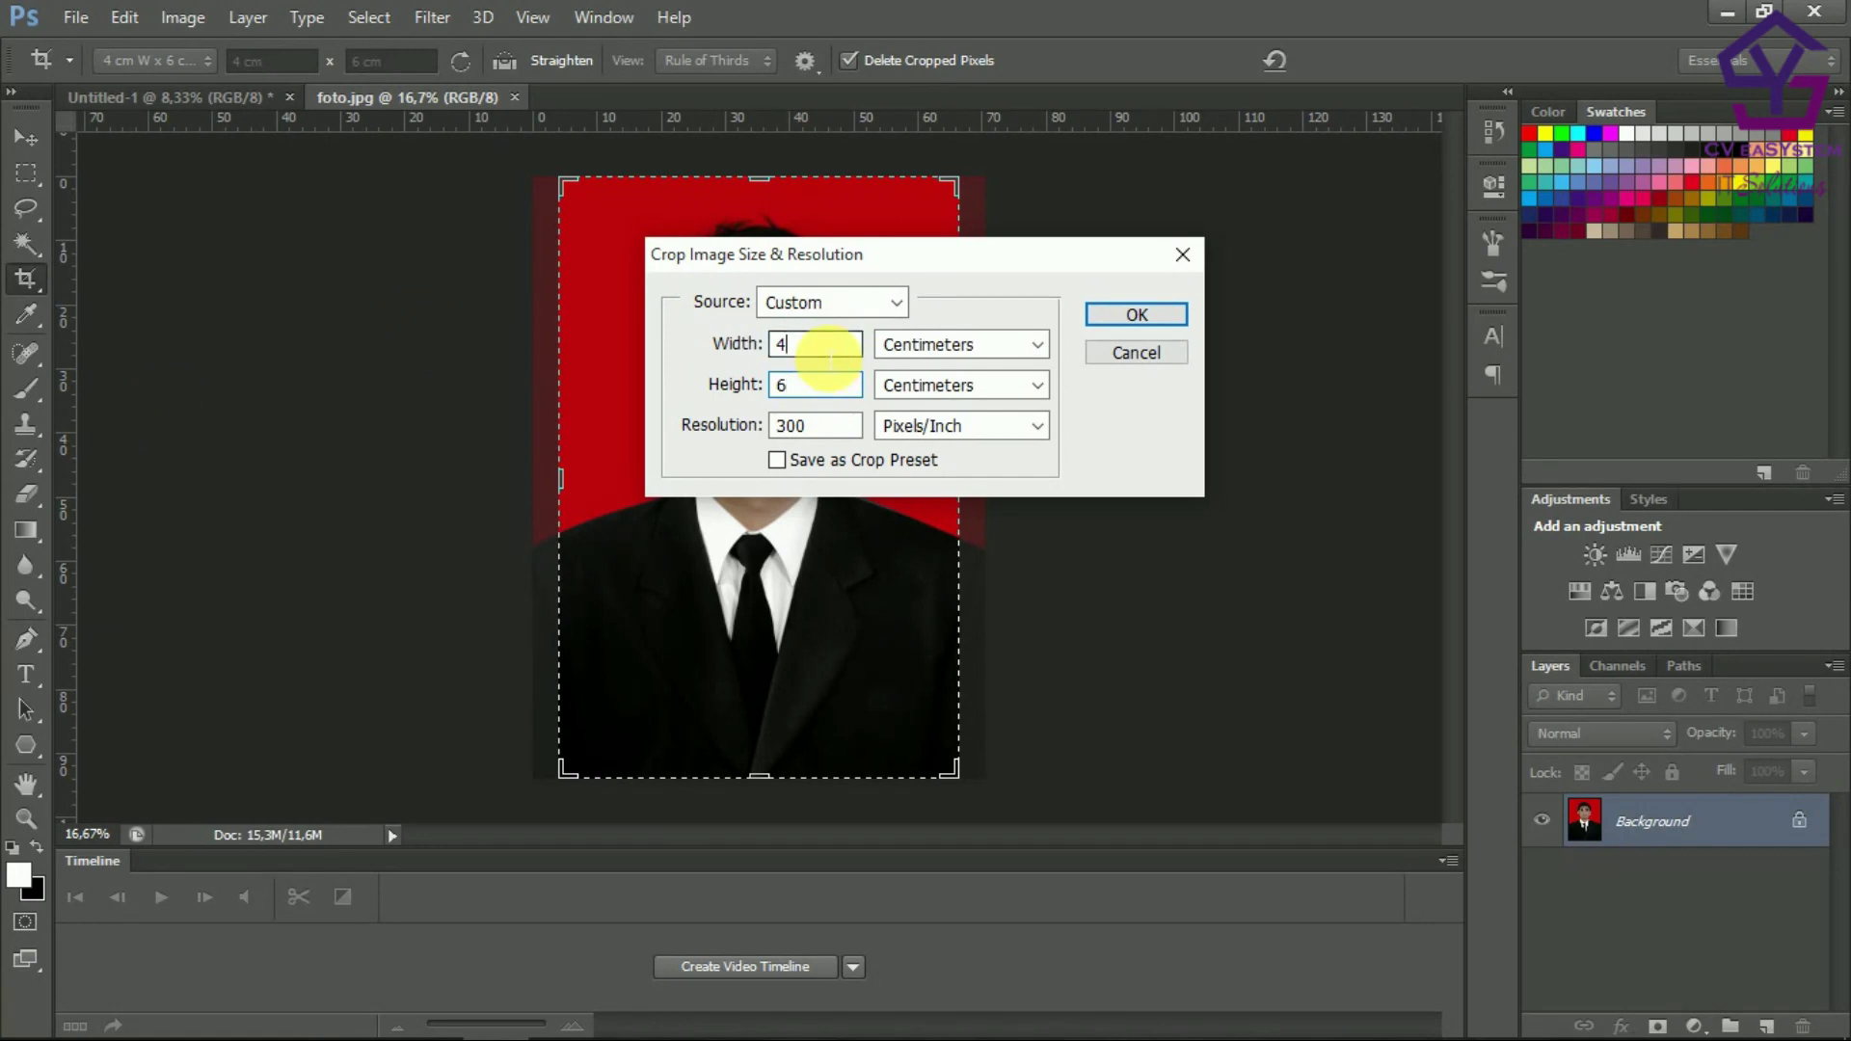
pyautogui.click(827, 387)
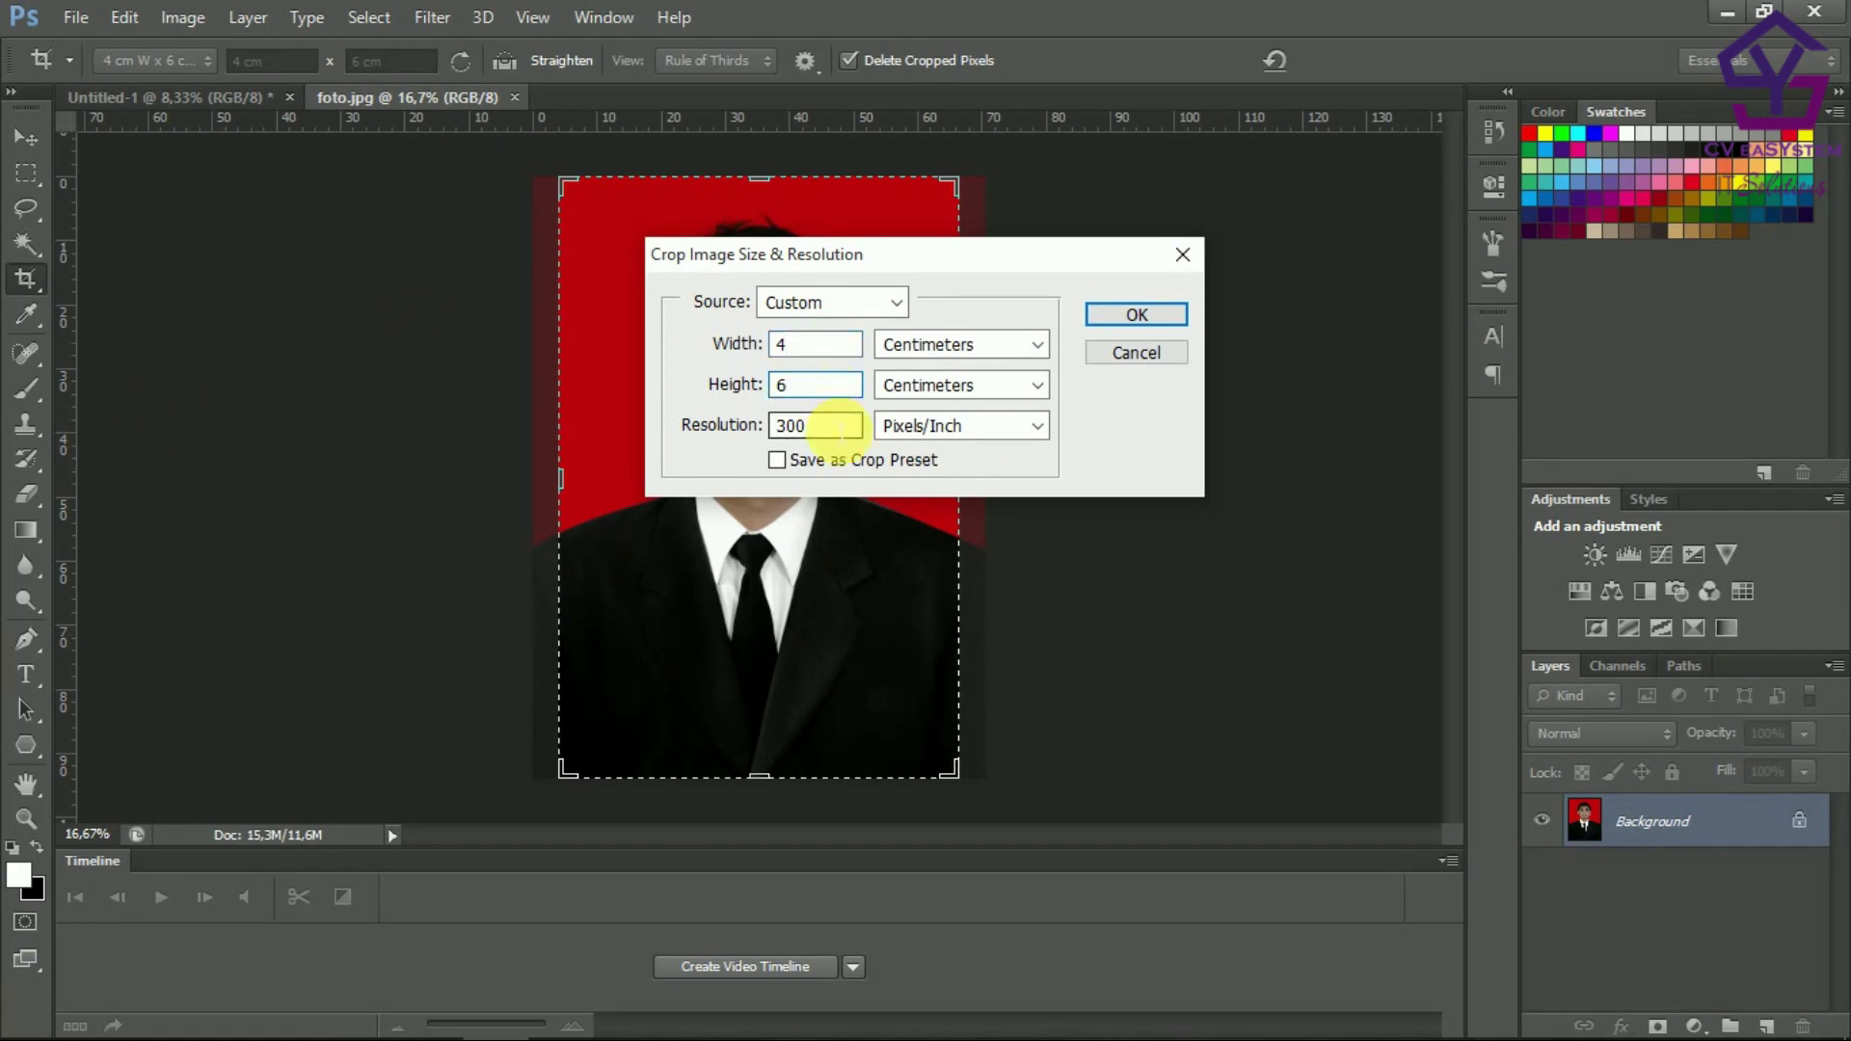
pyautogui.click(831, 426)
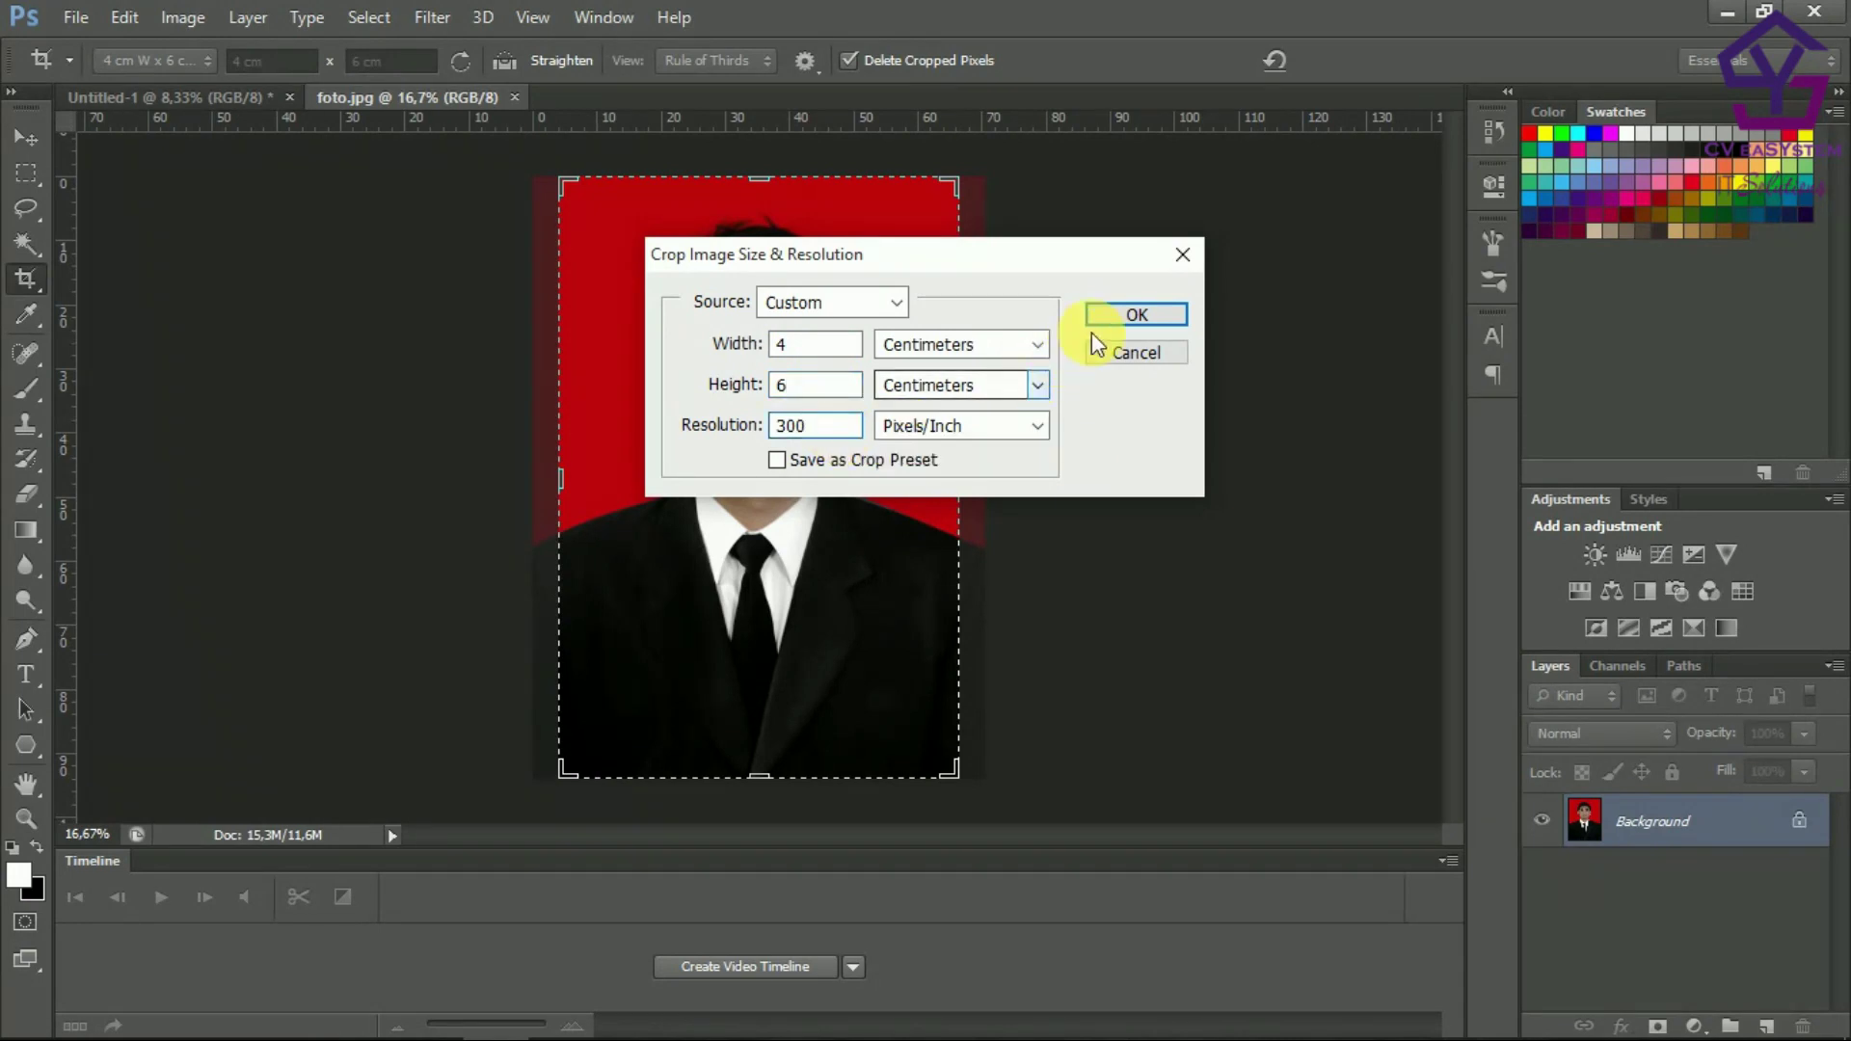
pyautogui.click(1029, 424)
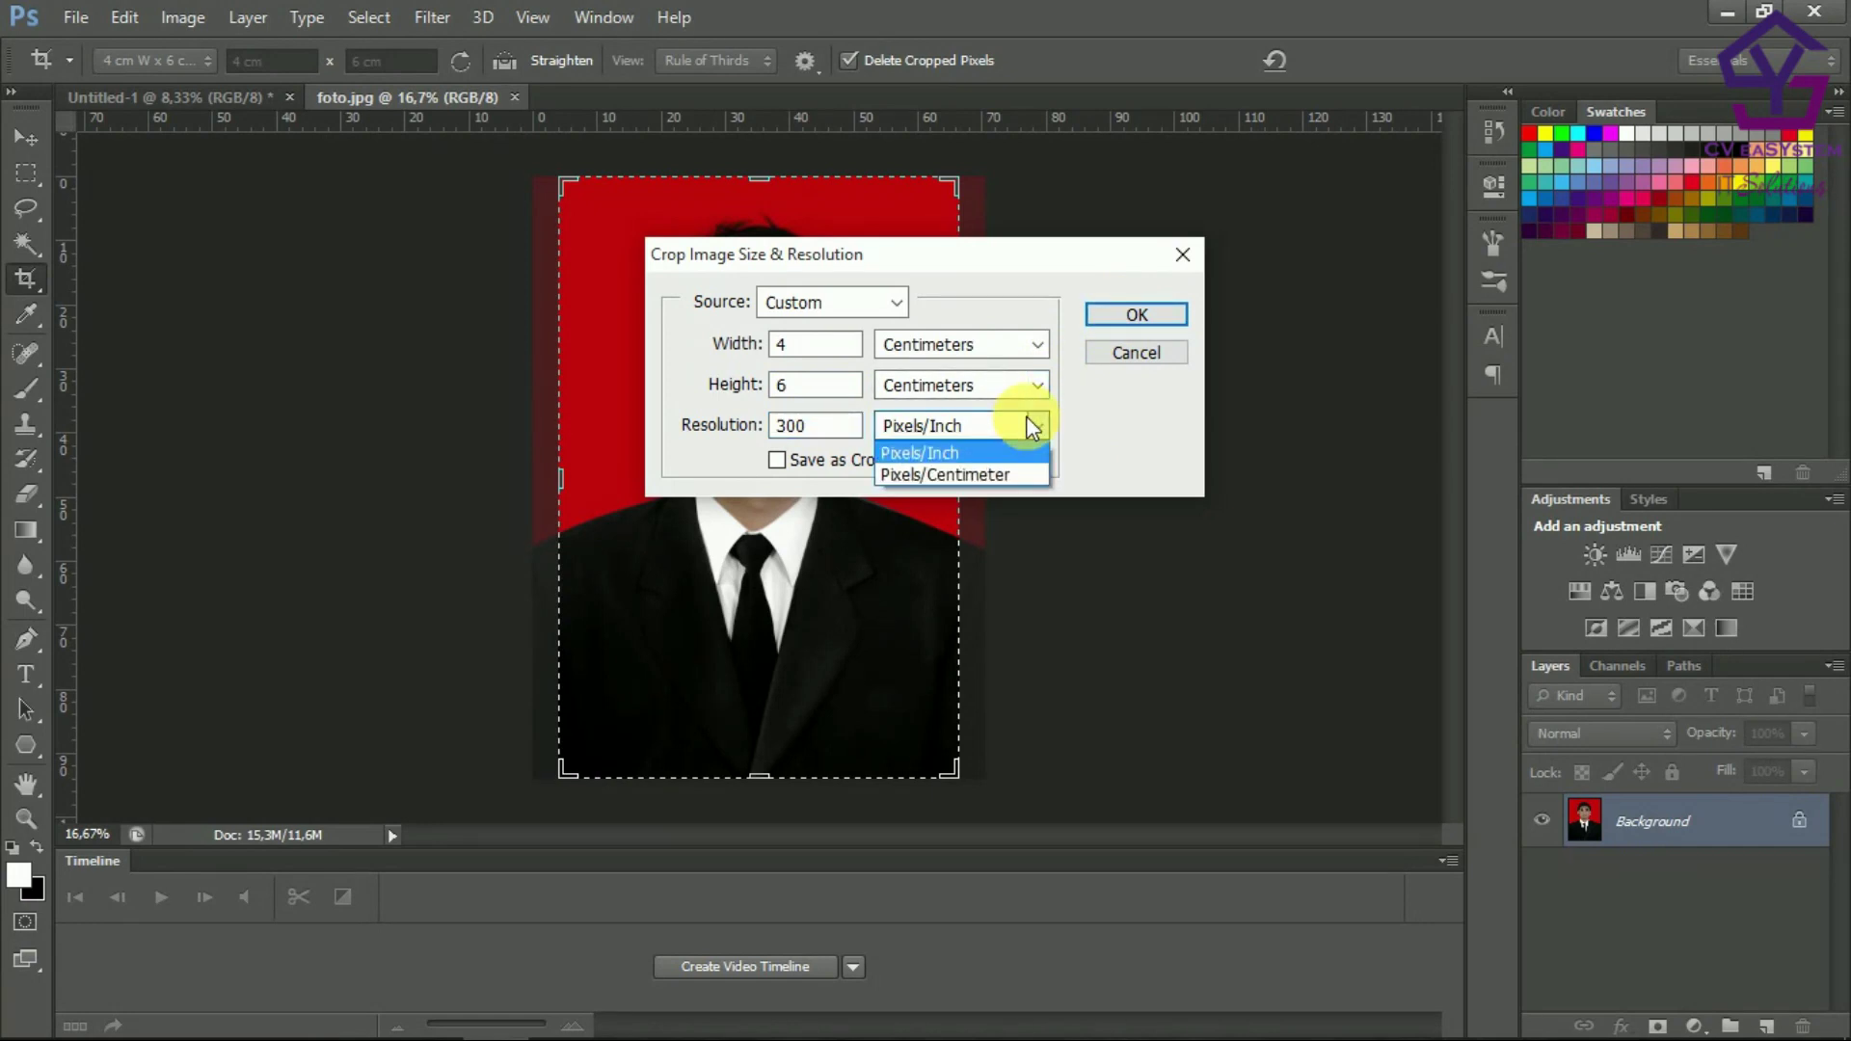
pyautogui.click(1008, 474)
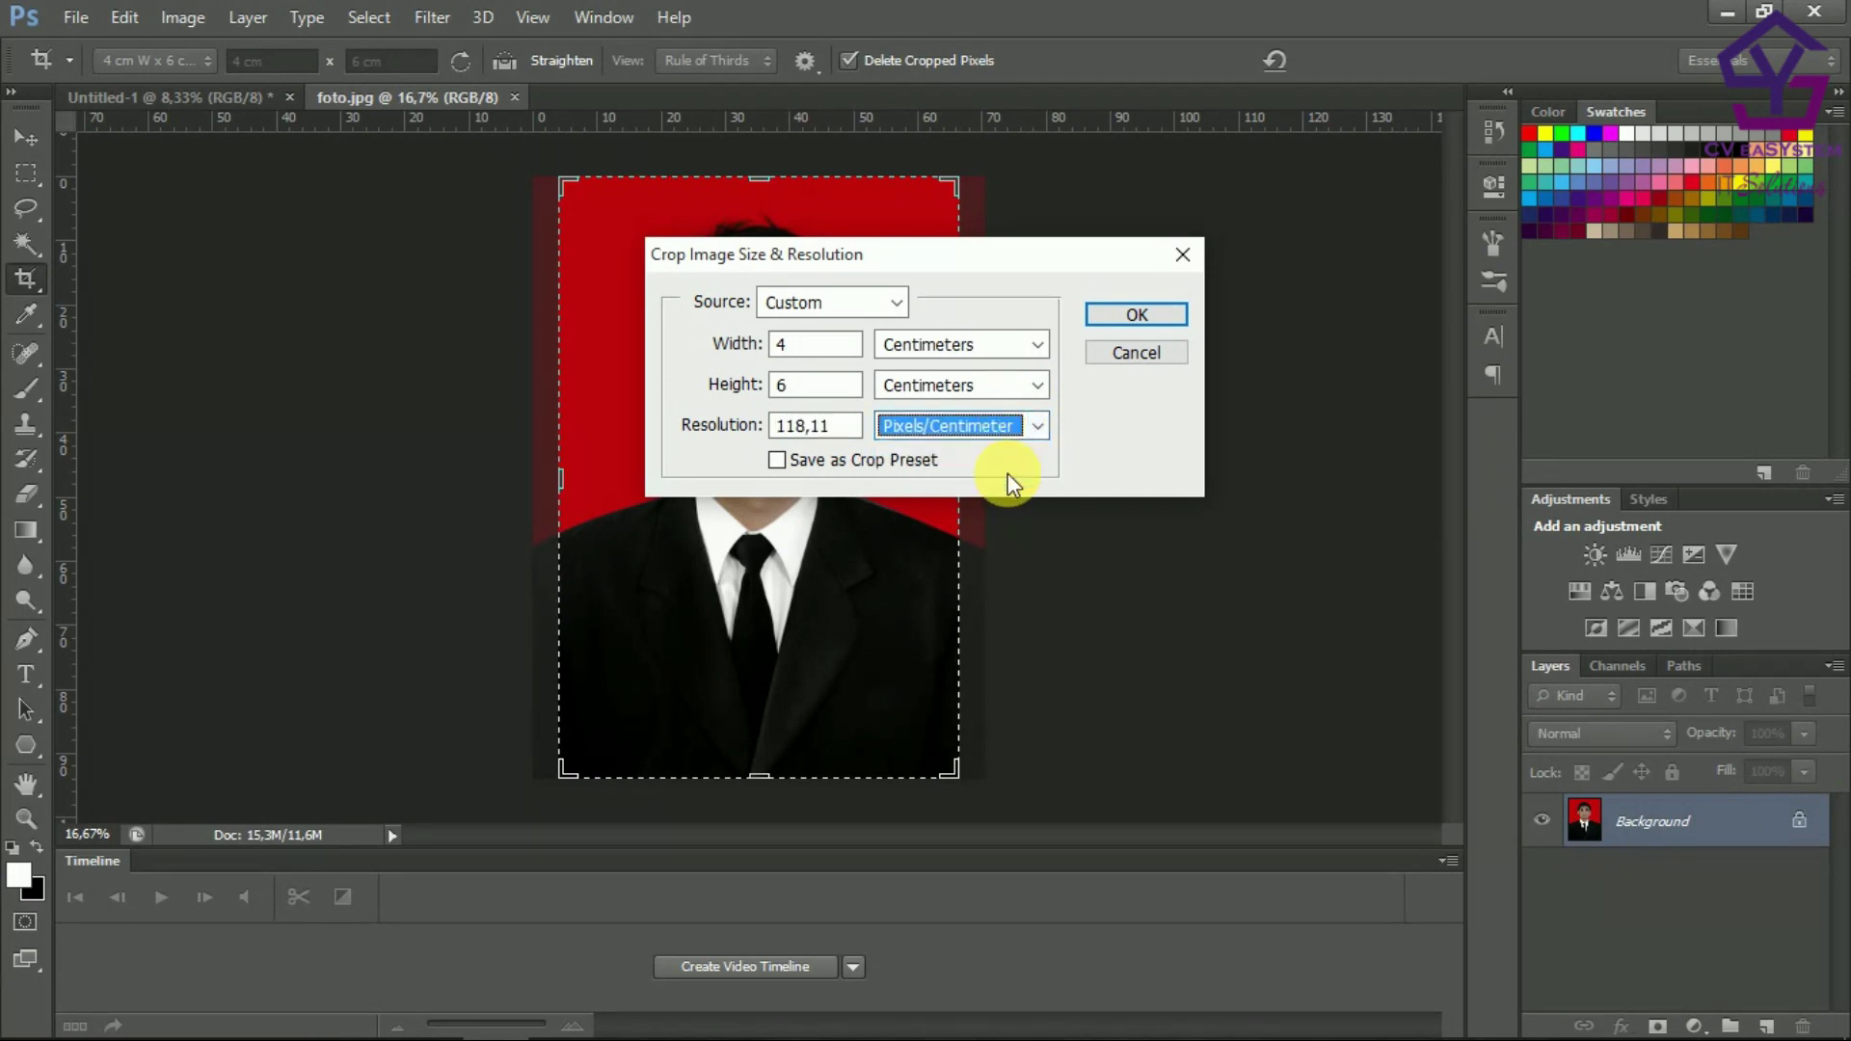
pyautogui.click(770, 434)
pyautogui.write('300')
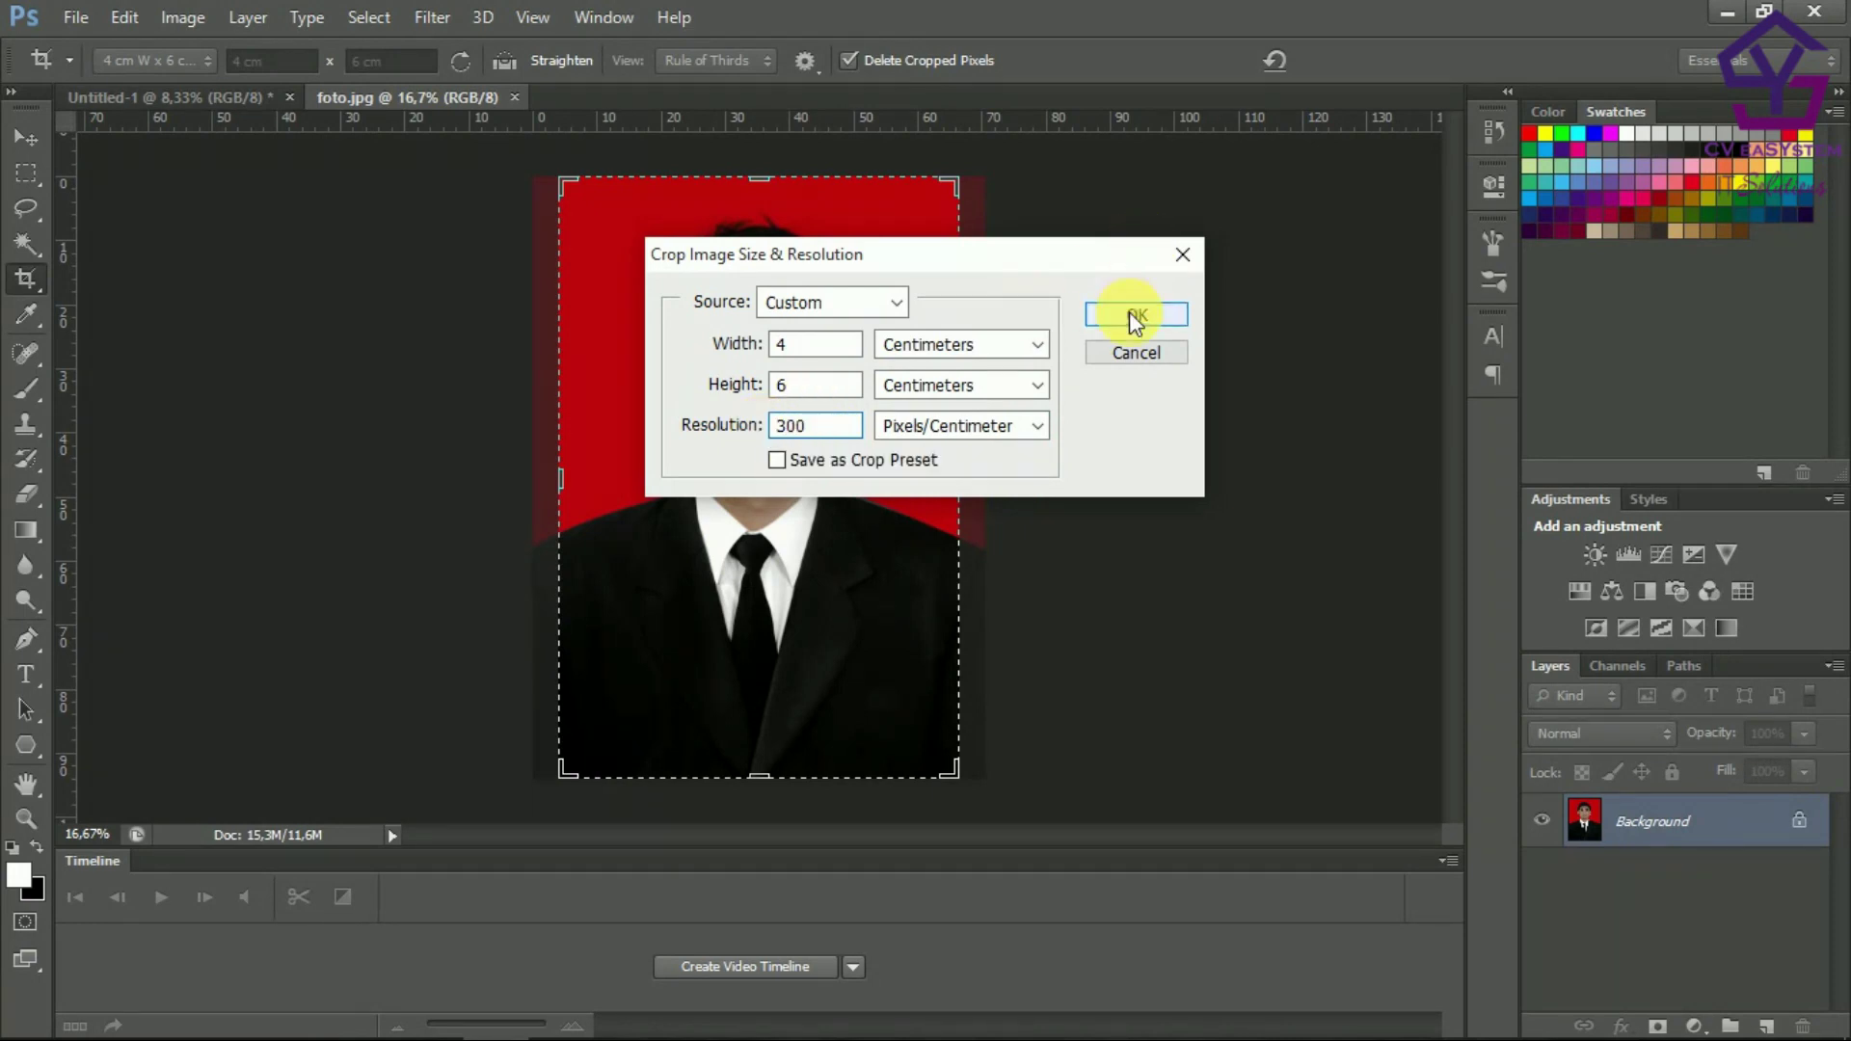
pyautogui.click(1136, 318)
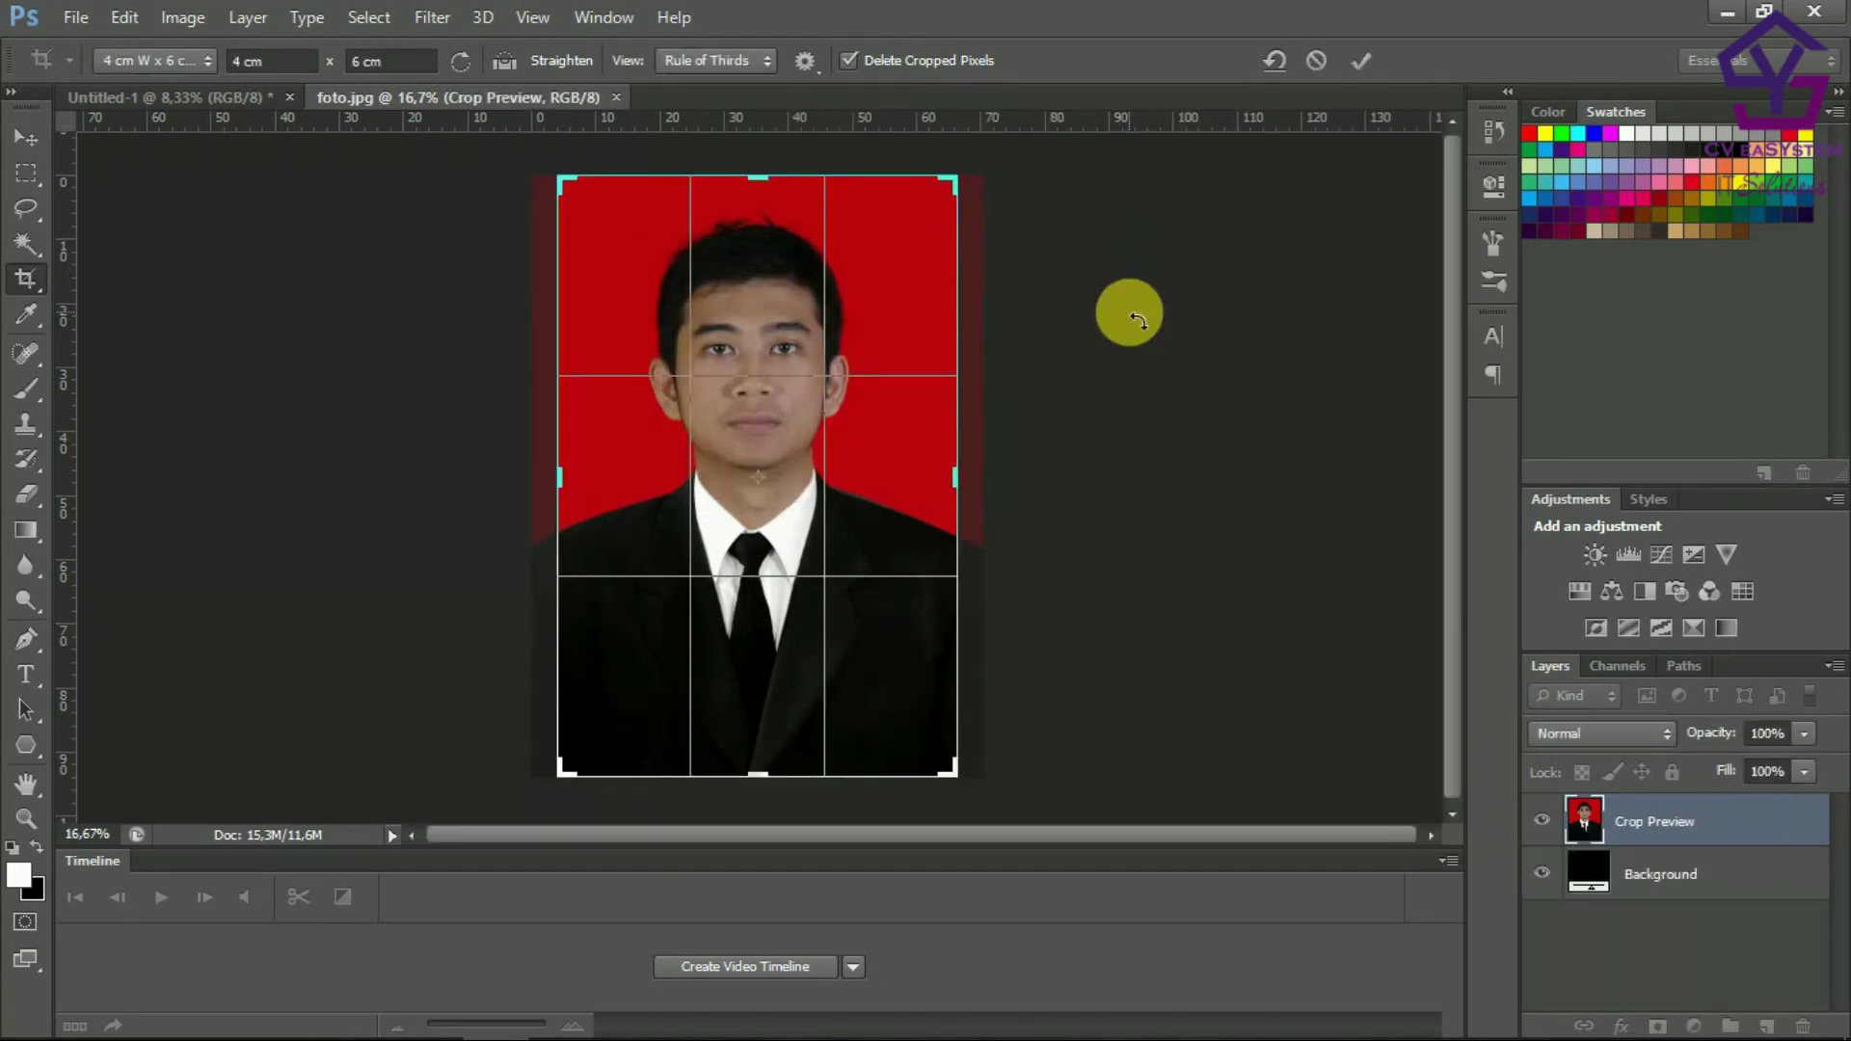
# Commit the crop and convert the locked Background into Layer 0.
pyautogui.press('Return')
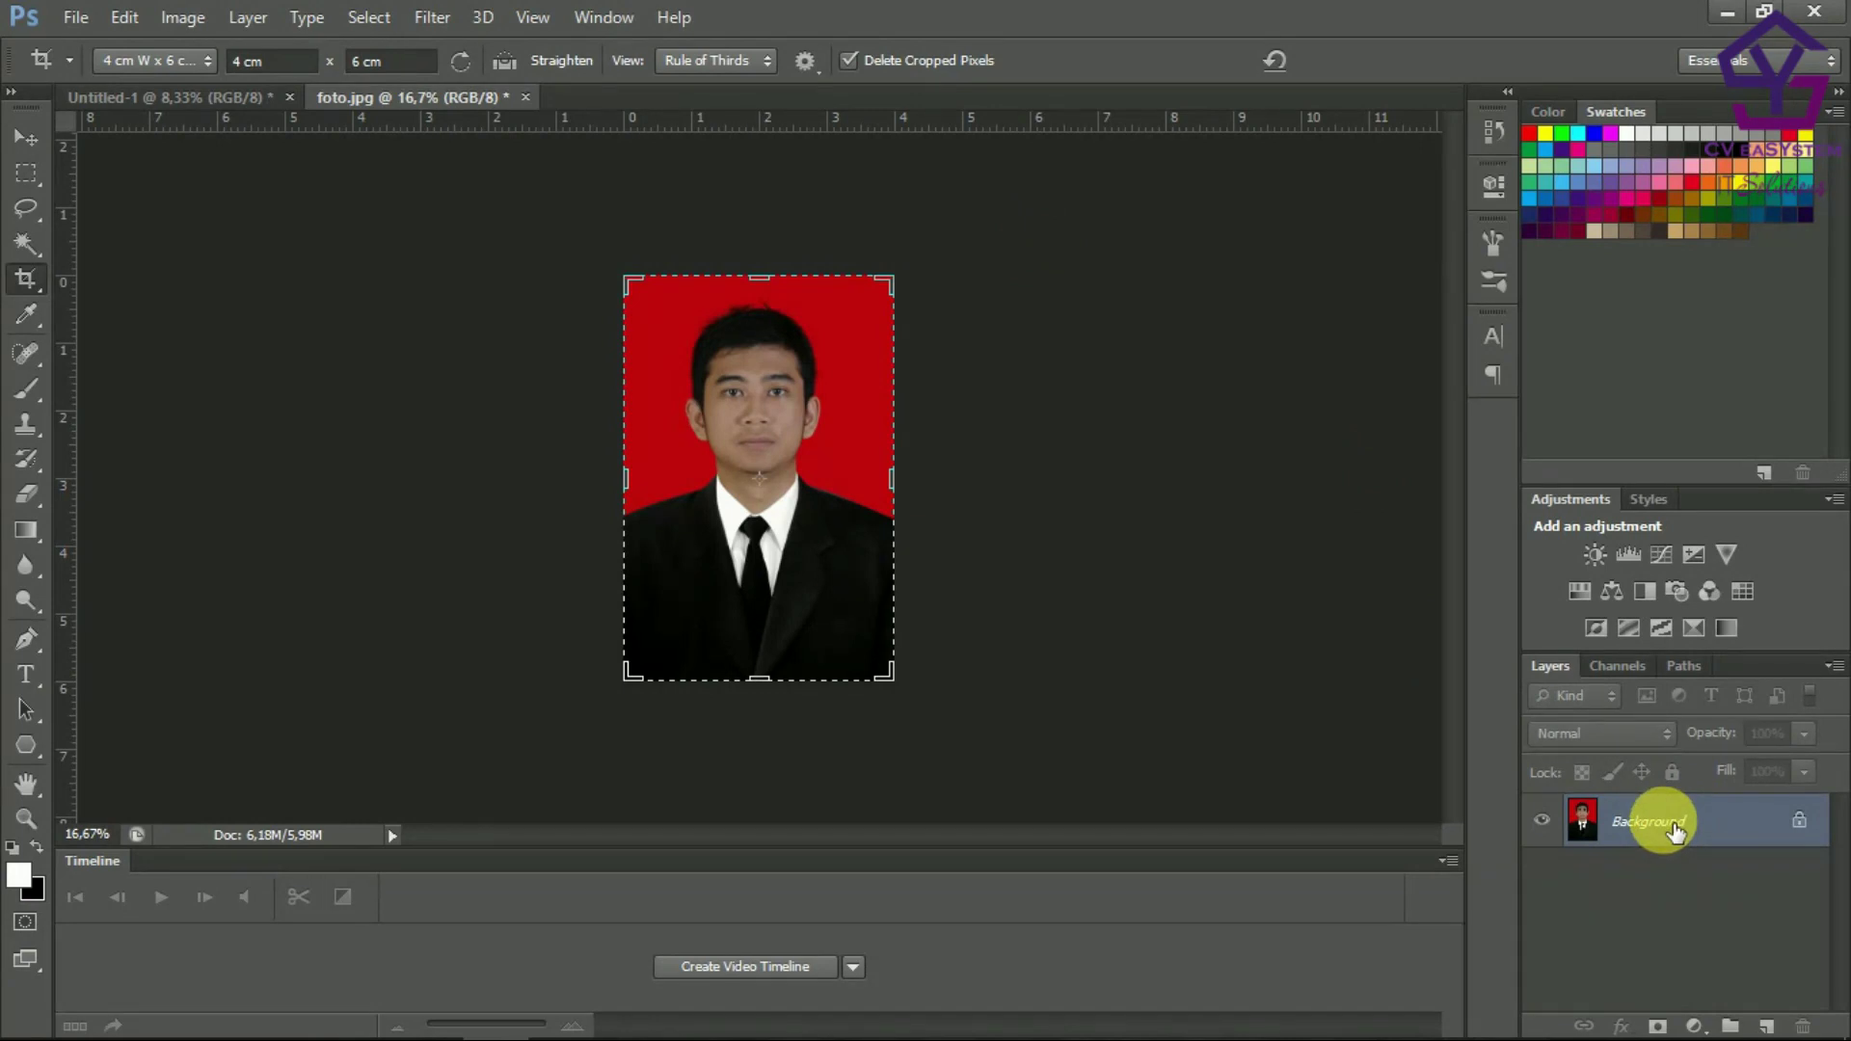
pyautogui.doubleClick(1676, 830)
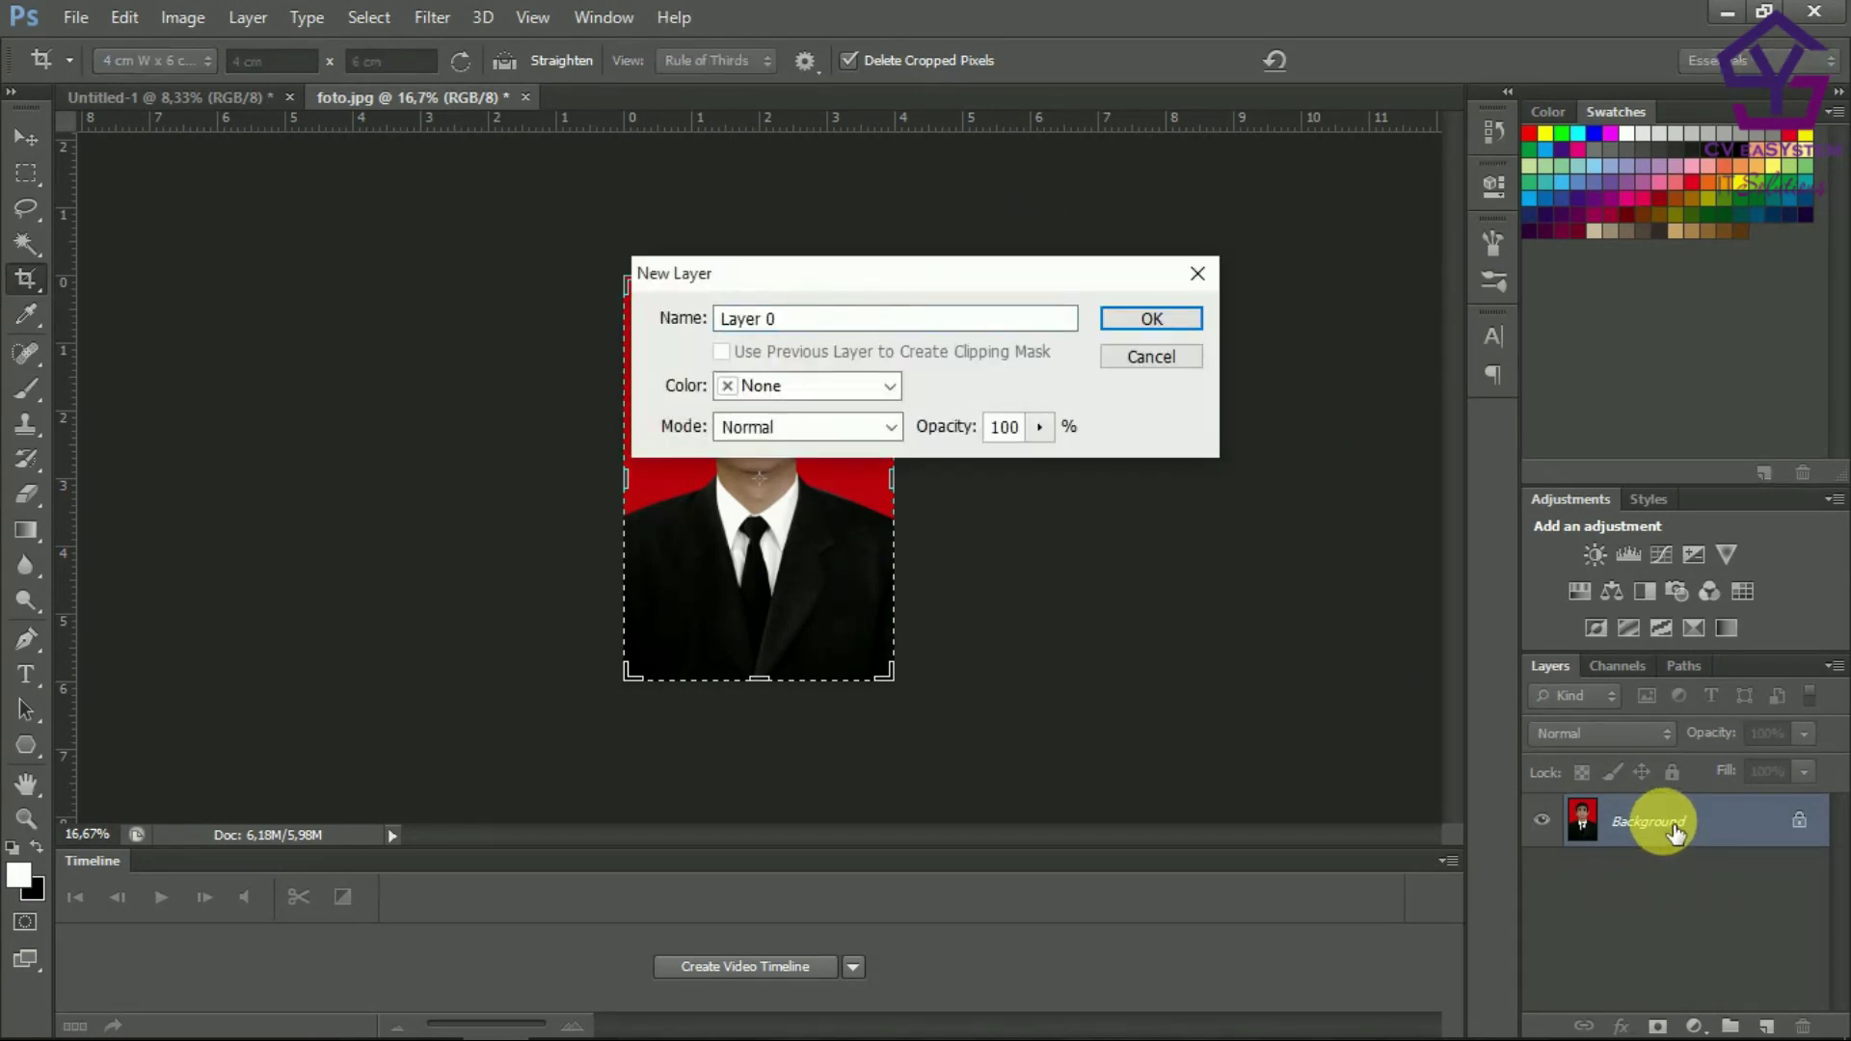
pyautogui.click(1153, 319)
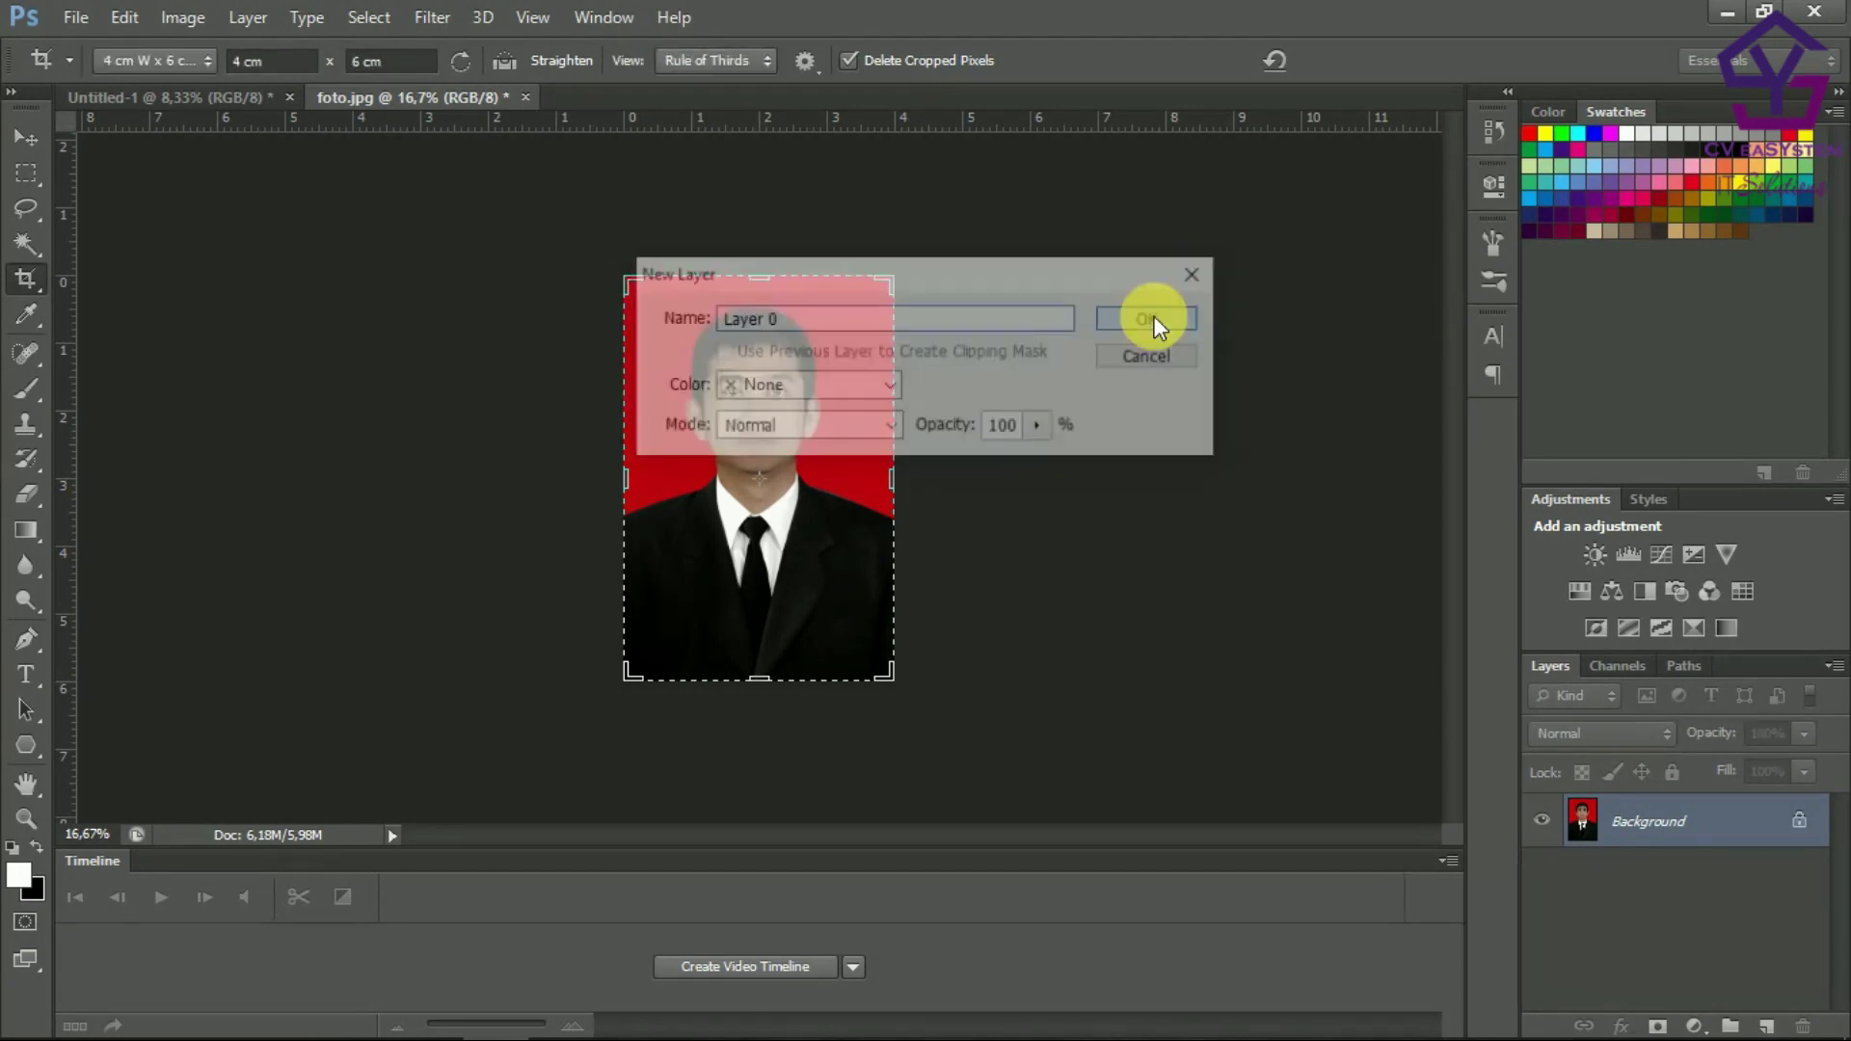
# Move the cropped photo into Untitled-1 and snap it to the top-left guides.
pyautogui.click(26, 138)
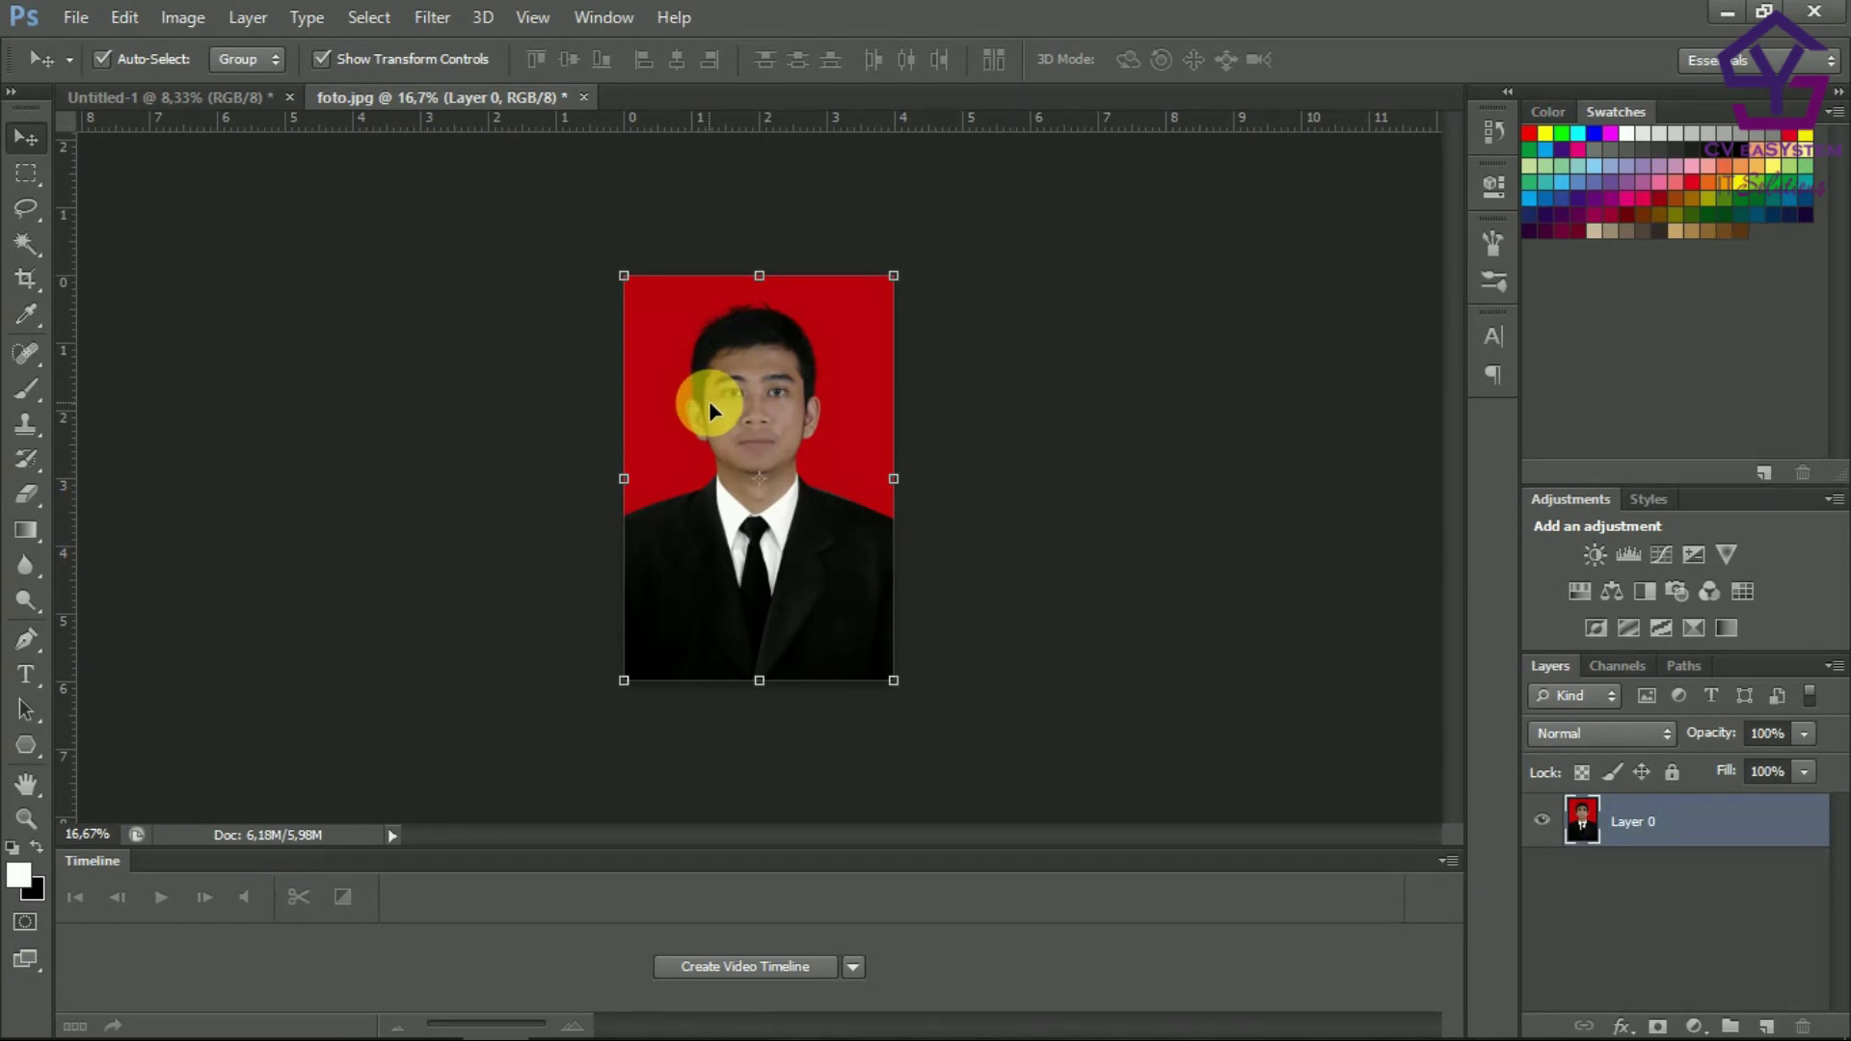
pyautogui.moveTo(708, 401); pyautogui.dragTo(332, 142)
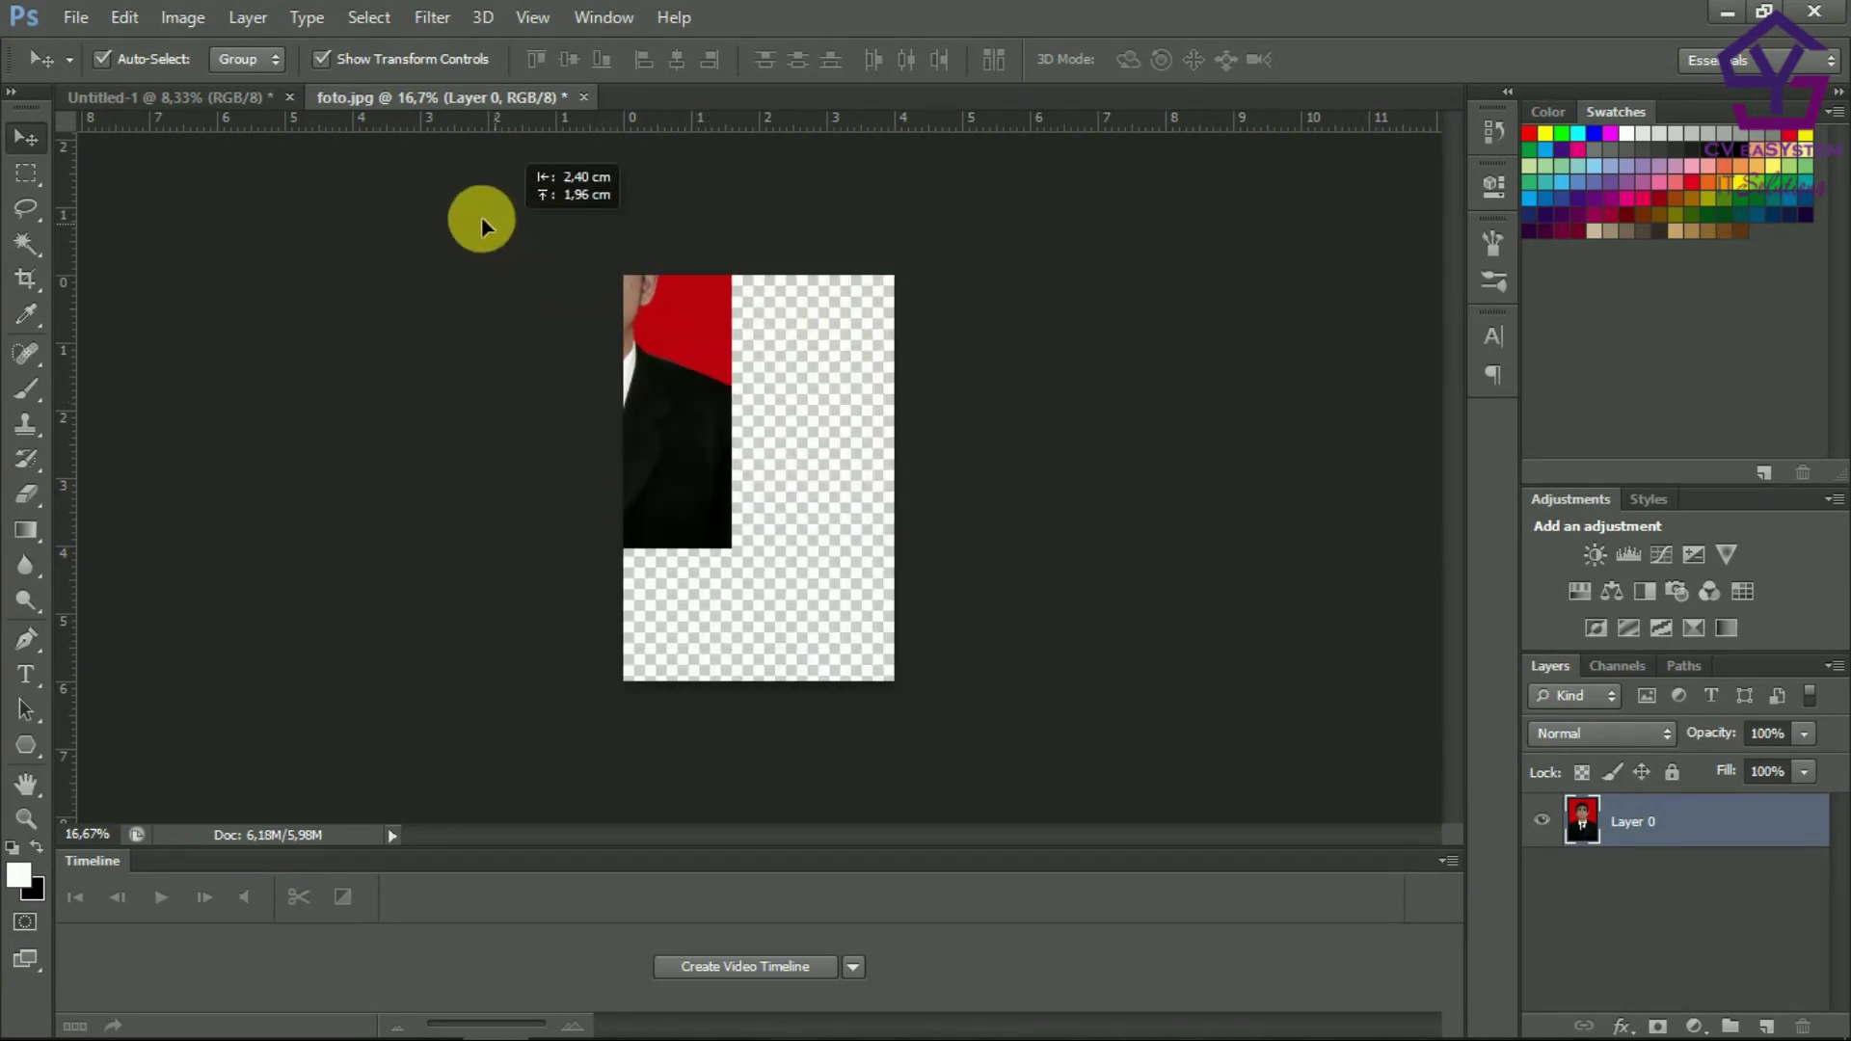
pyautogui.moveTo(332, 142)
pyautogui.mouseDown()
pyautogui.moveTo(220, 108)
pyautogui.moveTo(460, 347)
pyautogui.mouseUp()
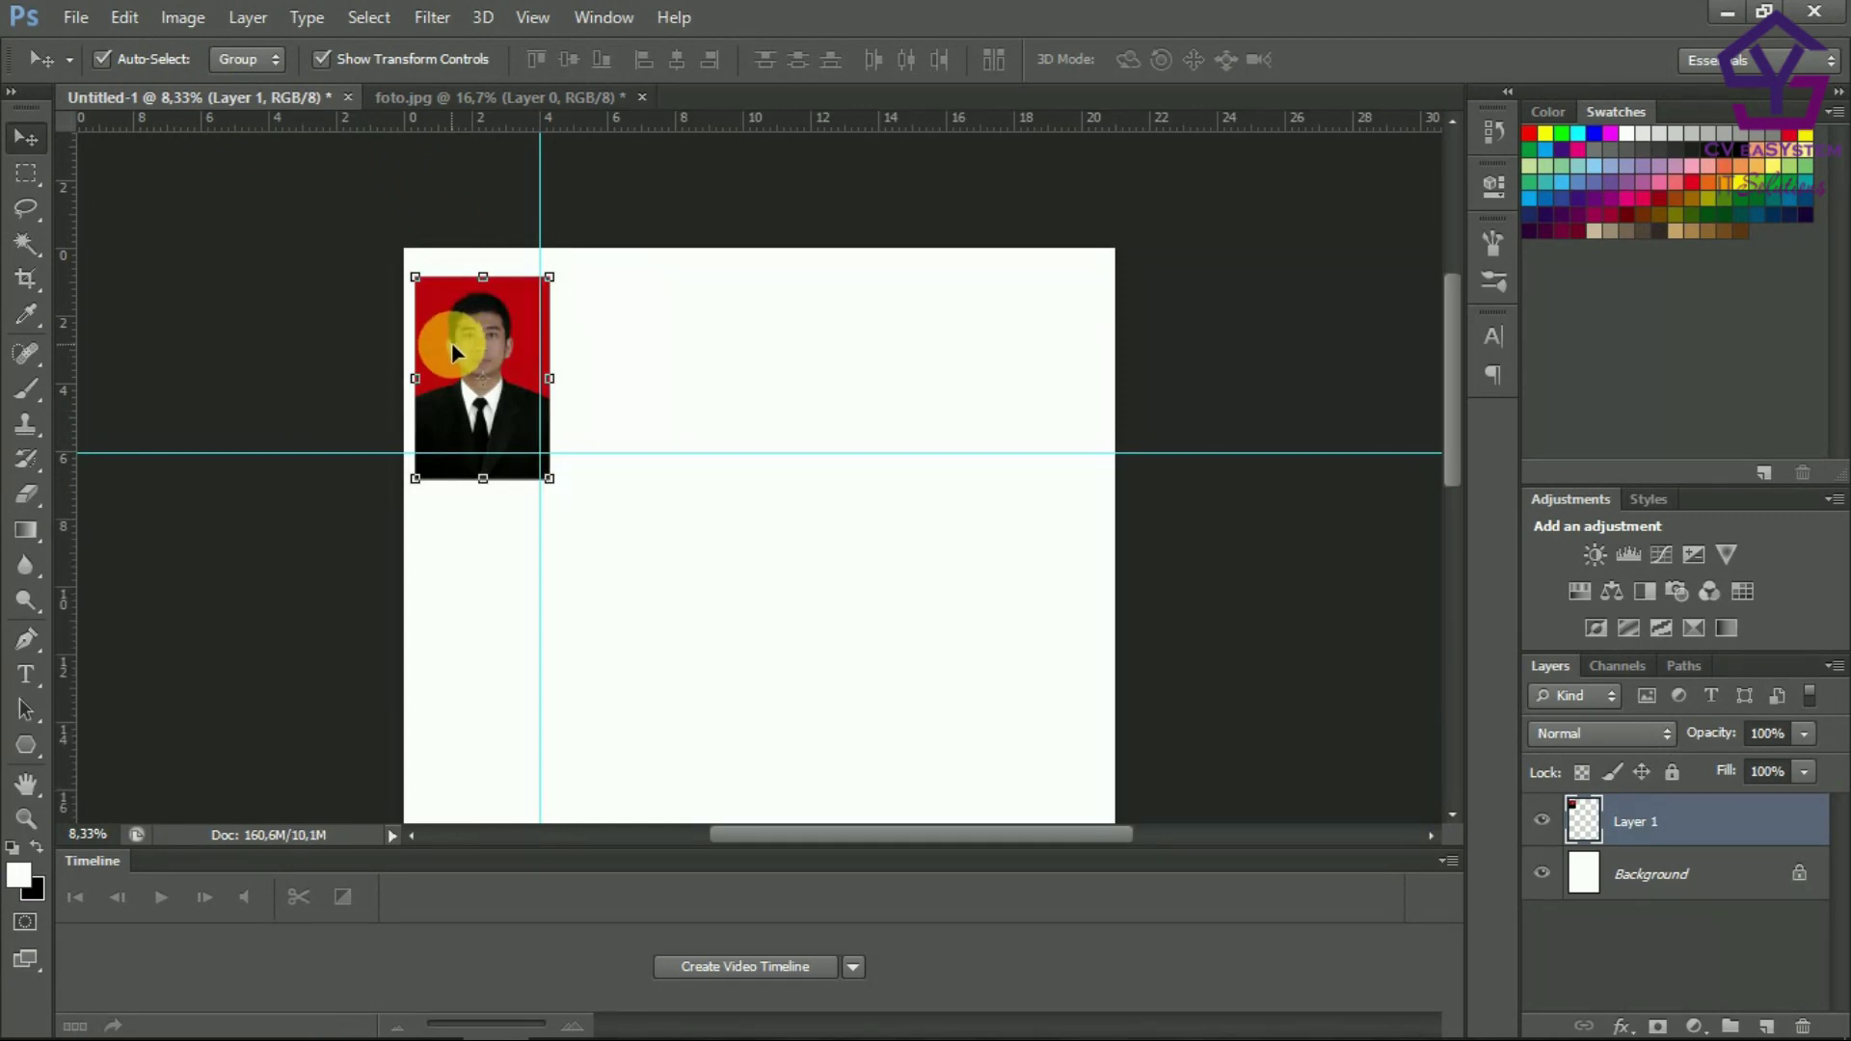
pyautogui.moveTo(452, 339); pyautogui.dragTo(443, 315)
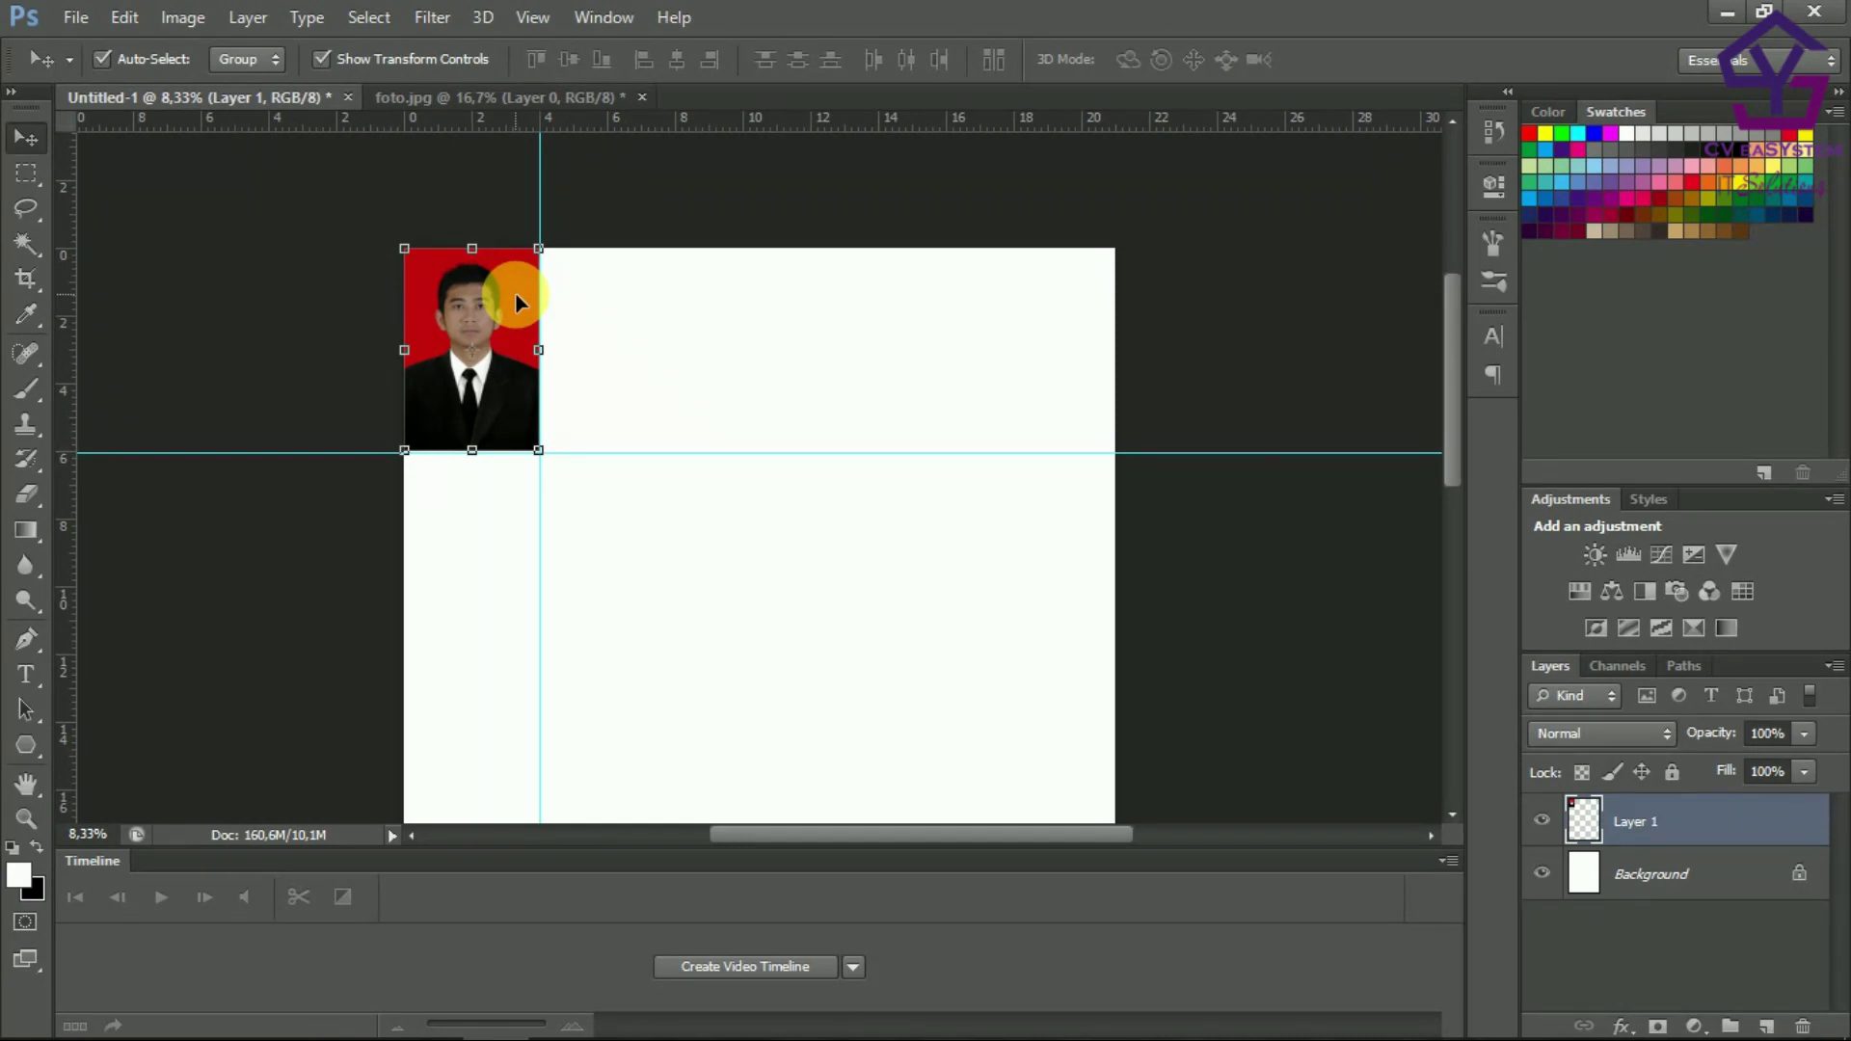
# Duplicate Layer 1 into Layer 1 copy via the Layers panel menu.
pyautogui.click(625, 321)
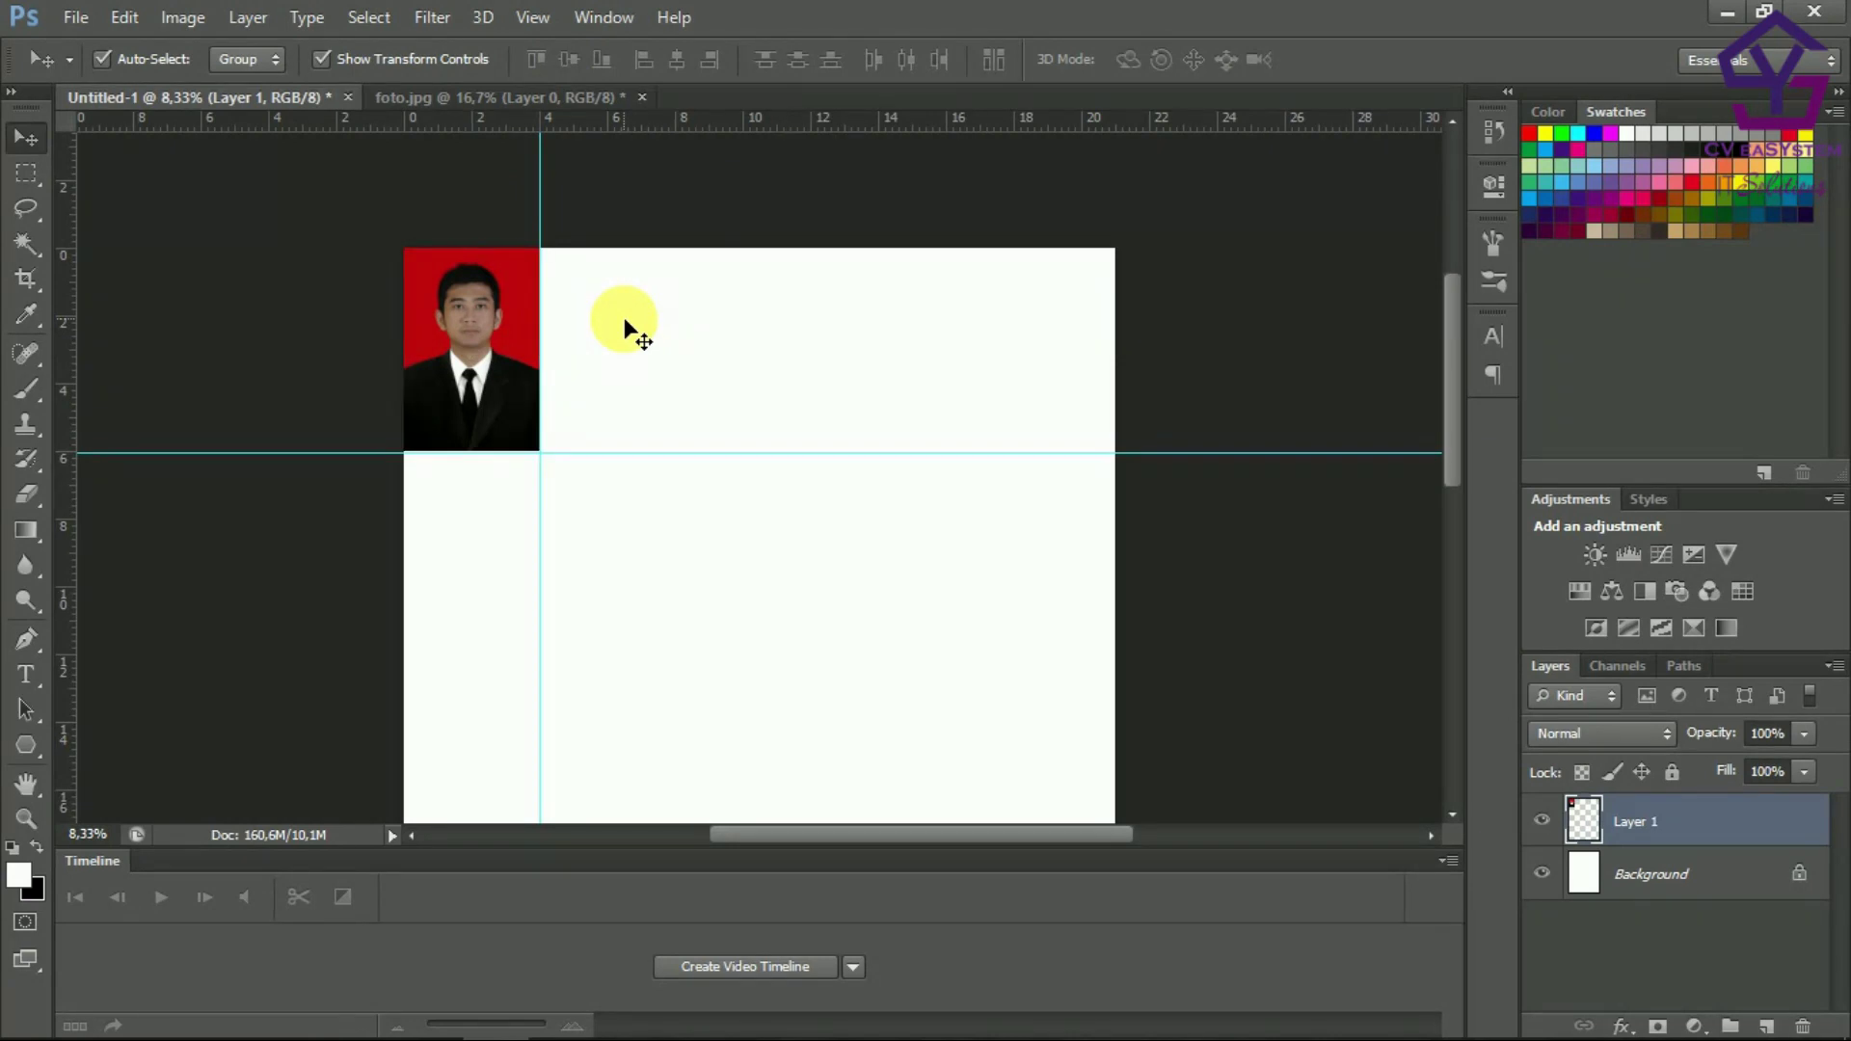
pyautogui.click(501, 335)
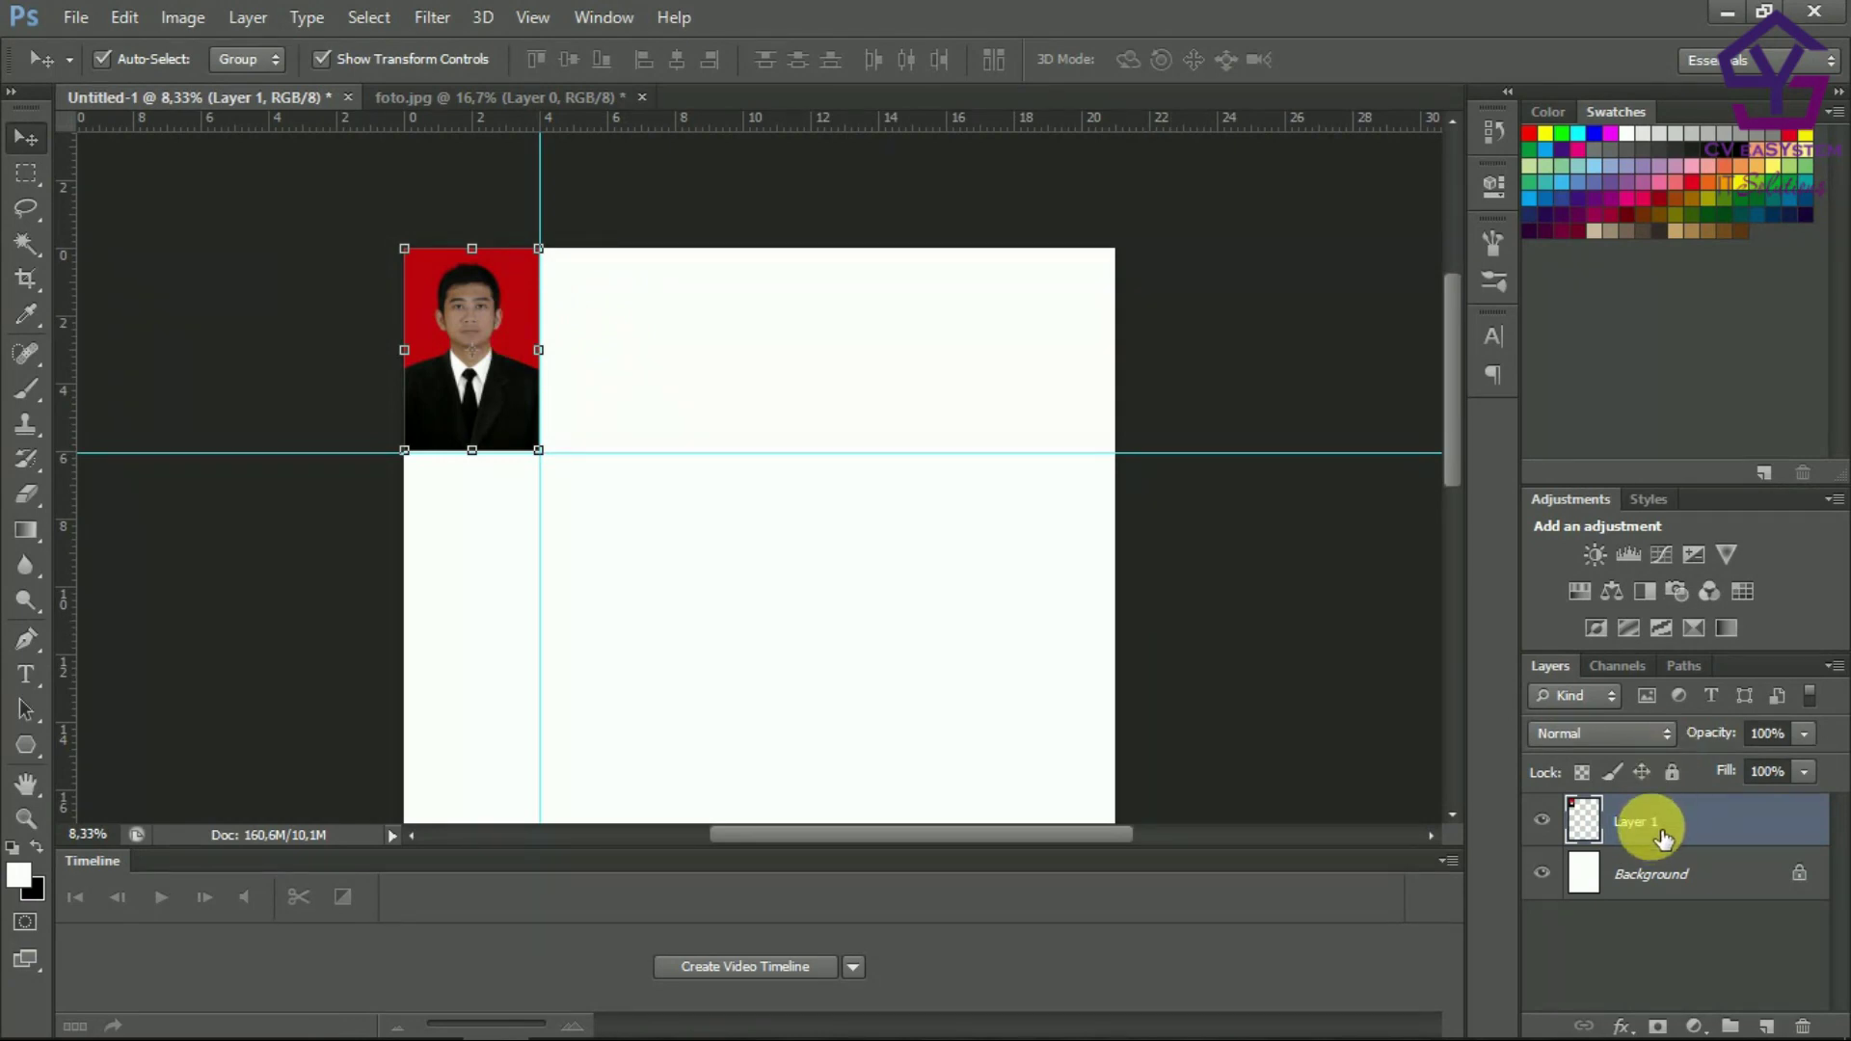
pyautogui.rightClick(1663, 839)
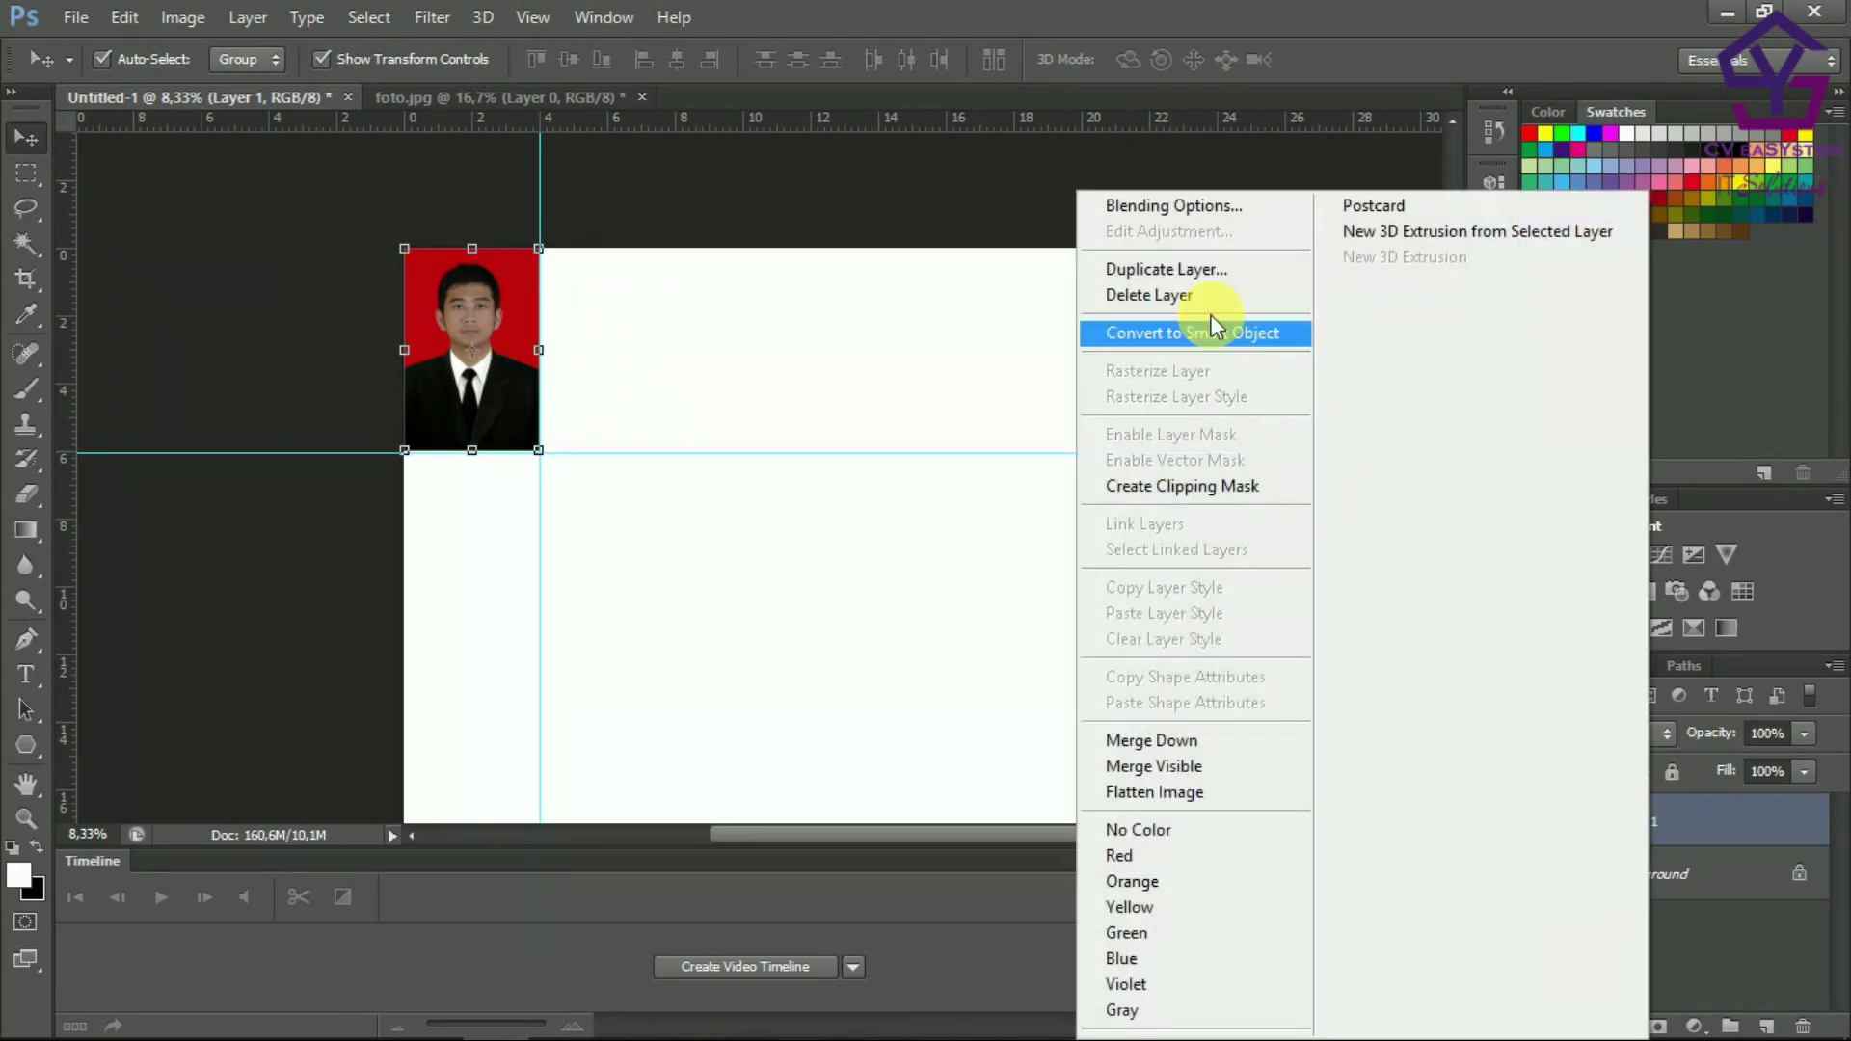
pyautogui.click(1201, 272)
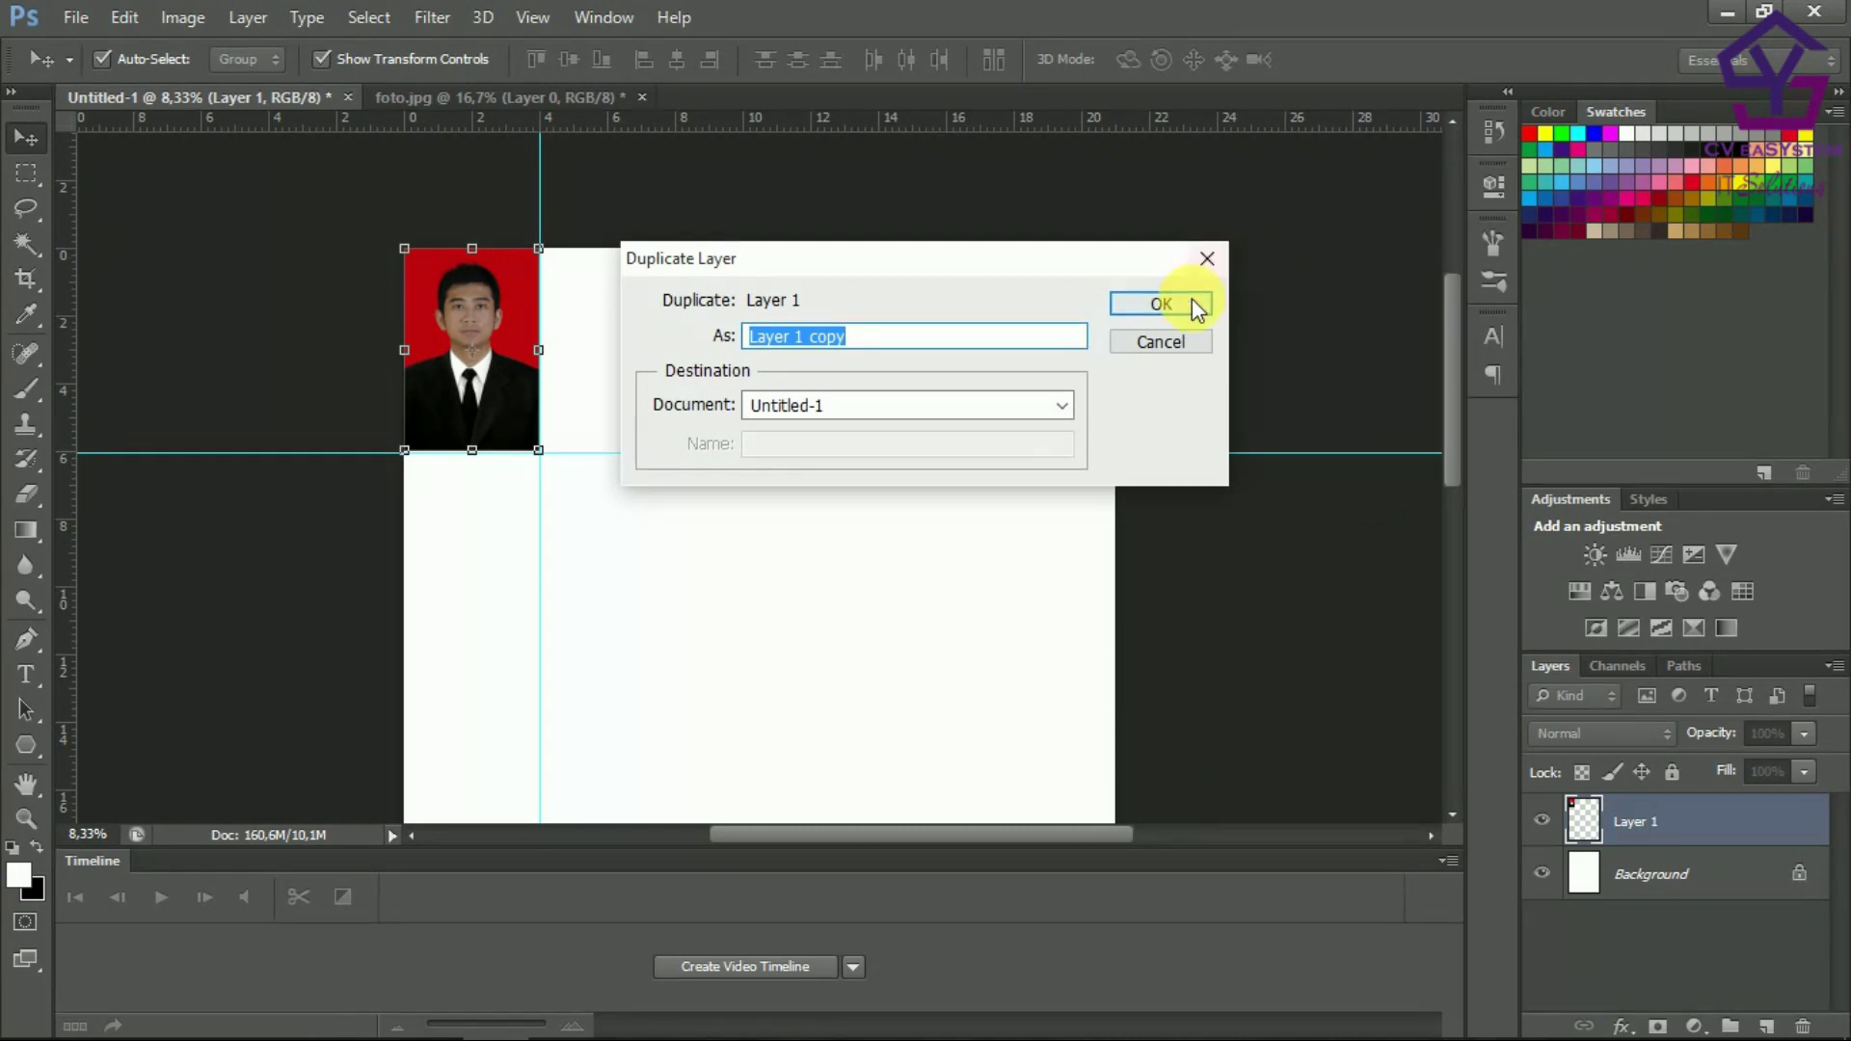
pyautogui.click(1192, 302)
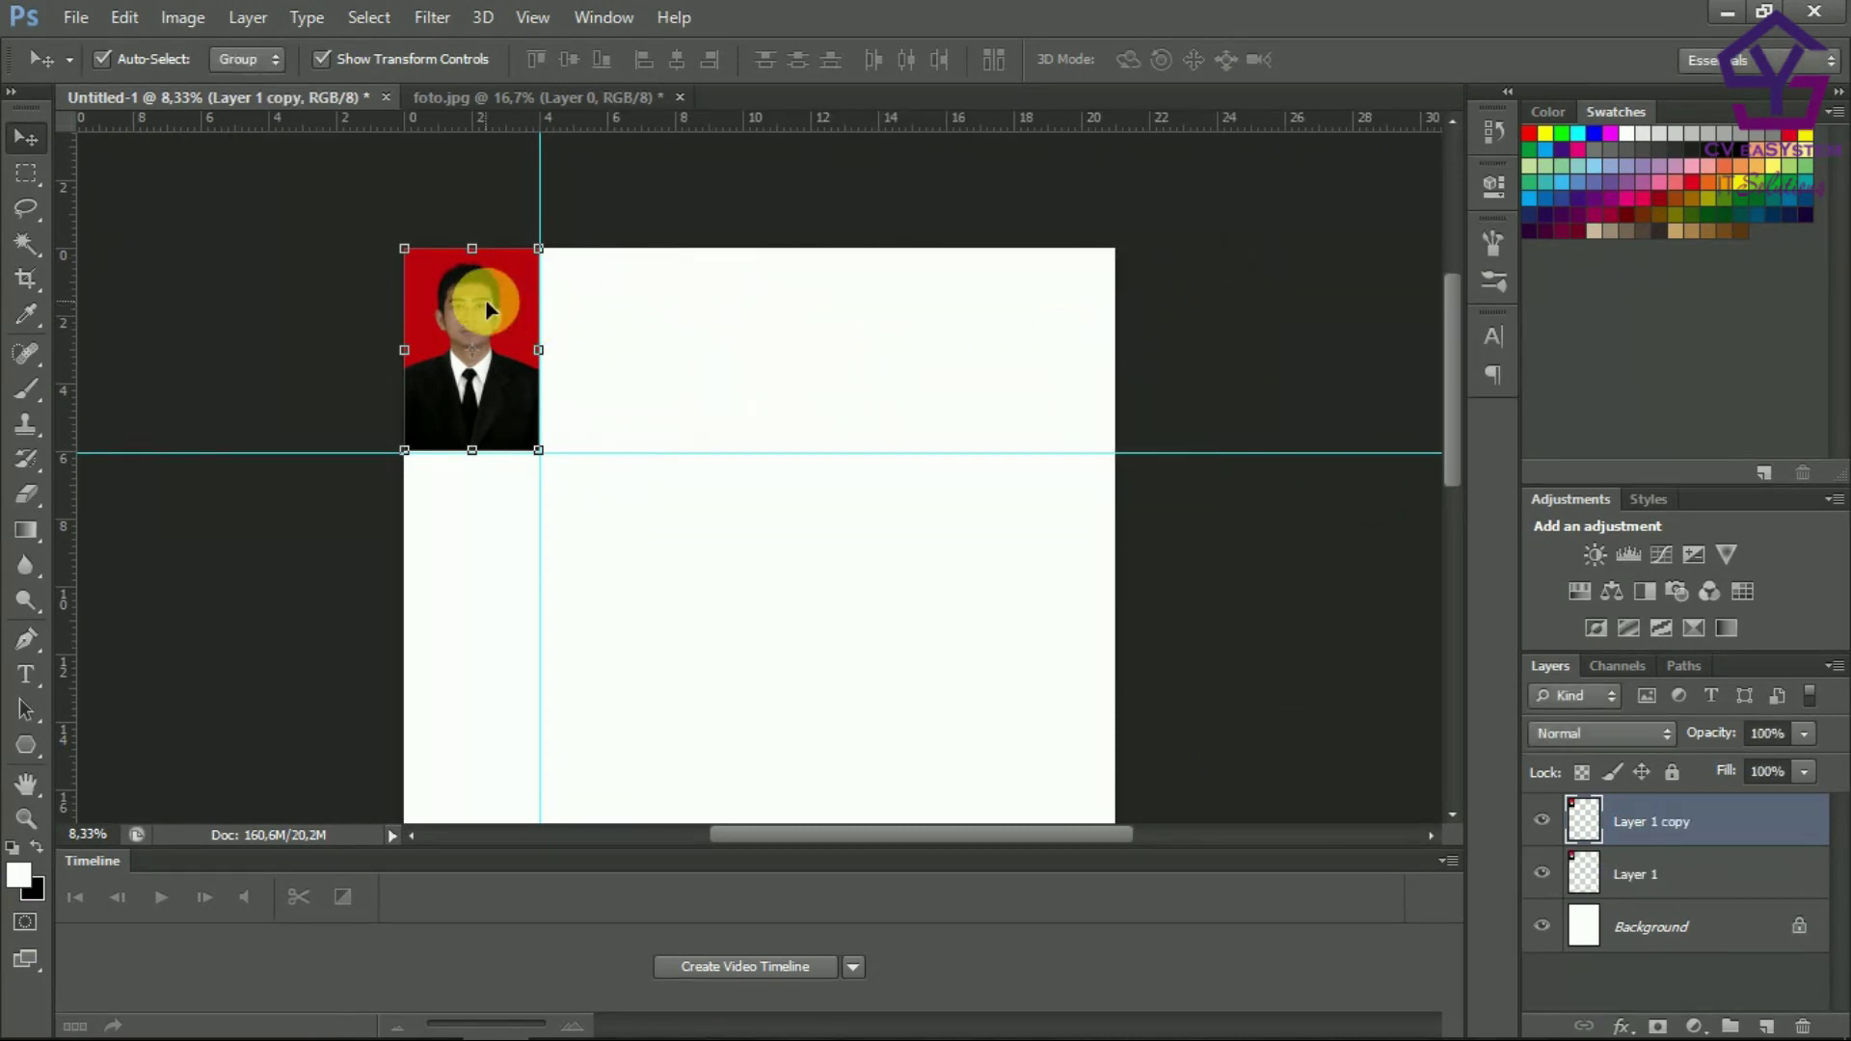
# Make two more Ctrl+J copies and line all four photos up side by side.
pyautogui.moveTo(486, 306); pyautogui.dragTo(635, 305)
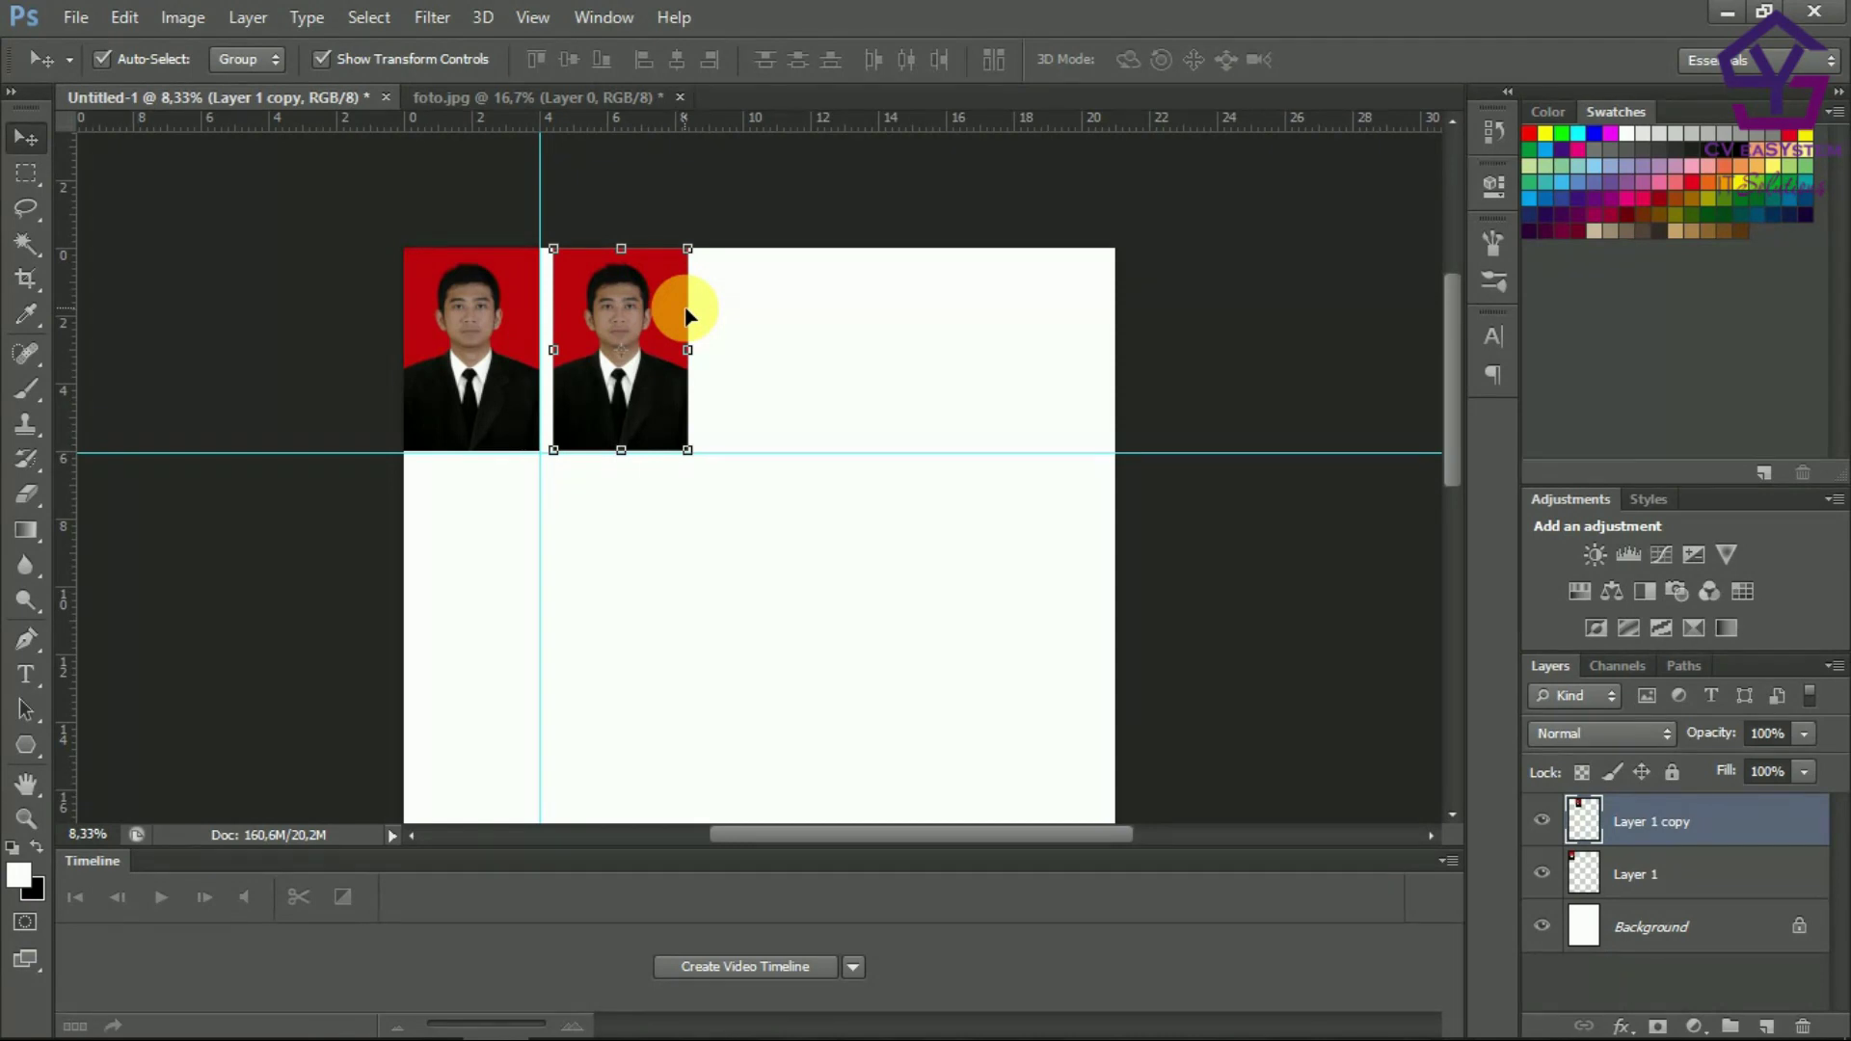
pyautogui.hotkey('ctrl', 'j')
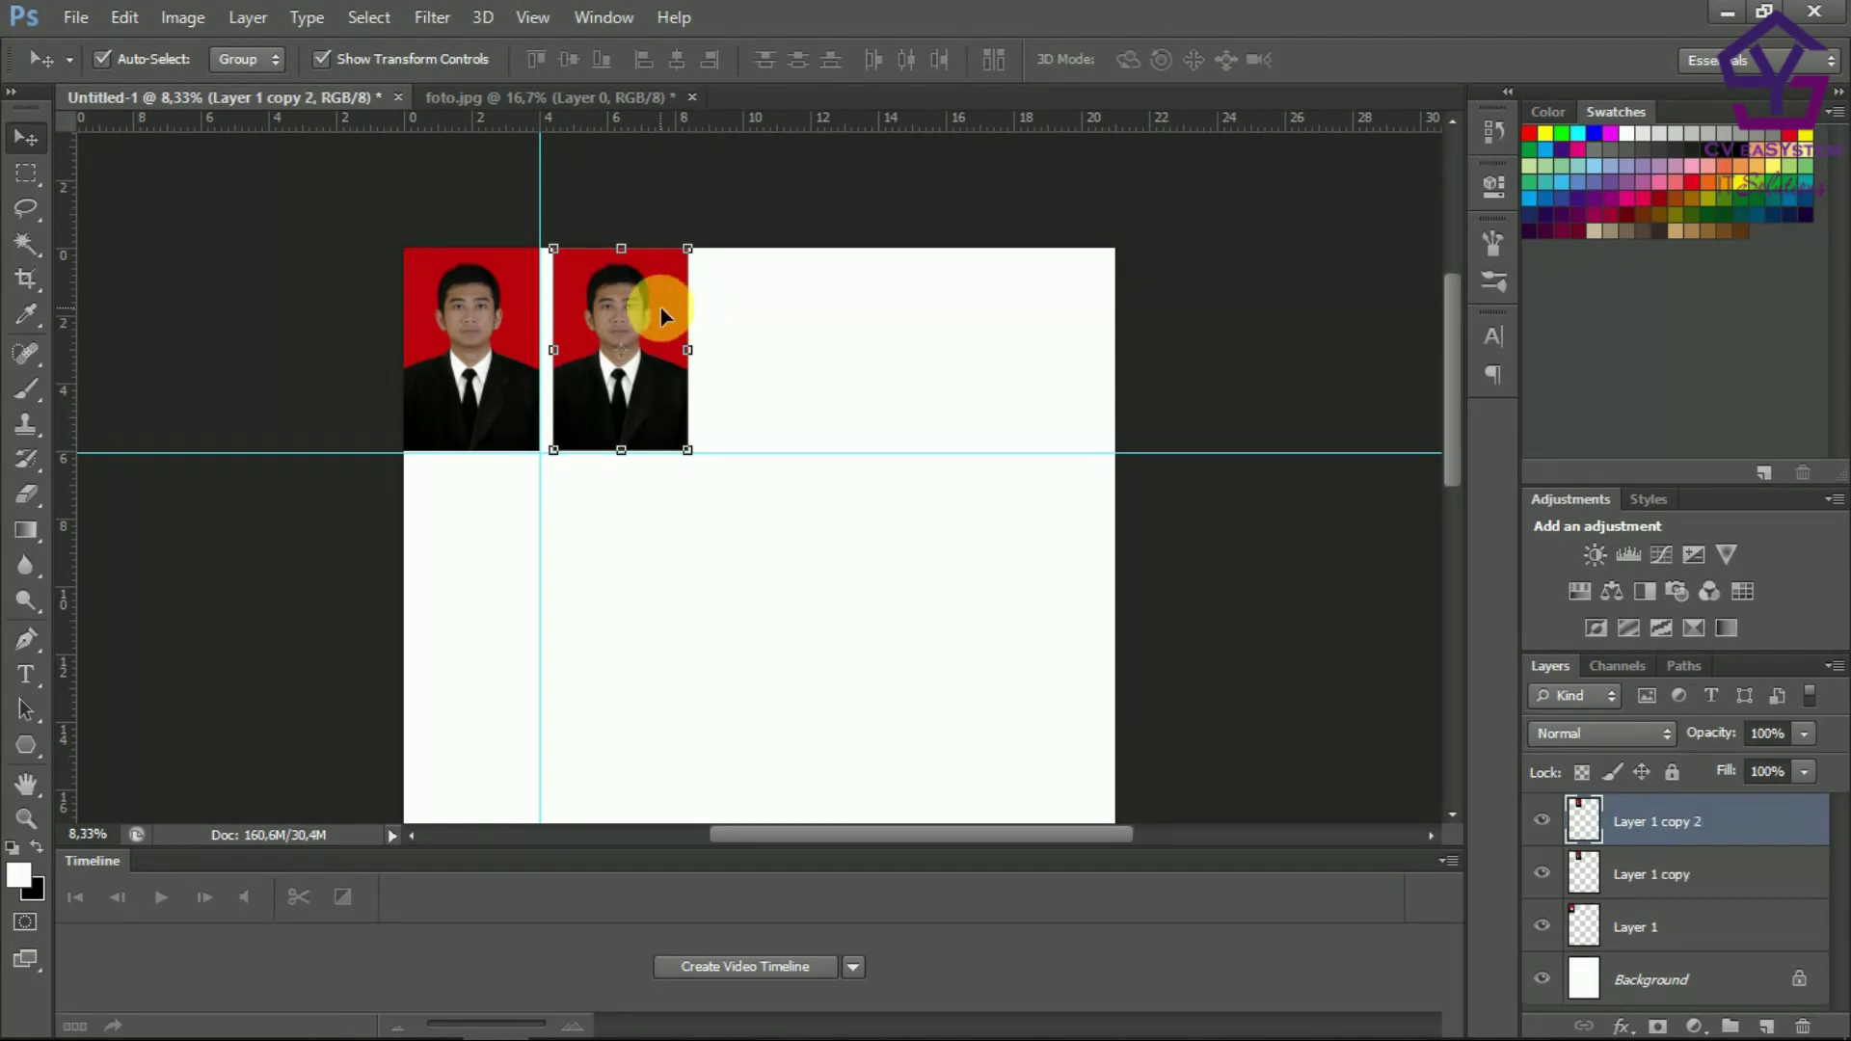
pyautogui.moveTo(661, 310)
pyautogui.mouseDown()
pyautogui.moveTo(921, 303)
pyautogui.moveTo(821, 318)
pyautogui.mouseUp()
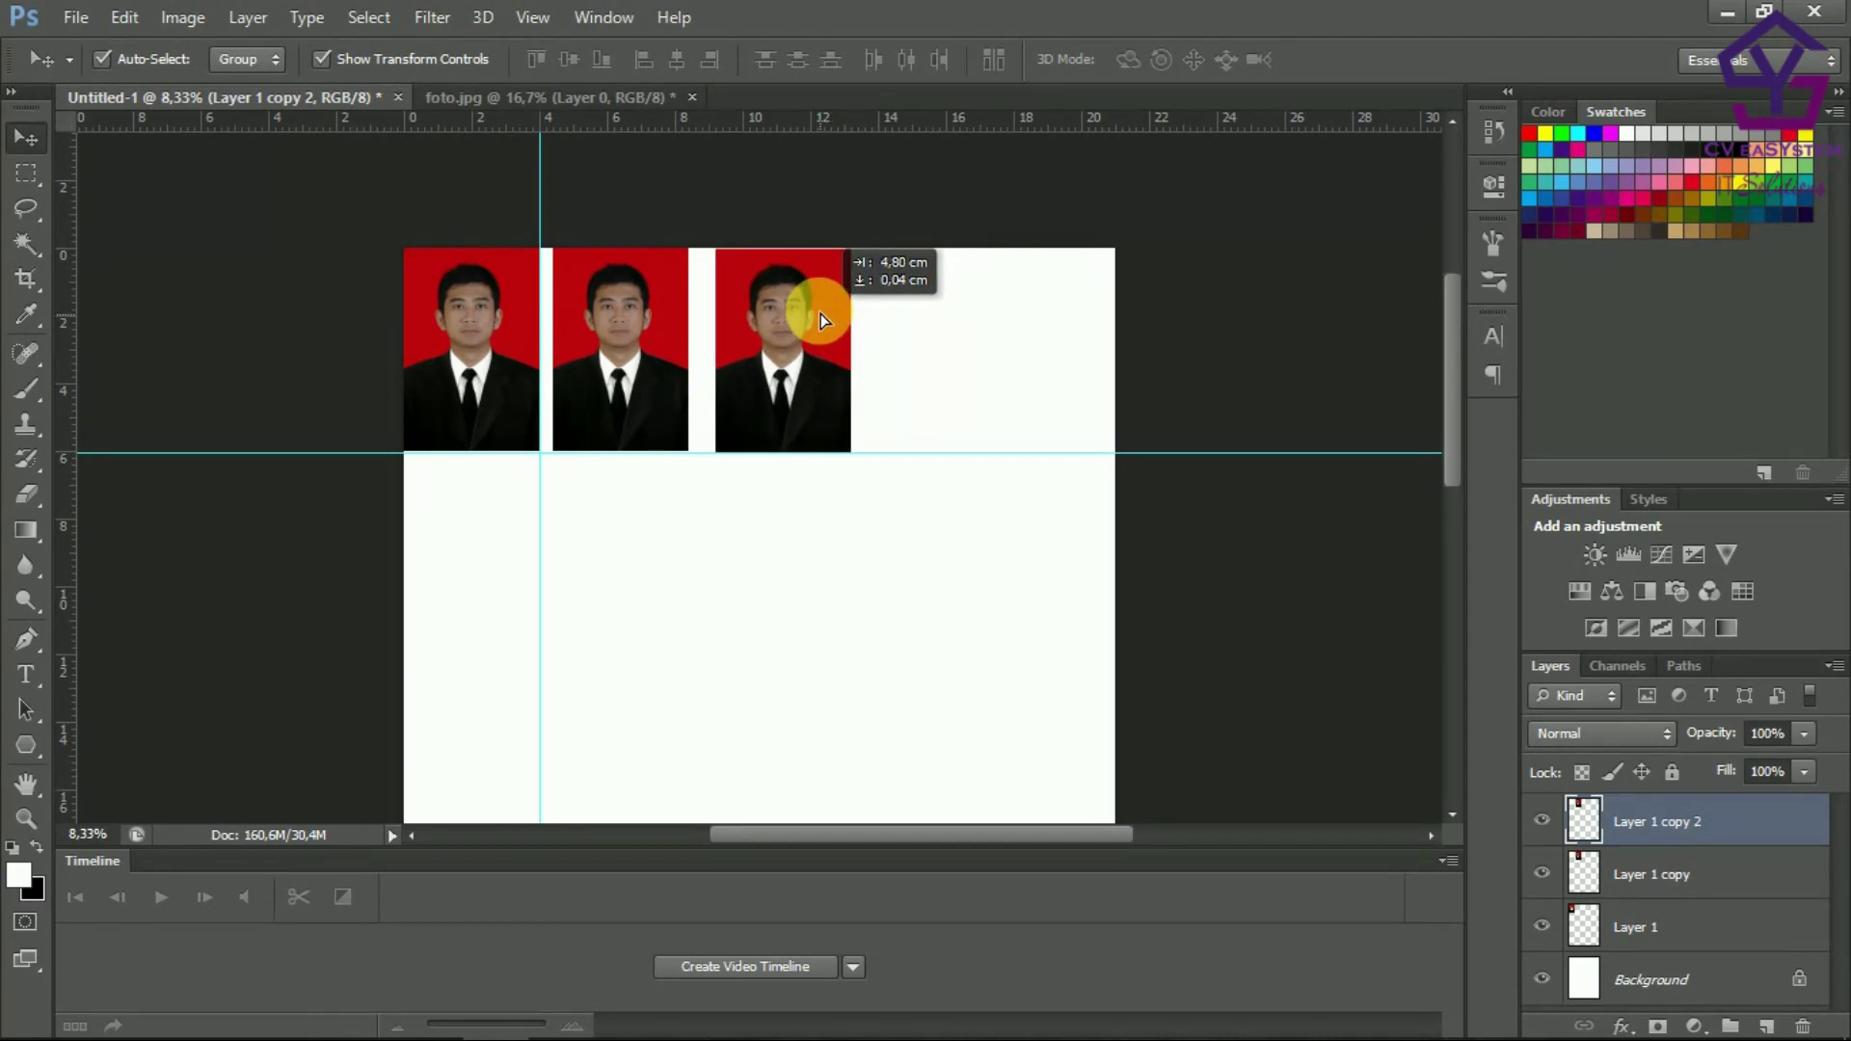
pyautogui.moveTo(820, 315); pyautogui.dragTo(812, 312)
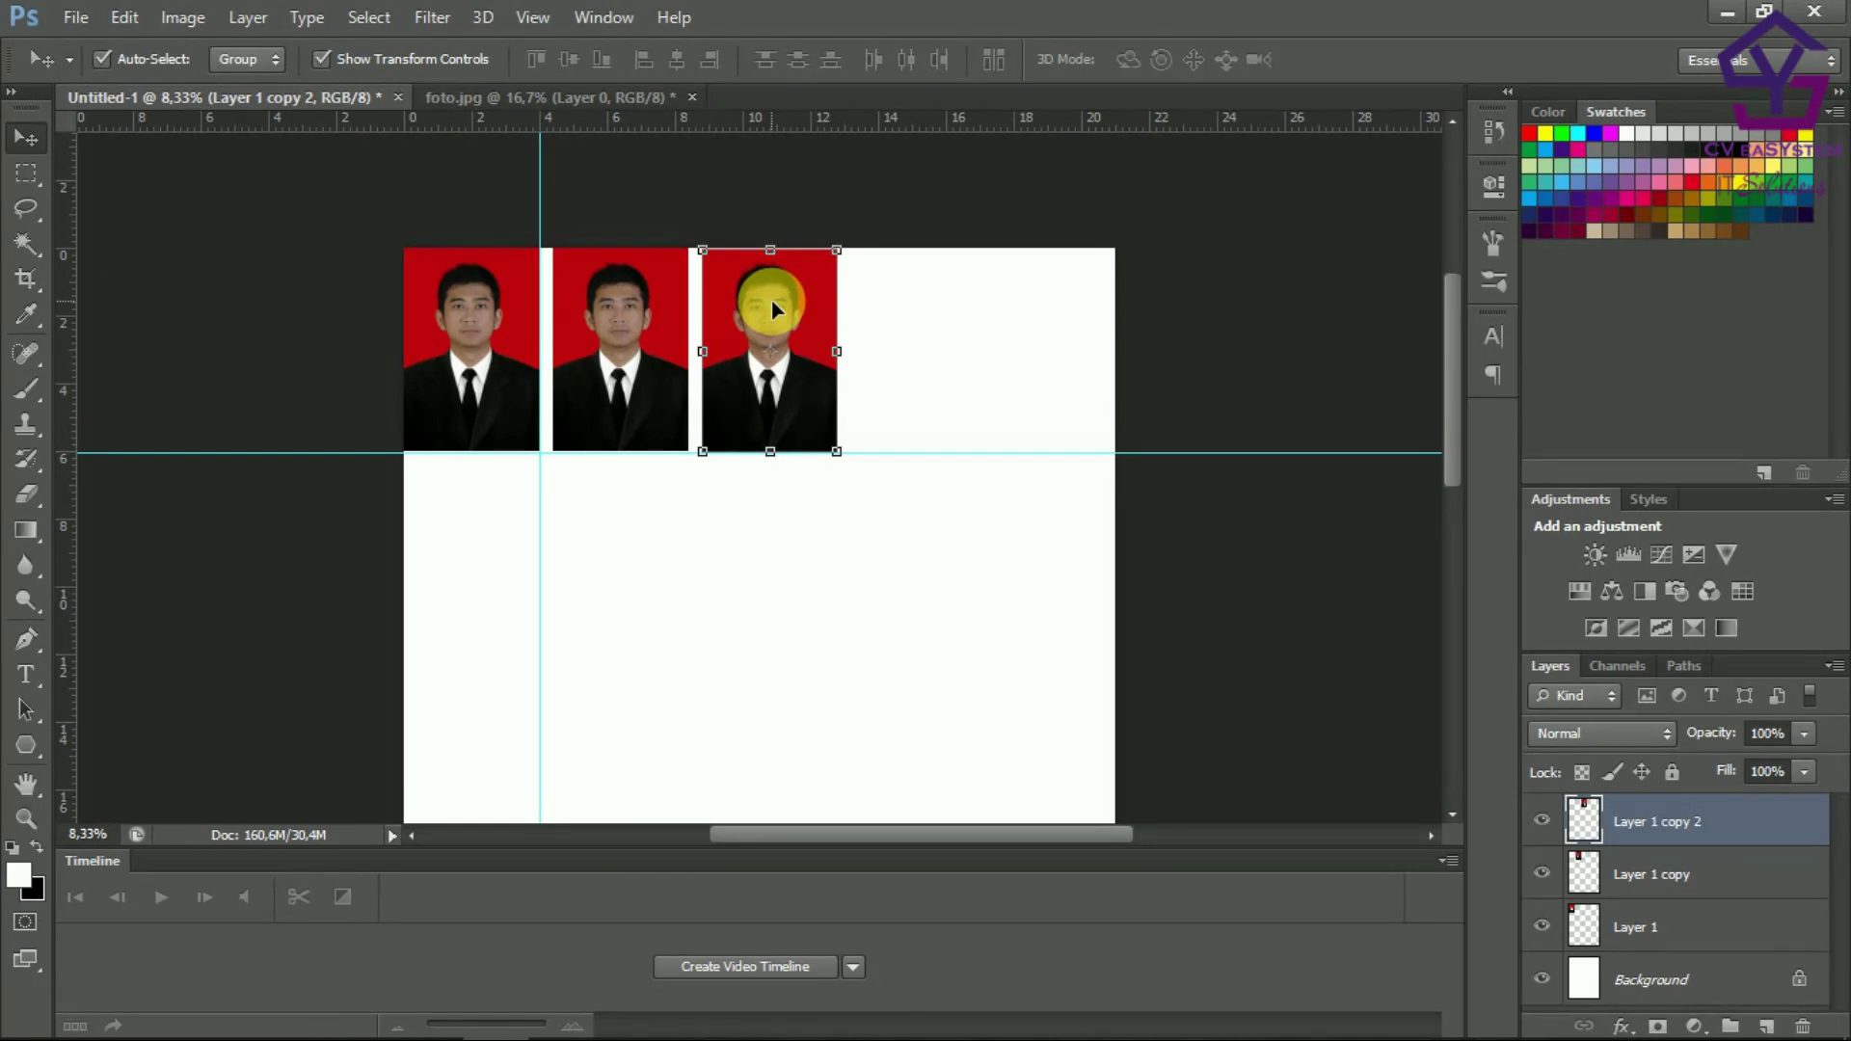
pyautogui.hotkey('ctrl', 'j')
pyautogui.moveTo(772, 299); pyautogui.dragTo(923, 300)
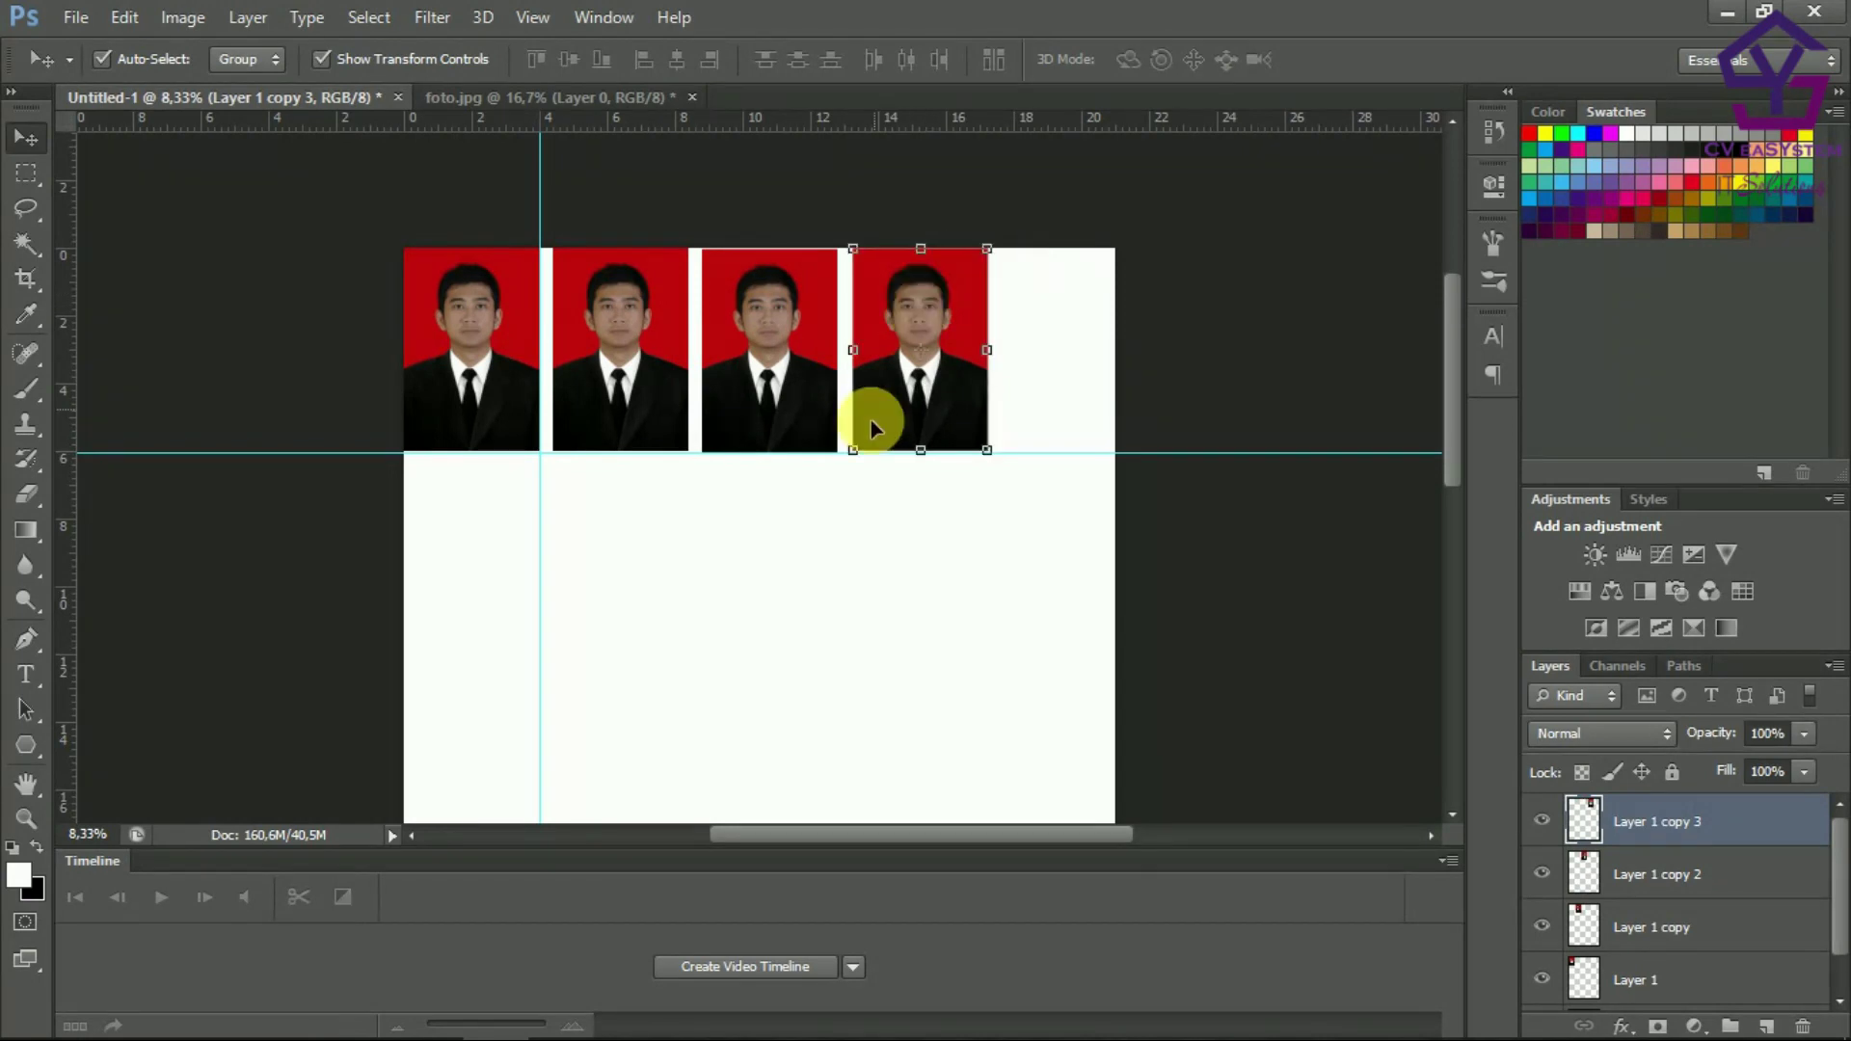
pyautogui.click(856, 511)
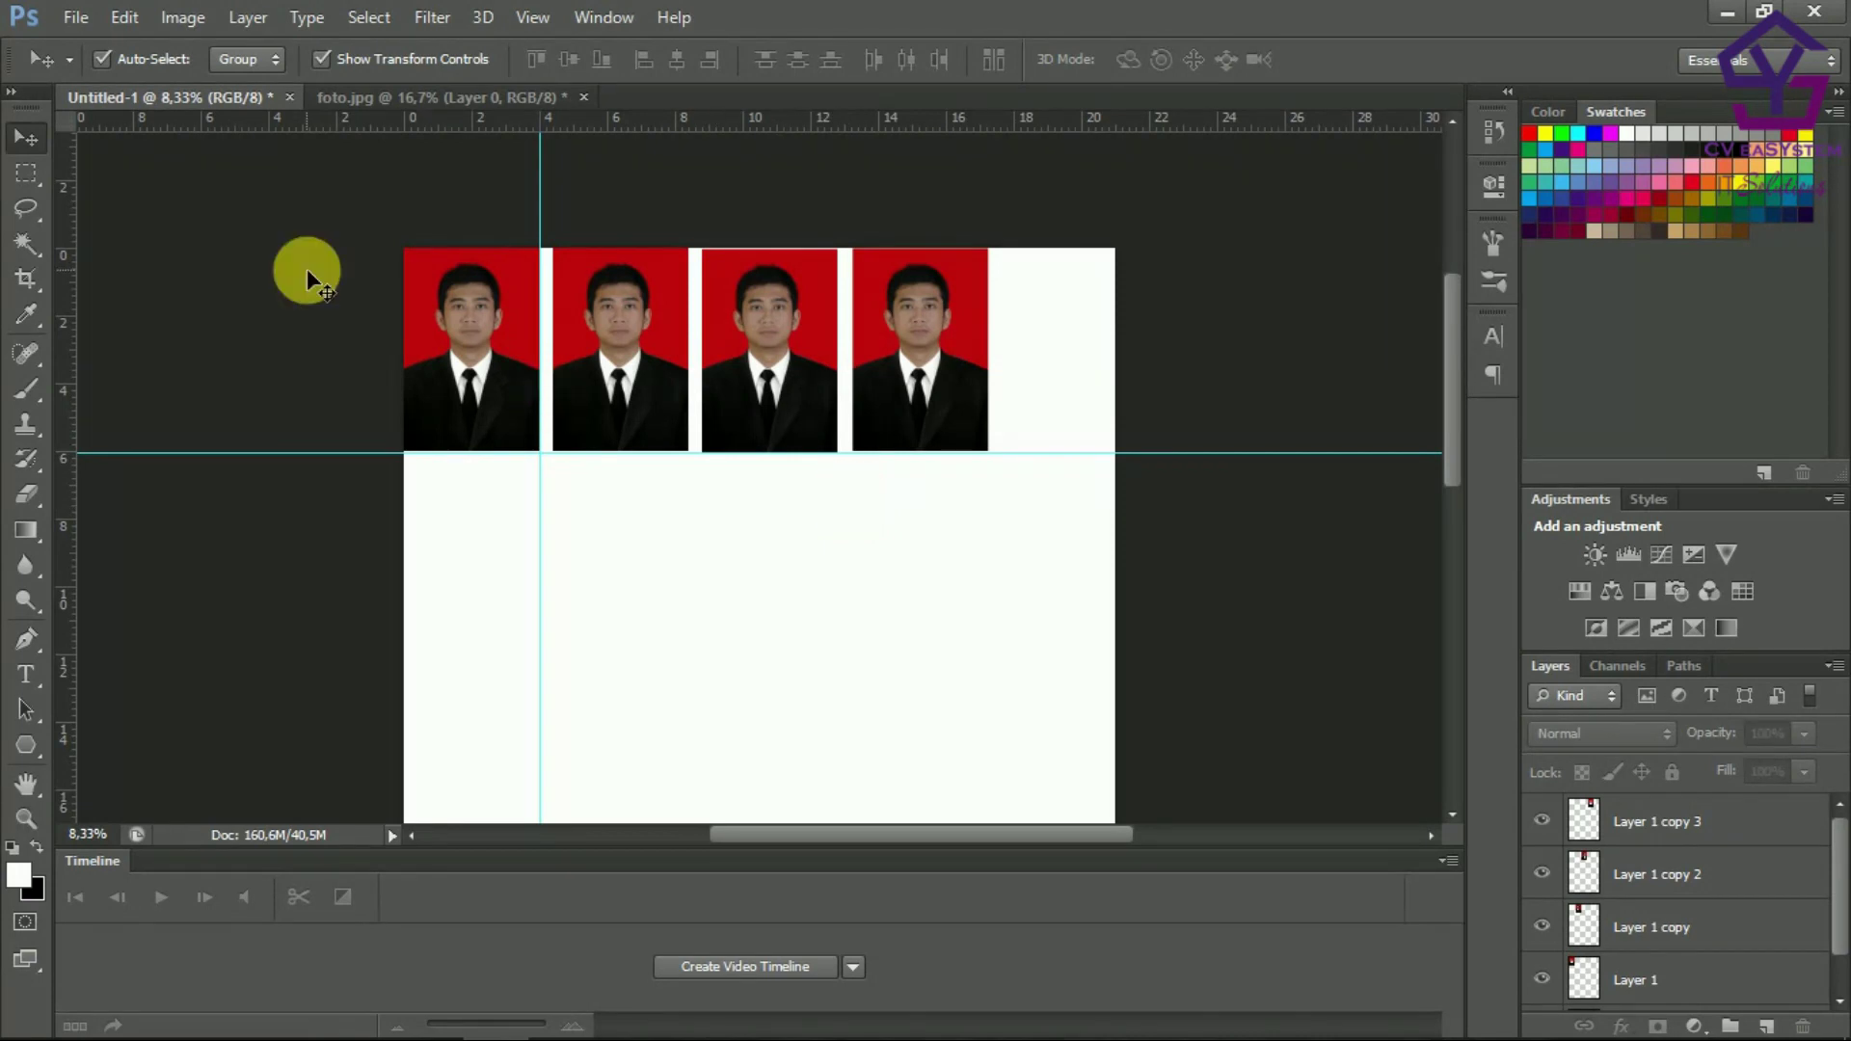
pyautogui.click(397, 96)
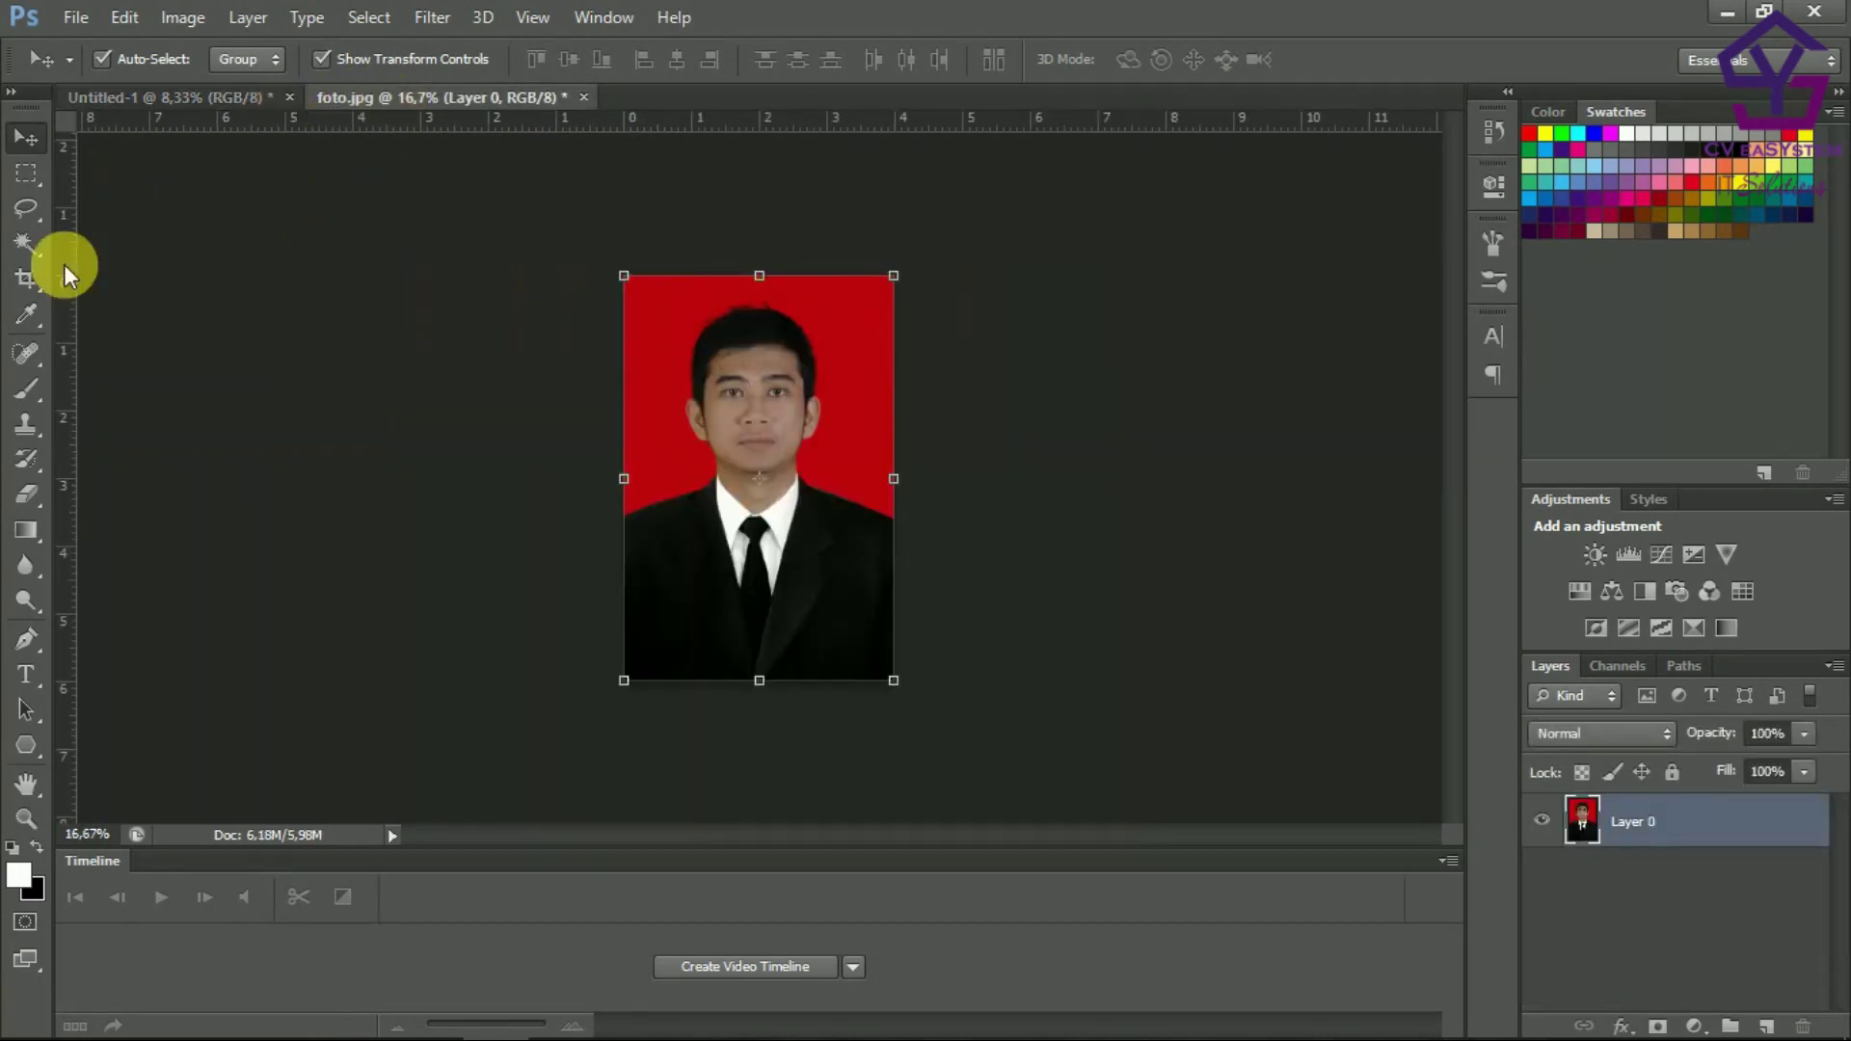
pyautogui.click(27, 279)
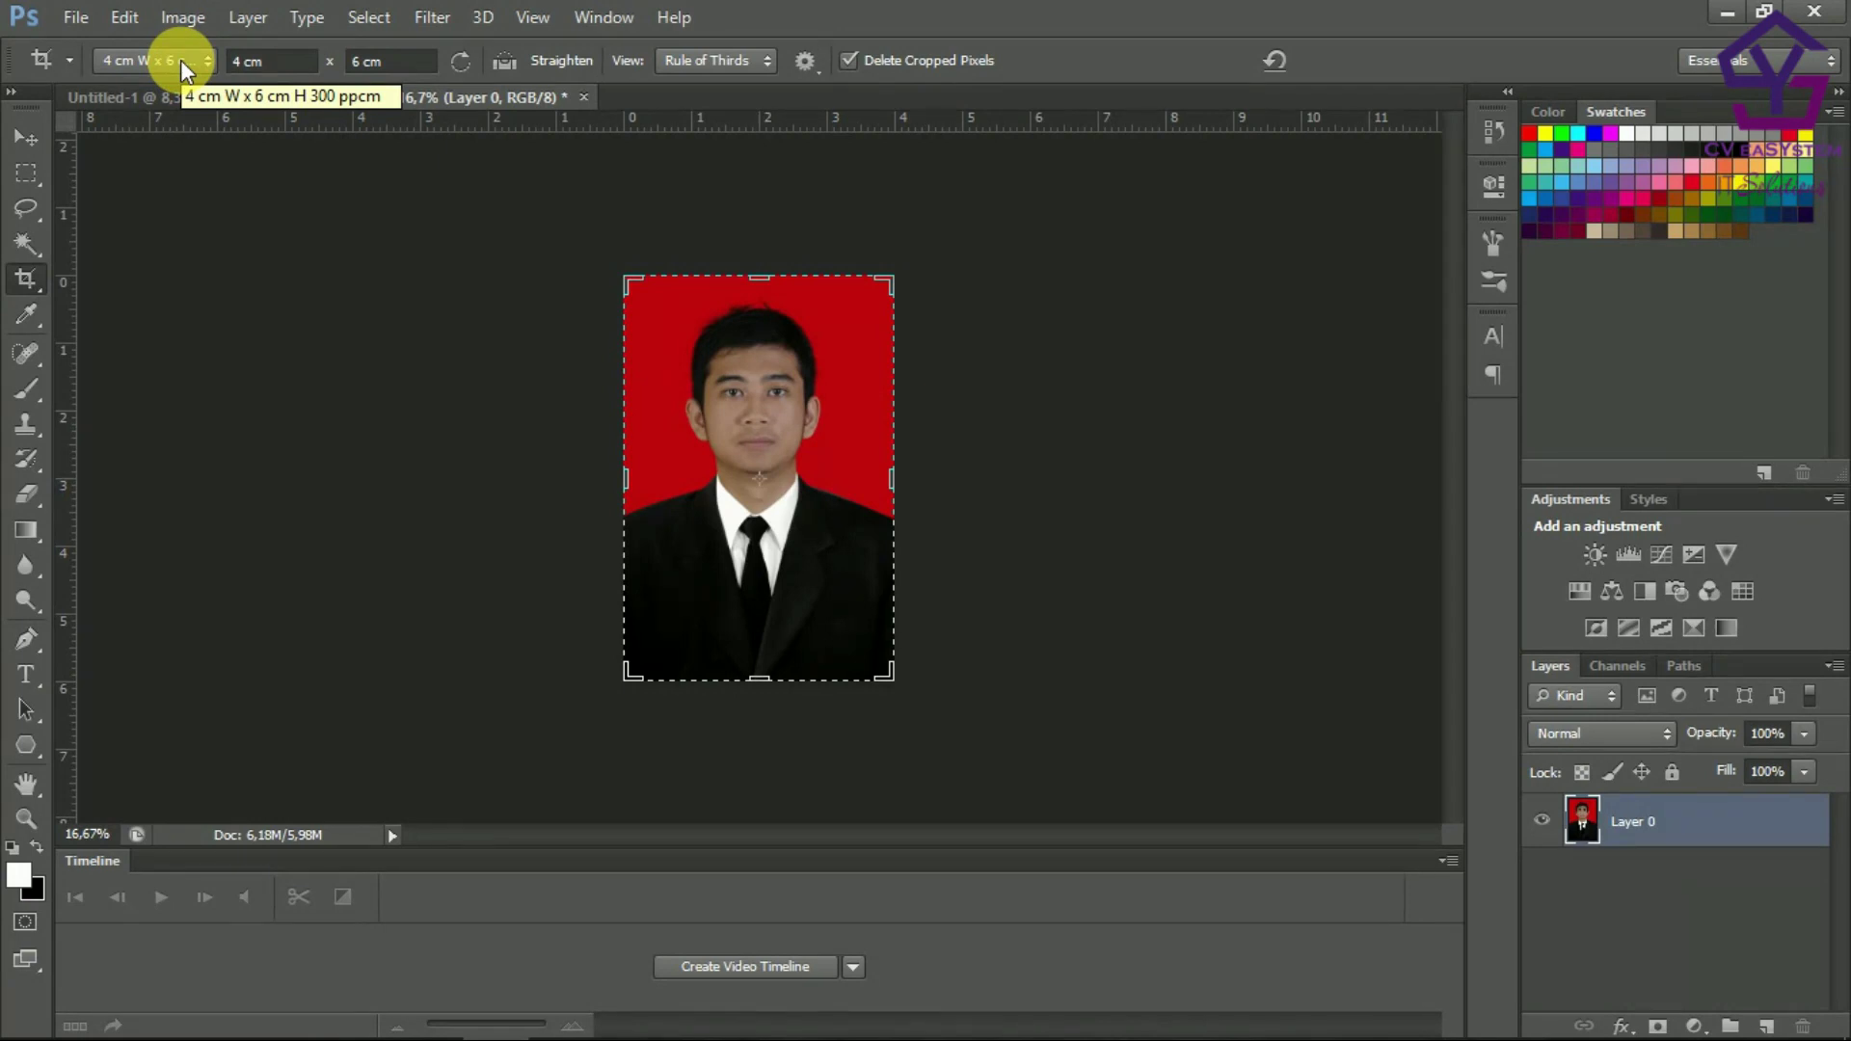
pyautogui.click(142, 95)
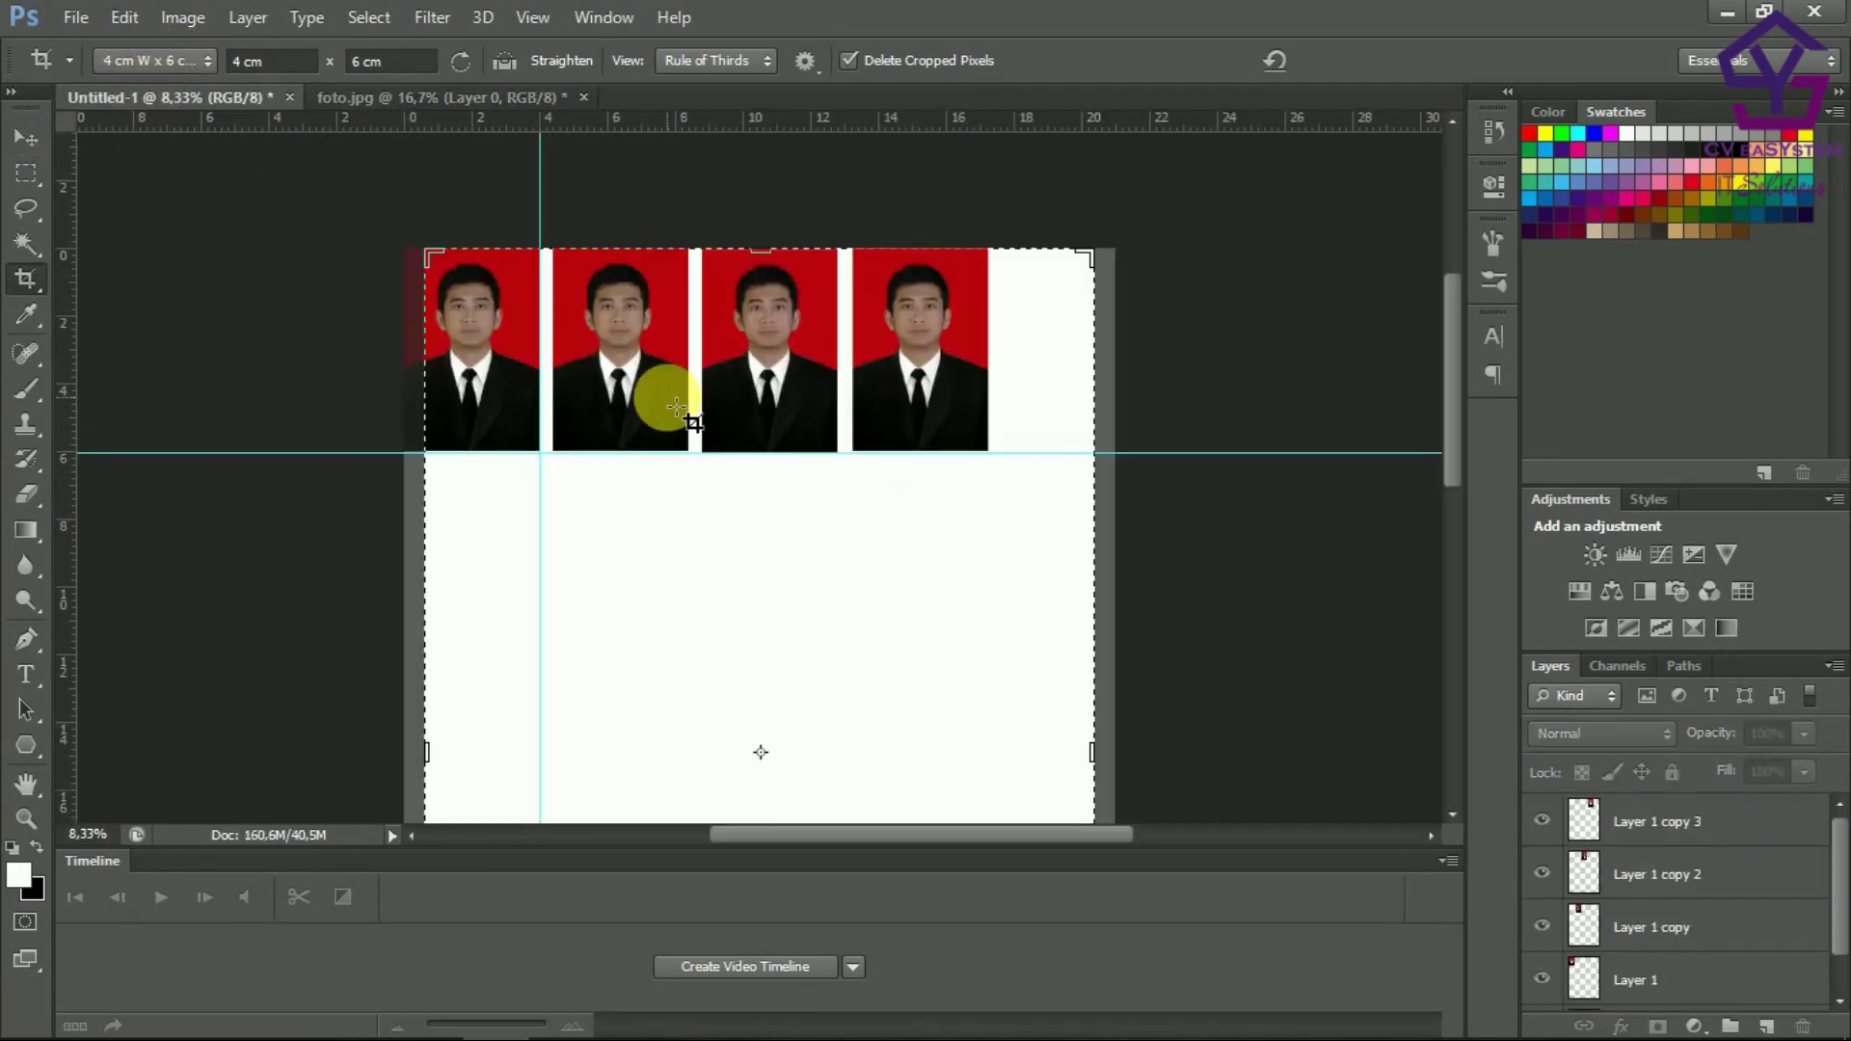
pyautogui.click(26, 138)
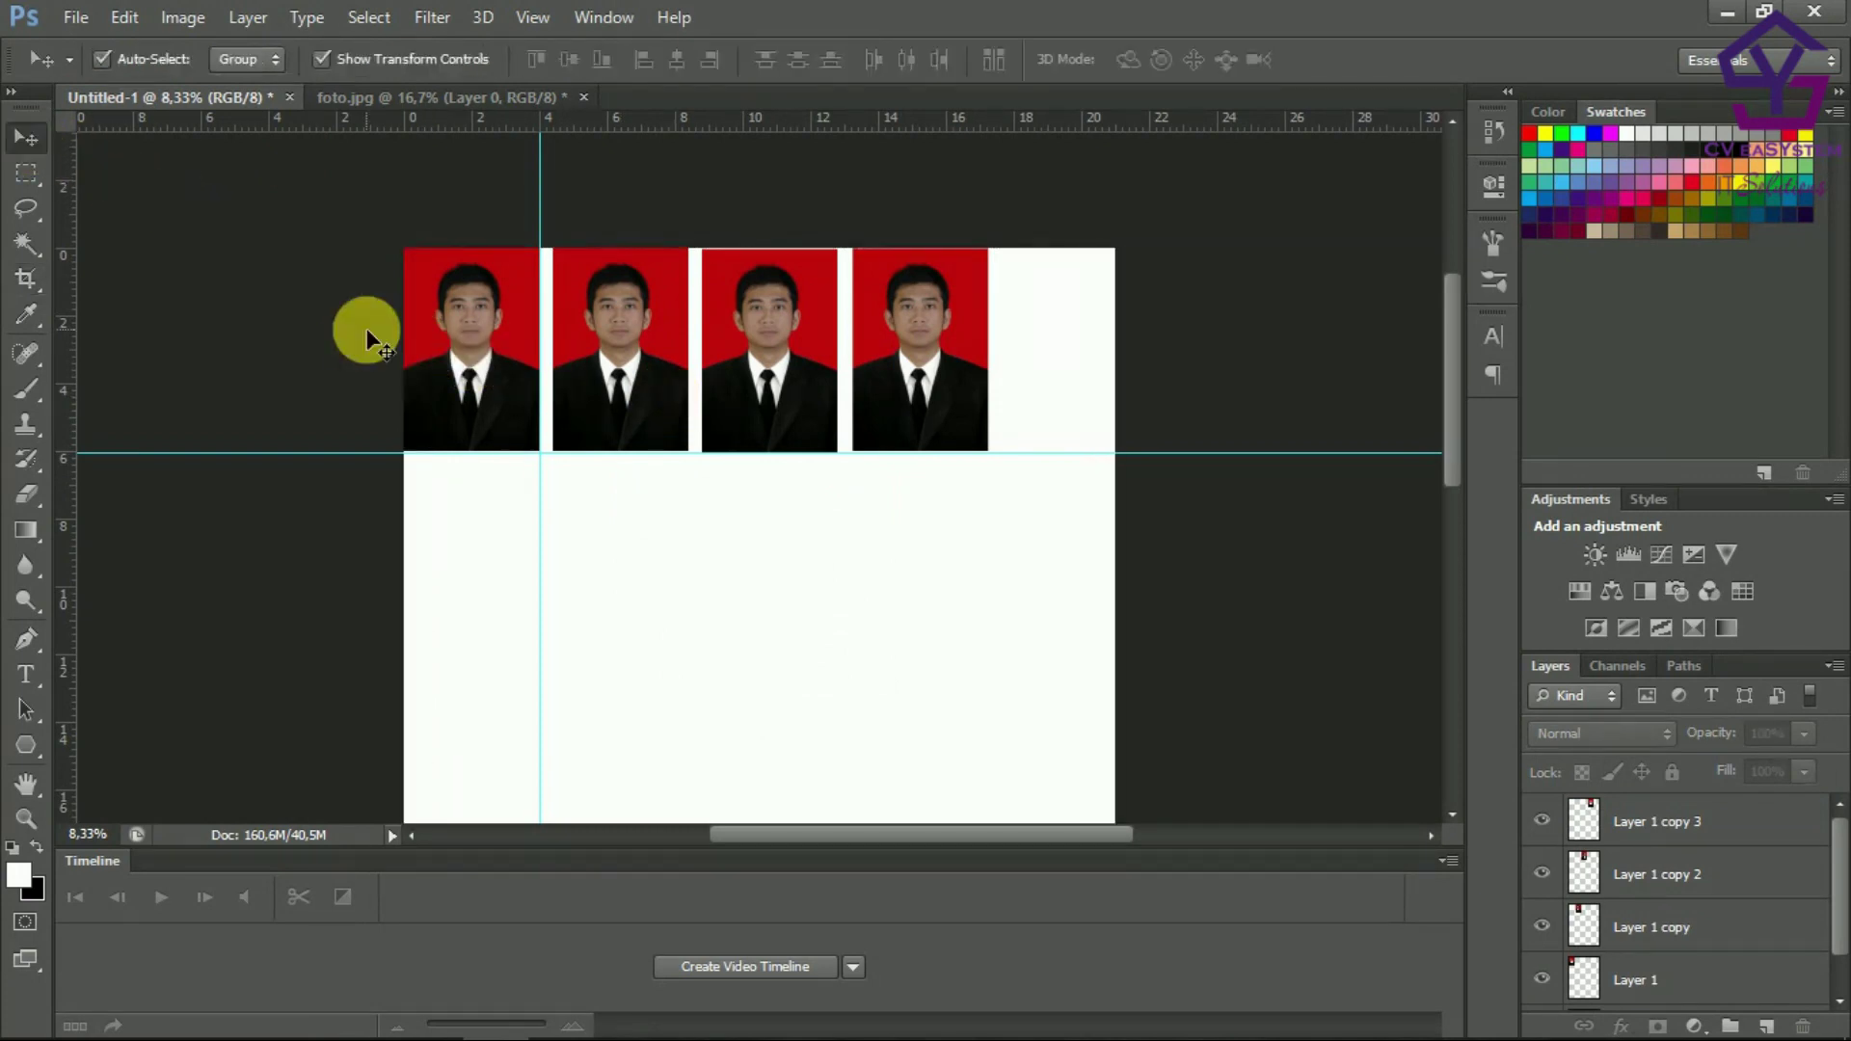